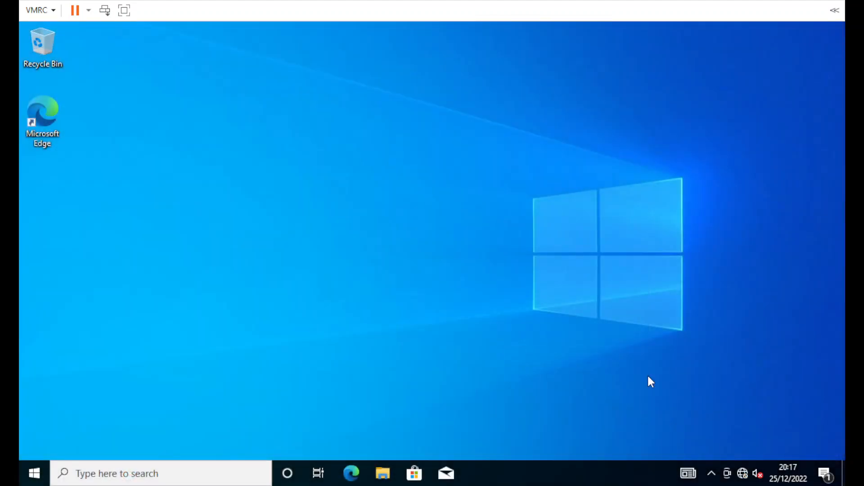
Step: Switch the console view to the Windows Server 2016 Datacenter Evaluation desktop
{"action": "left_click_drag", "start_coordinate": [332, 190], "coordinate": [549, 317]}
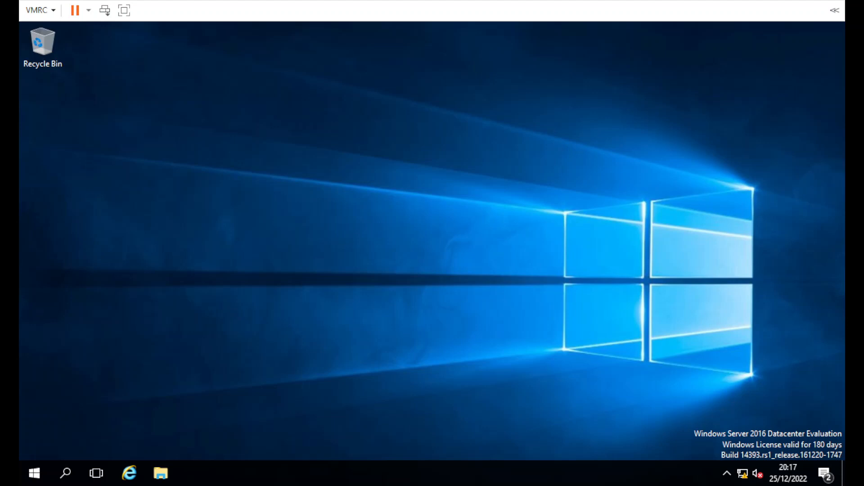
Step: Set Ethernet0's IPv4 to static address 172.28.100.10 with subnet mask 255.255.255.0
{"action": "right_click", "coordinate": [743, 473]}
{"action": "left_click", "coordinate": [729, 467]}
{"action": "left_click", "coordinate": [595, 160]}
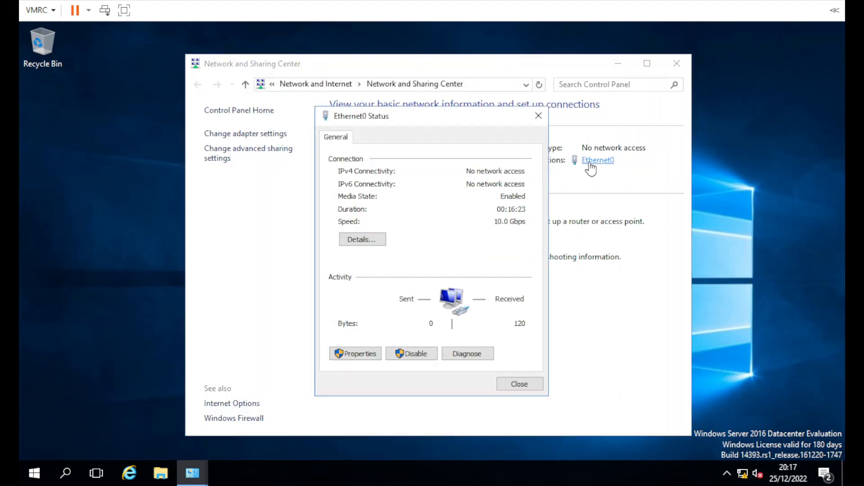
{"action": "left_click", "coordinate": [356, 354]}
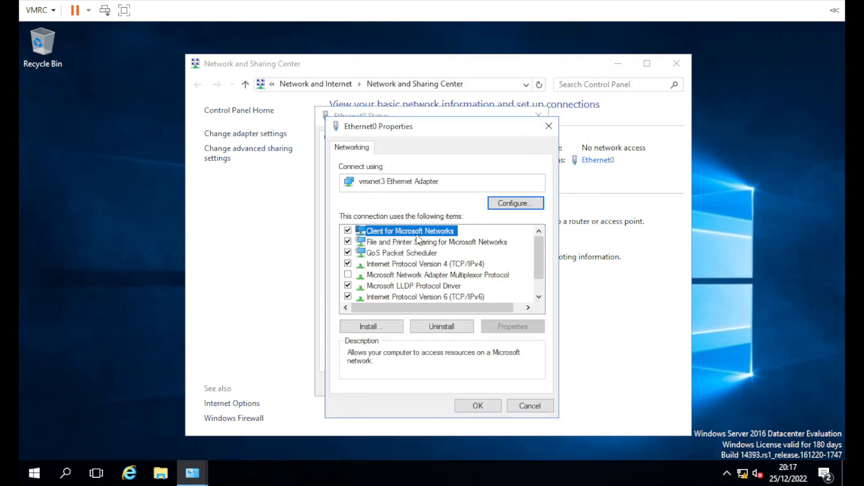
{"action": "double_click", "coordinate": [413, 265]}
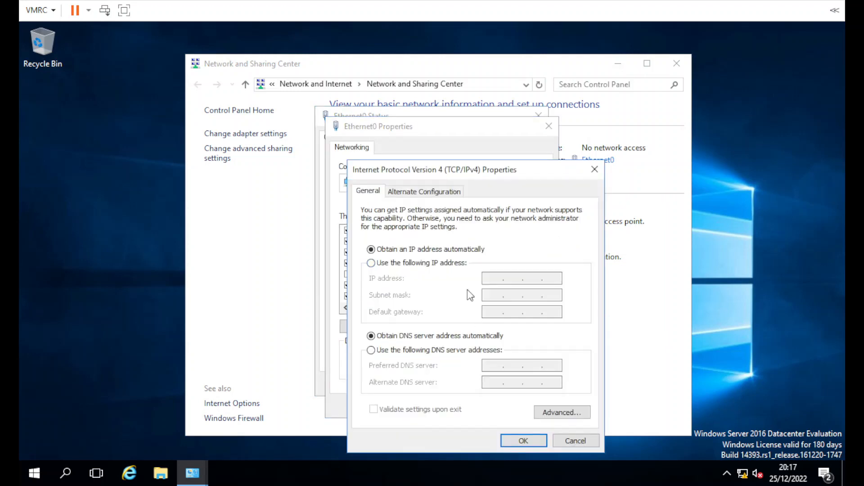
{"action": "left_click", "coordinate": [464, 265]}
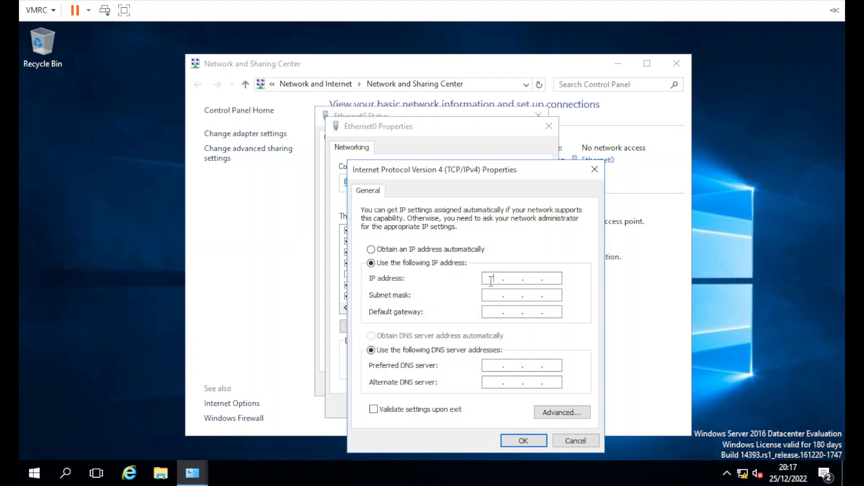
{"action": "type", "text": "172.28.100.10"}
{"action": "key", "text": "Tab"}
{"action": "type", "text": "255255255"}
{"action": "key", "text": "Tab"}
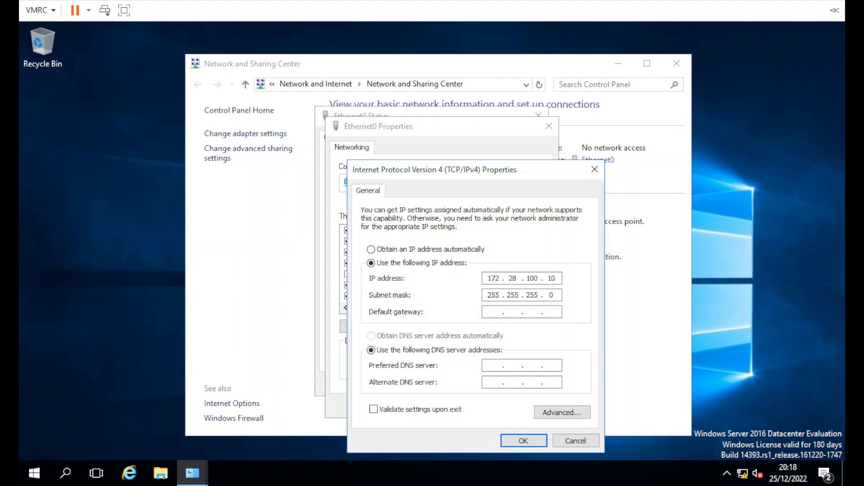
{"action": "left_click", "coordinate": [33, 473]}
{"action": "right_click", "coordinate": [33, 473]}
{"action": "left_click", "coordinate": [36, 406]}
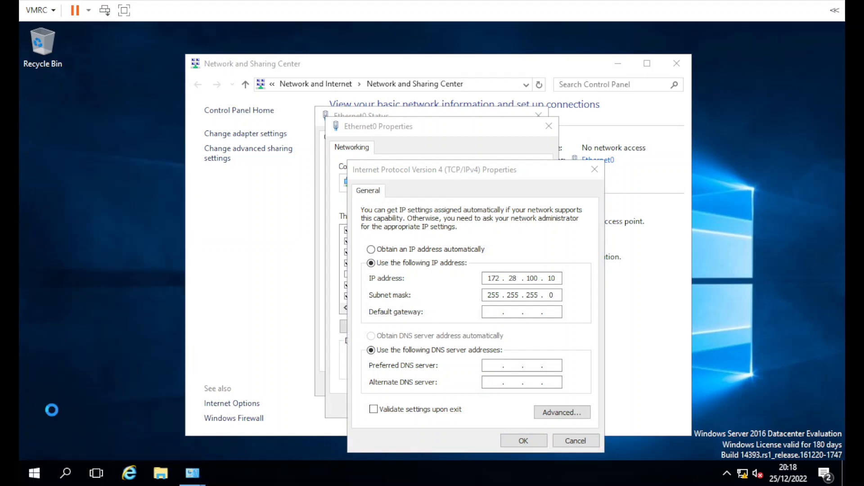
{"action": "type", "text": "cmd"}
{"action": "key", "text": "Return"}
{"action": "type", "text": "ipconfig /al"}
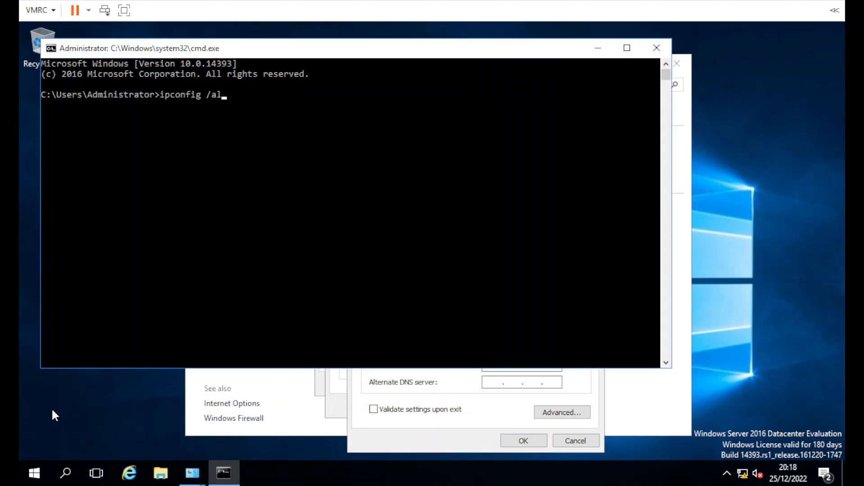
{"action": "type", "text": "l"}
{"action": "key", "text": "Return"}
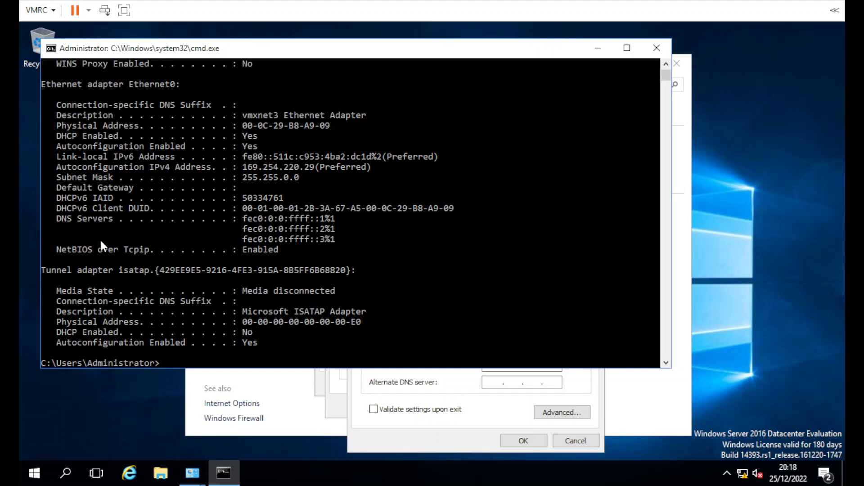
{"action": "scroll", "coordinate": [91, 244], "scroll_direction": "up", "scroll_amount": 1}
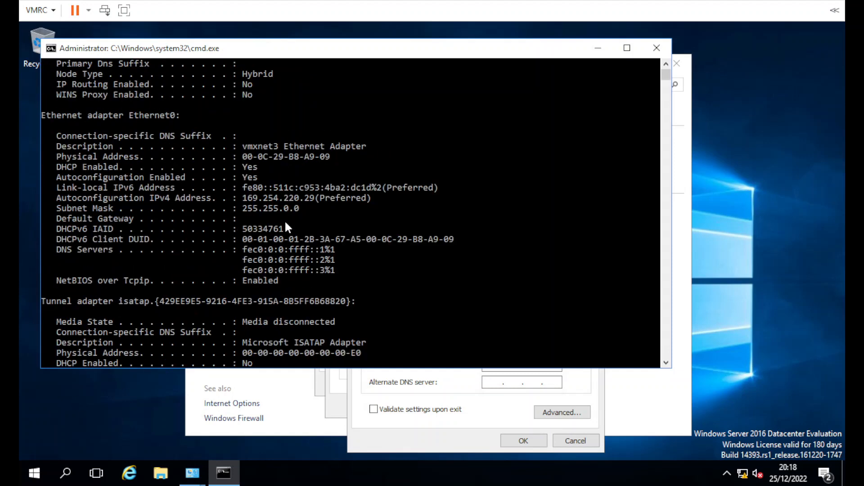
{"action": "left_click_drag", "start_coordinate": [240, 217], "coordinate": [356, 219]}
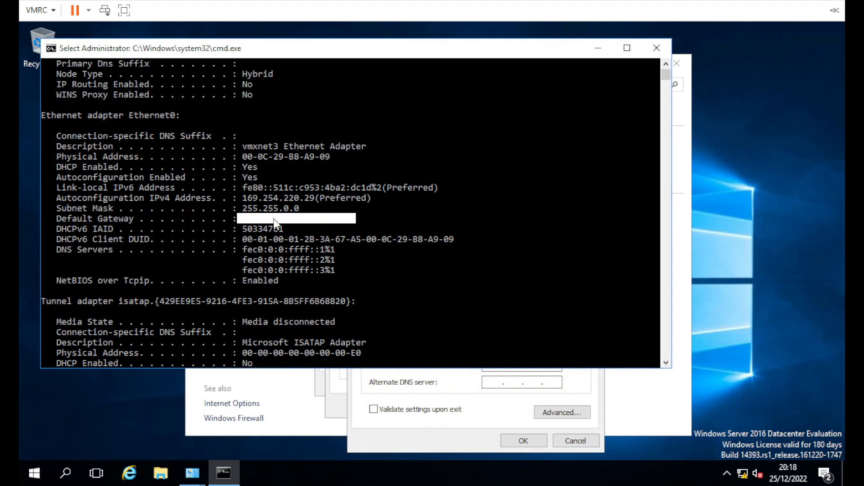
{"action": "left_click", "coordinate": [244, 218]}
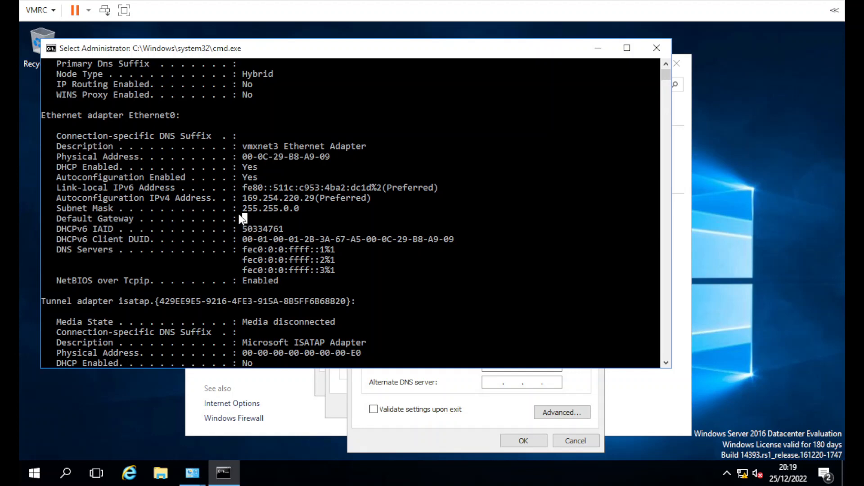
{"action": "left_click", "coordinate": [657, 47]}
{"action": "left_click", "coordinate": [489, 364]}
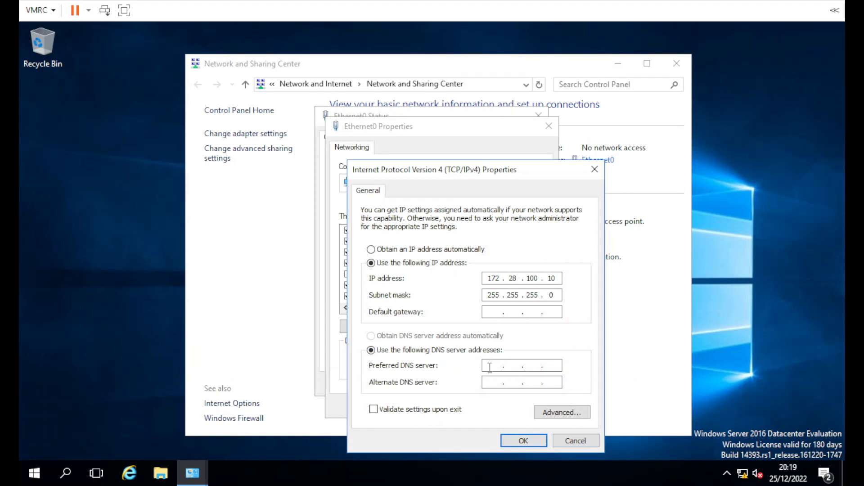
Step: Enter 127.0.0.1 as the preferred DNS server and start a Command Prompt via Run
{"action": "left_click", "coordinate": [490, 366]}
{"action": "type", "text": "127.0.0.1"}
{"action": "right_click", "coordinate": [43, 461]}
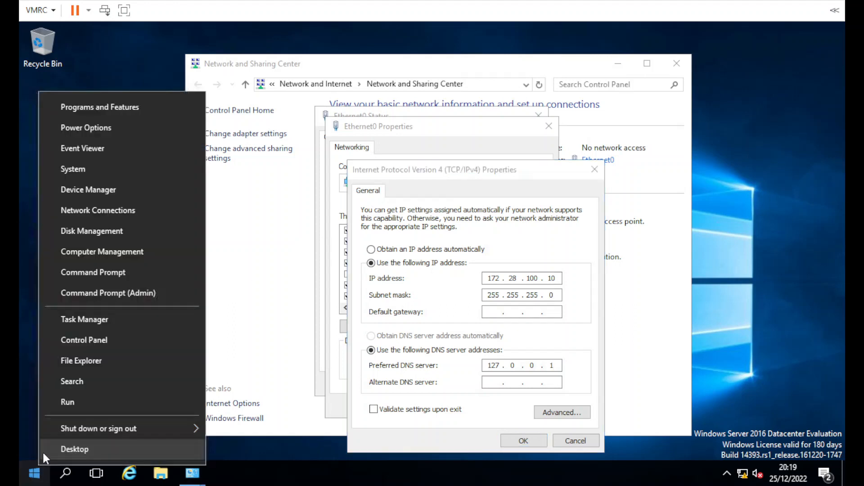
{"action": "left_click", "coordinate": [53, 403]}
{"action": "type", "text": "cmd"}
{"action": "key", "text": "Return"}
Step: Ping 127.0.0.1 and localhost to confirm both reply, then close the console
{"action": "type", "text": "ping 127.0.0.1"}
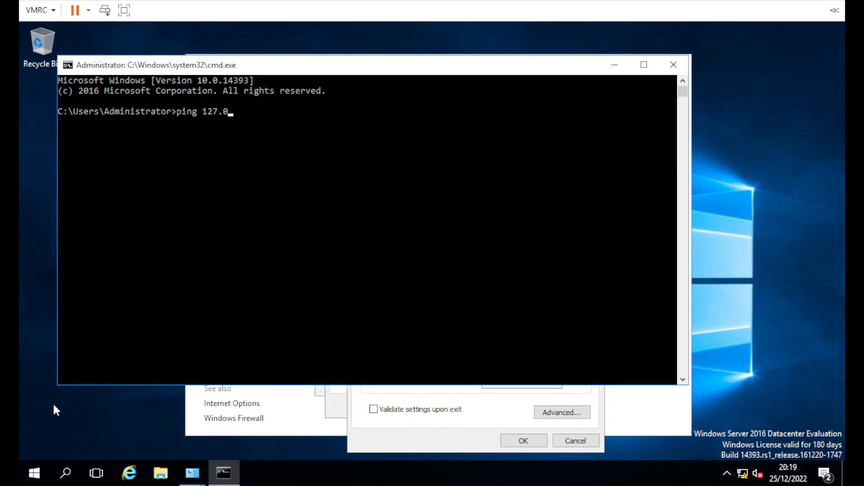
{"action": "key", "text": "Return"}
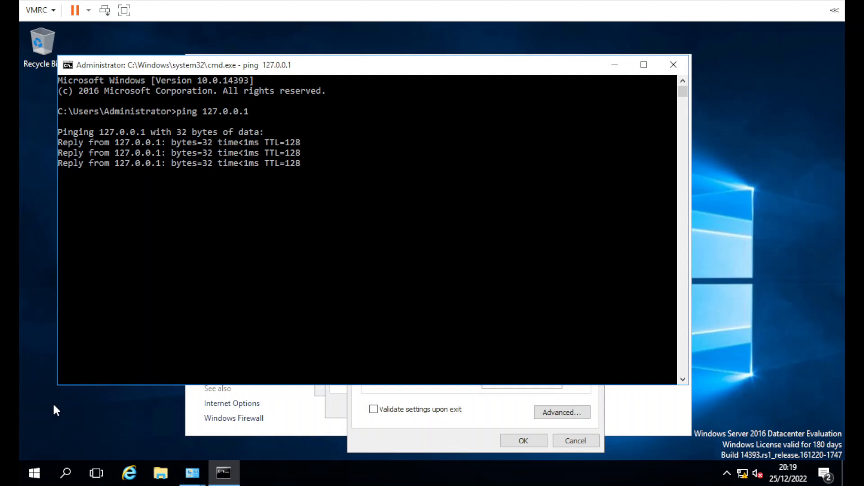
{"action": "type", "text": "ping l"}
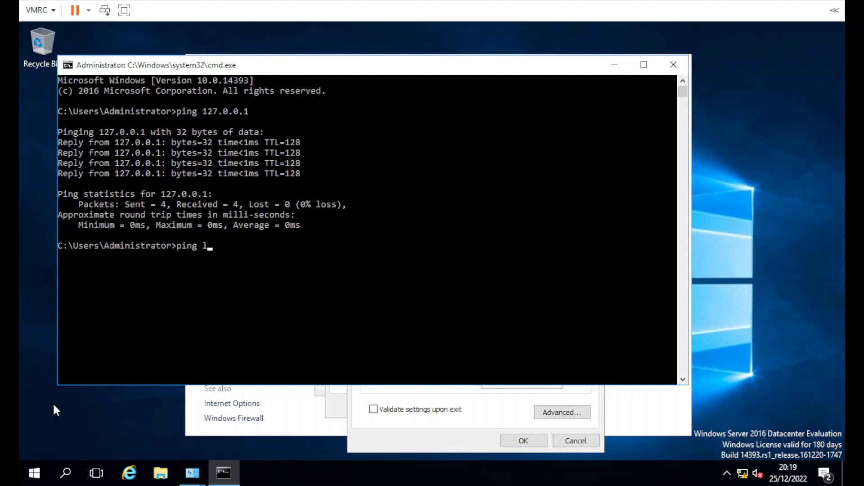
{"action": "type", "text": "ocalhost"}
{"action": "key", "text": "Return"}
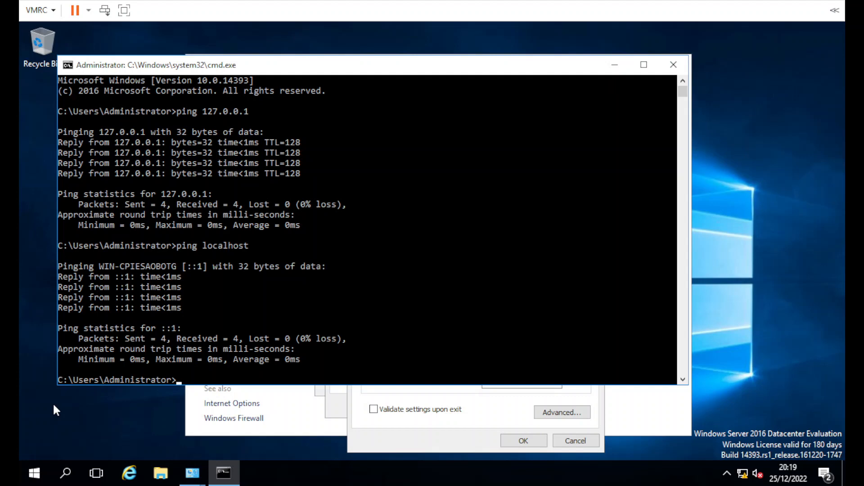
{"action": "double_click", "coordinate": [117, 142]}
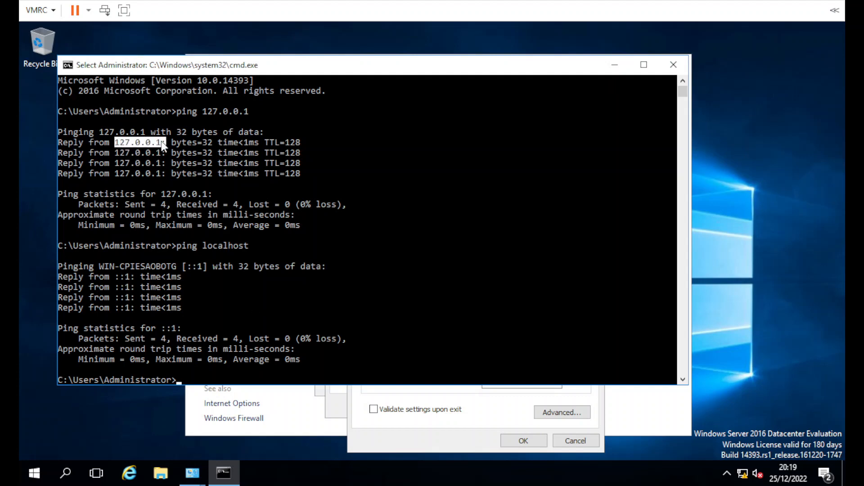
{"action": "left_click", "coordinate": [674, 64]}
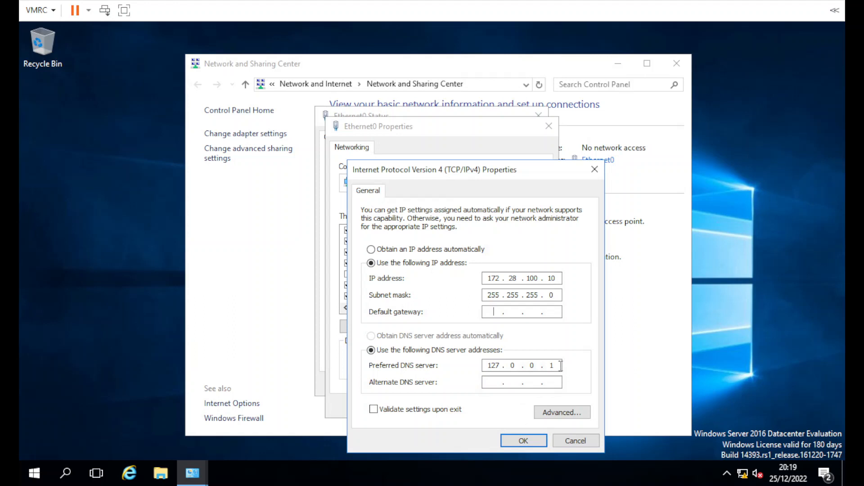
Step: Check the 127.0.0.1 preferred DNS entry and apply the IPv4 settings
{"action": "left_click", "coordinate": [495, 383]}
{"action": "left_click_drag", "start_coordinate": [561, 366], "coordinate": [491, 365]}
{"action": "double_click", "coordinate": [491, 365]}
{"action": "left_click", "coordinate": [495, 382]}
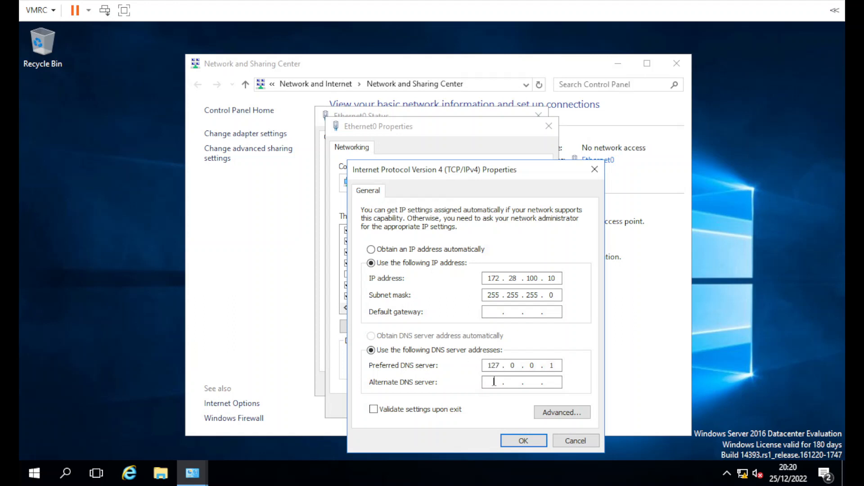
{"action": "left_click", "coordinate": [556, 367]}
{"action": "left_click", "coordinate": [533, 440]}
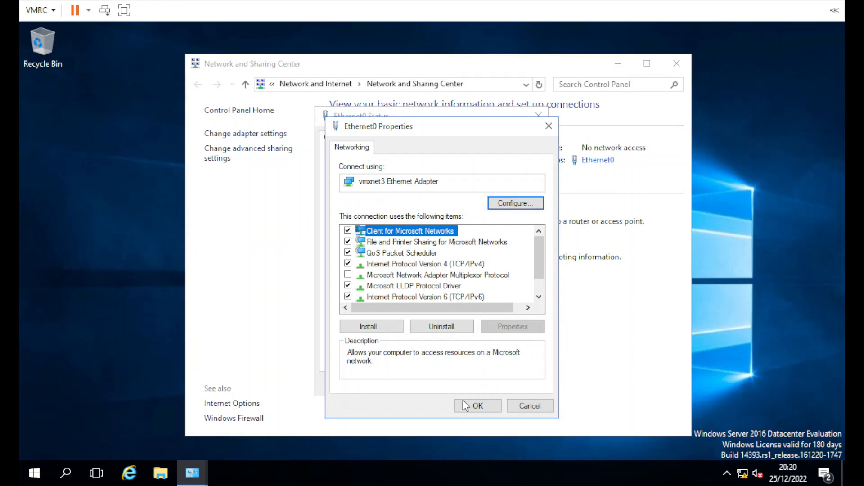
Step: Disable IPv6 on Ethernet0, save the adapter, and close the network windows
{"action": "left_click", "coordinate": [365, 300]}
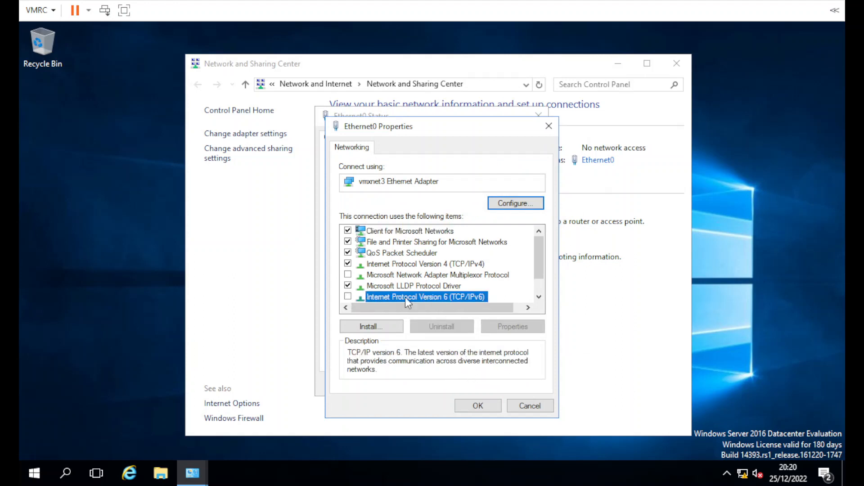
{"action": "left_click", "coordinate": [469, 405]}
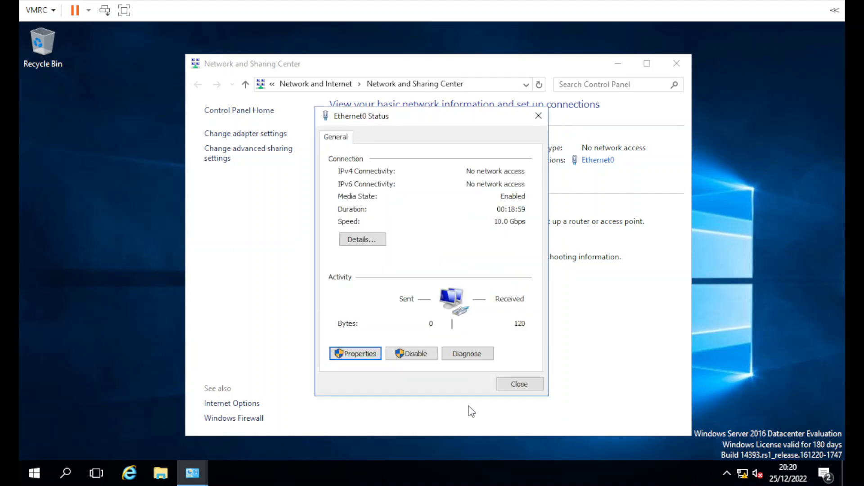
{"action": "left_click", "coordinate": [516, 383]}
{"action": "key", "text": "alt+F4"}
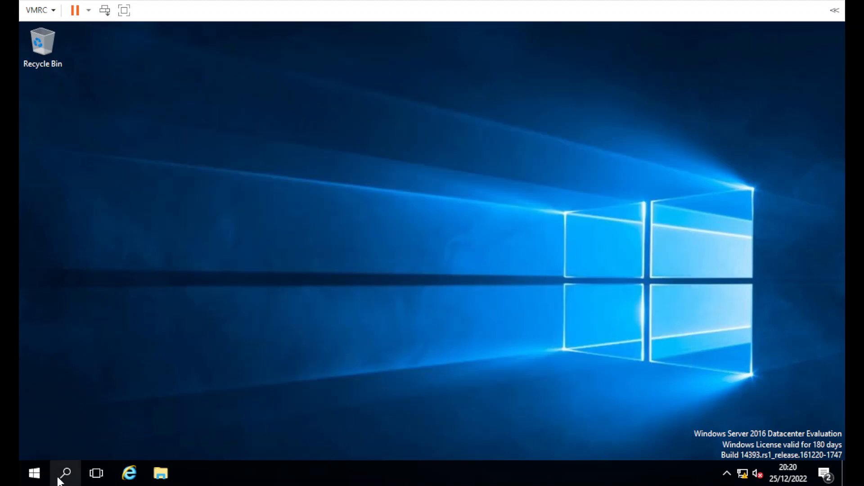
Step: Open Disk Management maximized and inspect Disk 1's unallocated space
{"action": "right_click", "coordinate": [27, 480]}
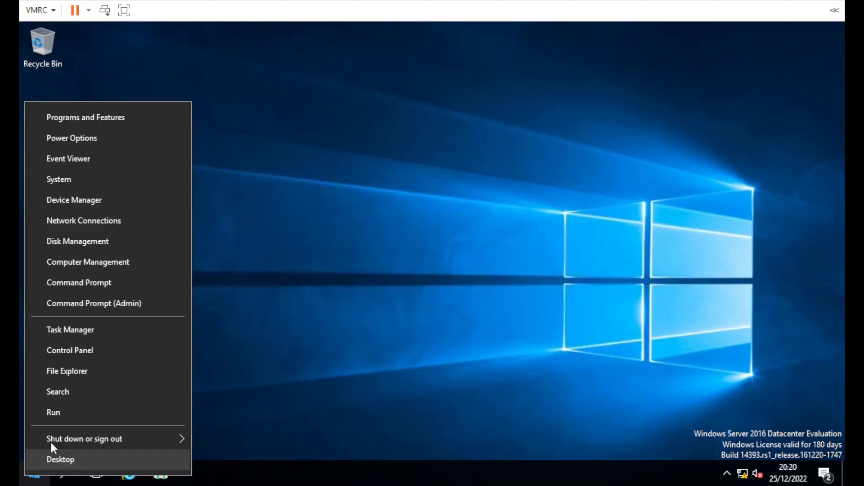
{"action": "left_click", "coordinate": [98, 240]}
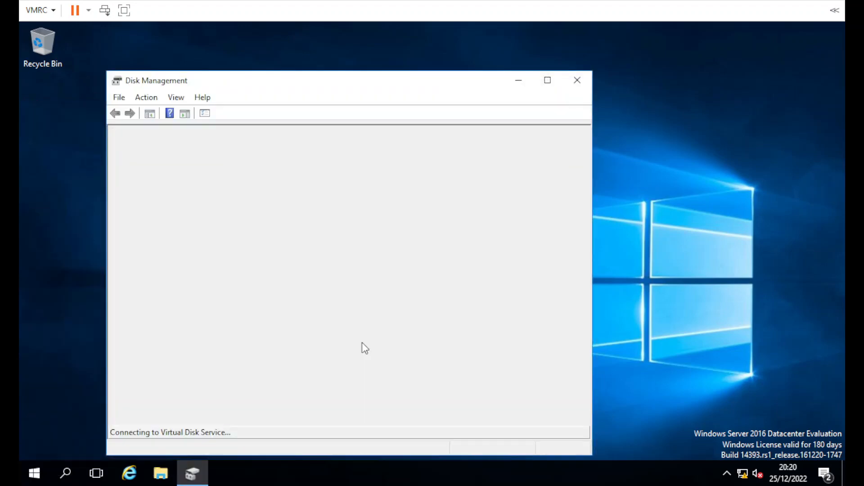
{"action": "double_click", "coordinate": [341, 81]}
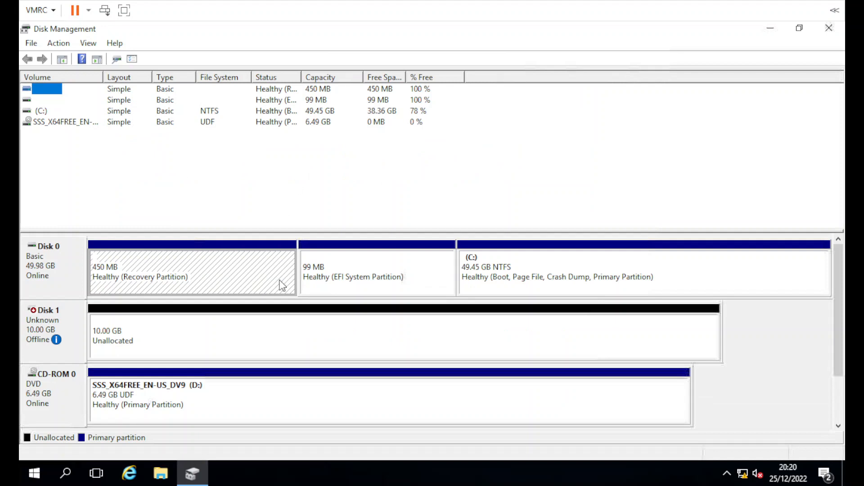
{"action": "right_click", "coordinate": [158, 340]}
{"action": "left_click", "coordinate": [126, 342]}
{"action": "right_click", "coordinate": [122, 330]}
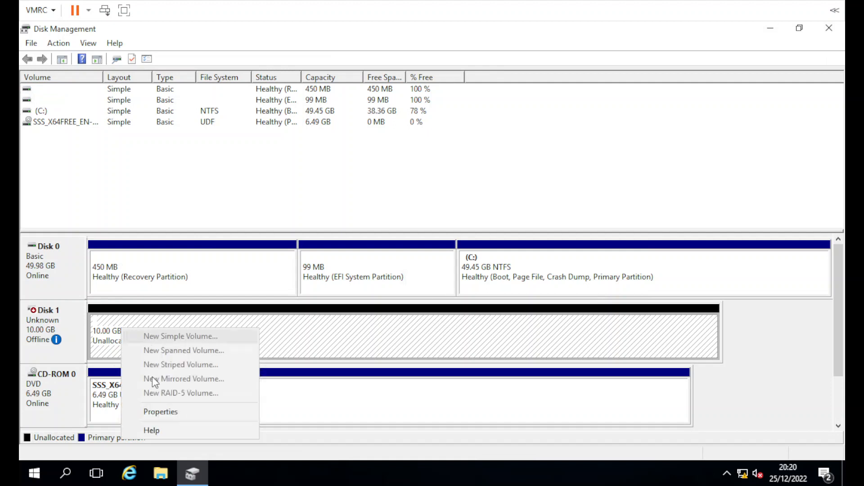
{"action": "left_click", "coordinate": [362, 355]}
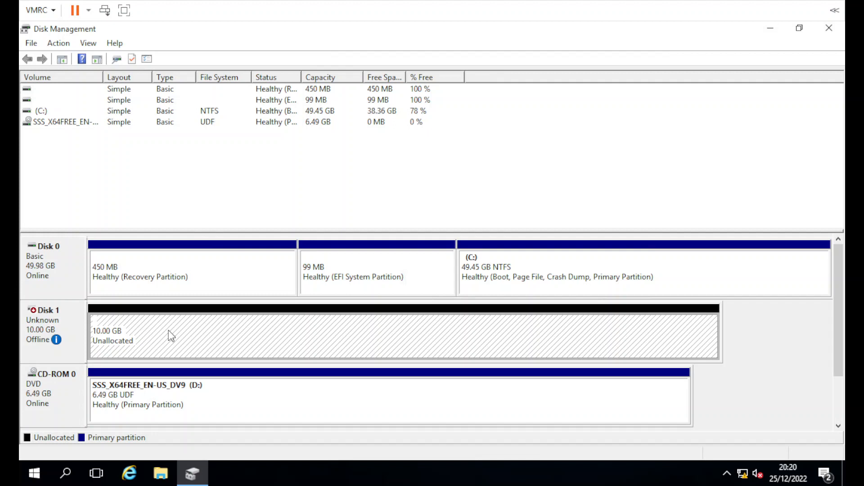
Step: Bring Disk 1 online and initialize it with a GPT partition table
{"action": "mouse_move", "coordinate": [55, 325]}
{"action": "right_click", "coordinate": [58, 332]}
{"action": "left_click", "coordinate": [77, 336]}
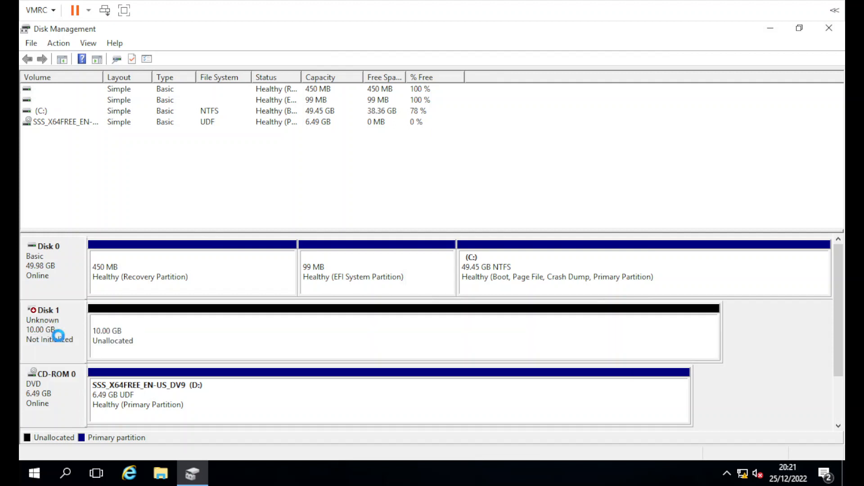
{"action": "right_click", "coordinate": [54, 336]}
{"action": "left_click", "coordinate": [90, 344]}
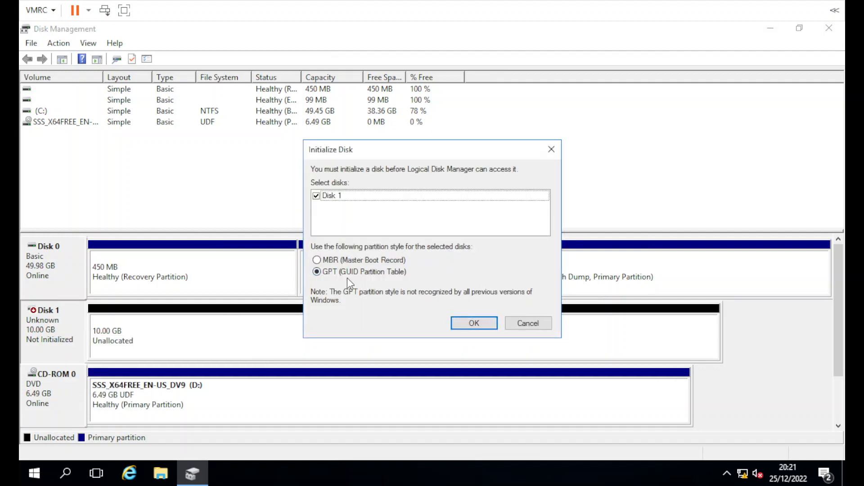
{"action": "left_click", "coordinate": [474, 323]}
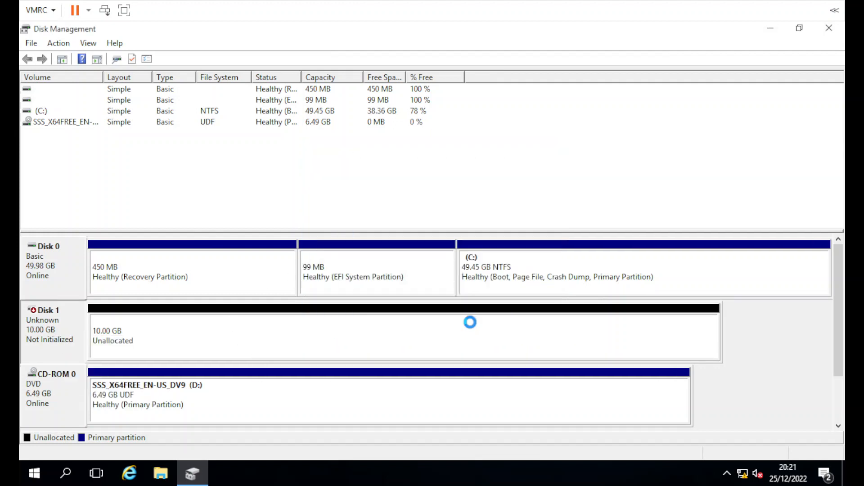
Step: Create a full-size simple volume on Disk 1 as drive E: labelled AD-LOGS
{"action": "right_click", "coordinate": [211, 347]}
{"action": "left_click", "coordinate": [243, 347]}
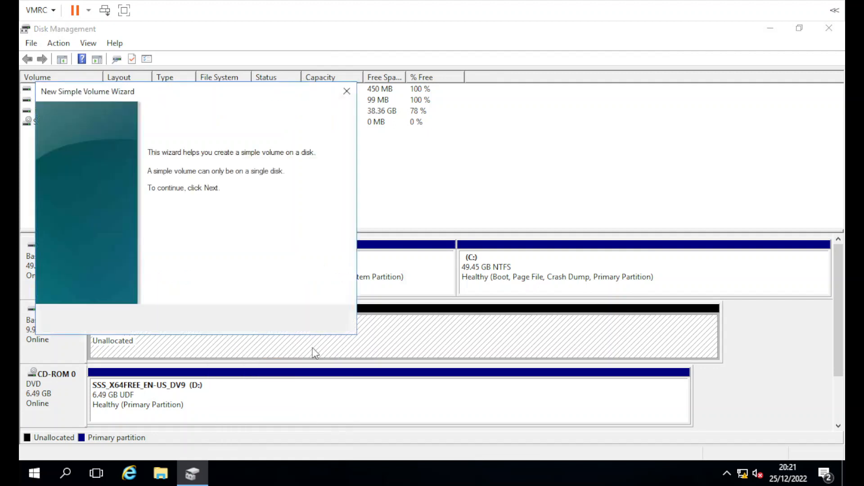
{"action": "left_click", "coordinate": [271, 320]}
{"action": "left_click", "coordinate": [273, 320]}
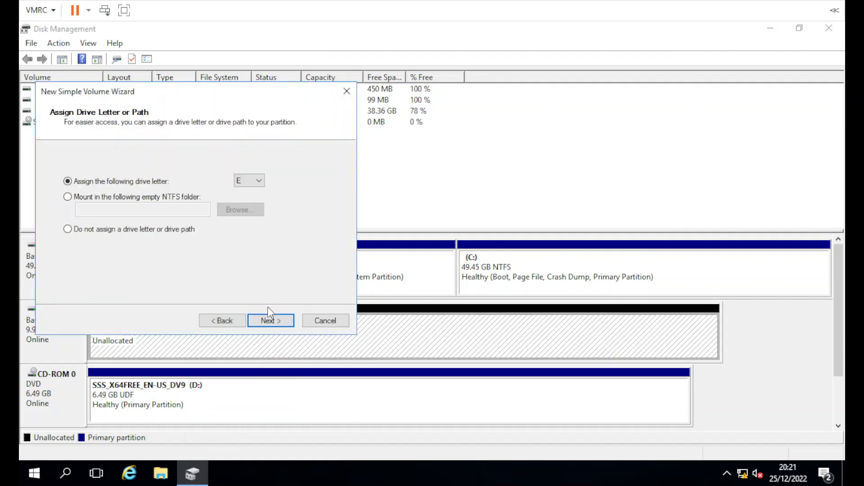
{"action": "left_click", "coordinate": [269, 319]}
{"action": "left_click_drag", "start_coordinate": [240, 250], "coordinate": [70, 243]}
{"action": "type", "text": "AD"}
{"action": "key", "text": "BackSpace"}
{"action": "key", "text": "BackSpace"}
{"action": "type", "text": "AD-LOGS"}
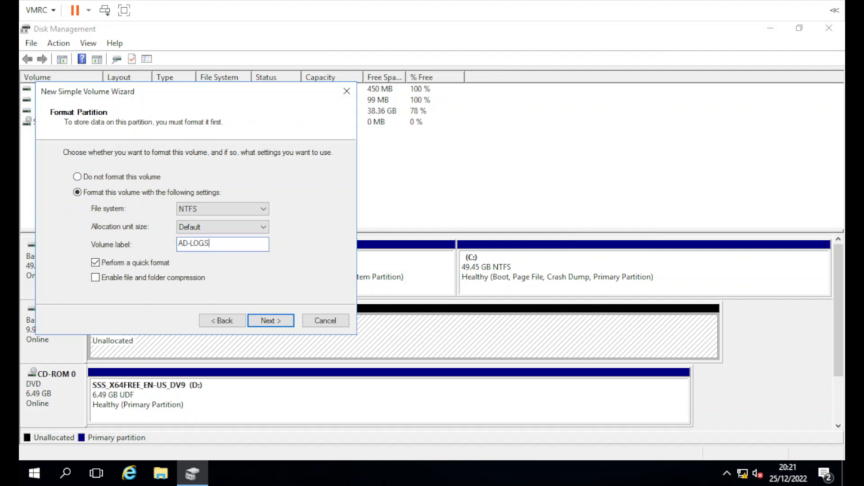
{"action": "key", "text": "Return"}
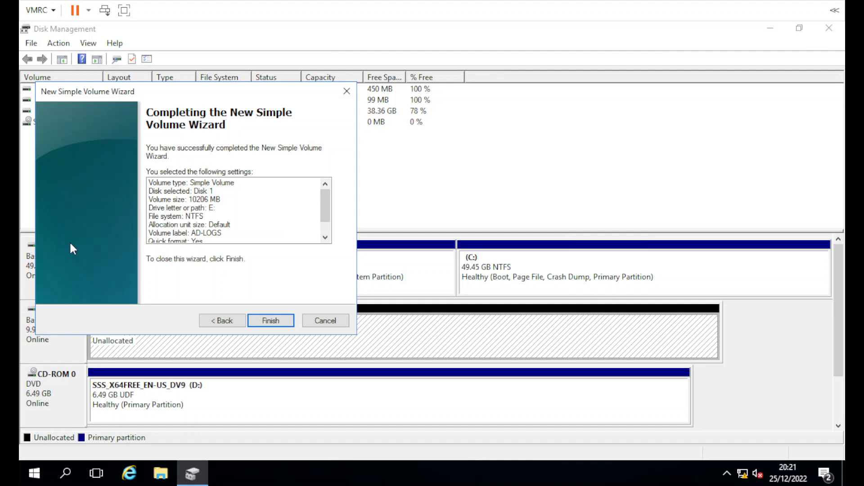
{"action": "key", "text": "Return"}
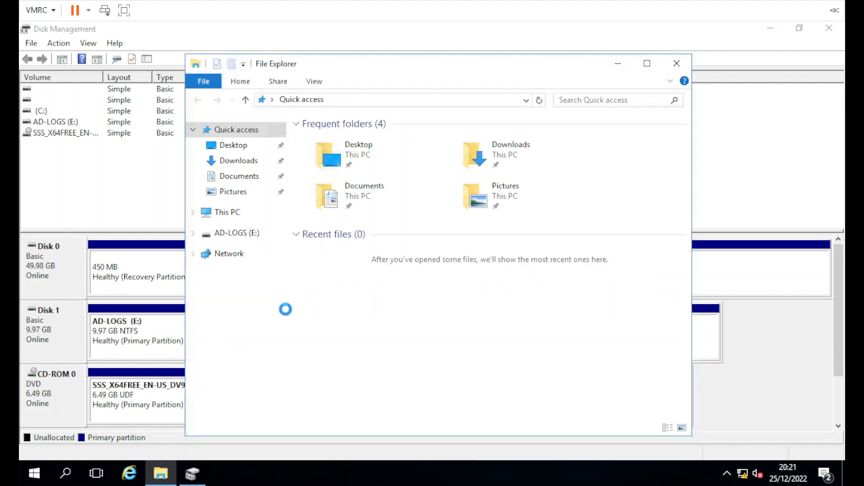
Step: Verify AD-LOGS (E:) appears in This PC, then close Disk Management and This PC
{"action": "left_click", "coordinate": [245, 222]}
{"action": "left_click", "coordinate": [376, 313]}
{"action": "left_click", "coordinate": [403, 349]}
{"action": "left_click", "coordinate": [828, 28]}
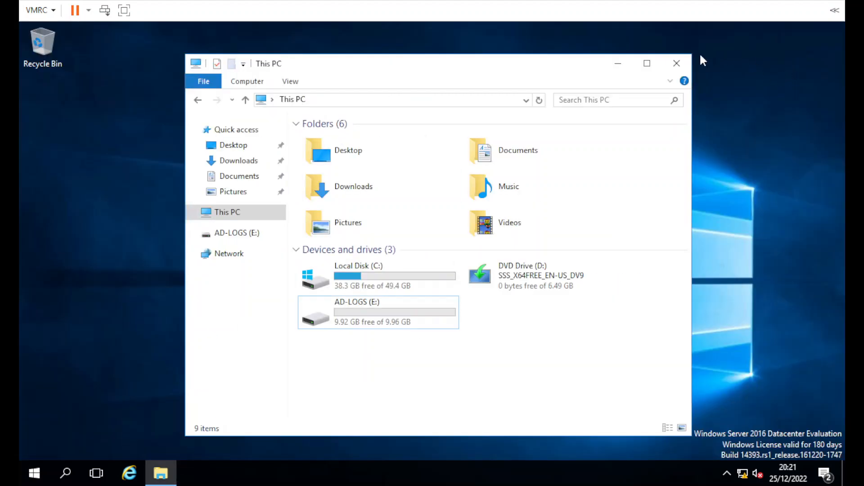
{"action": "left_click", "coordinate": [676, 63]}
{"action": "left_click", "coordinate": [34, 474]}
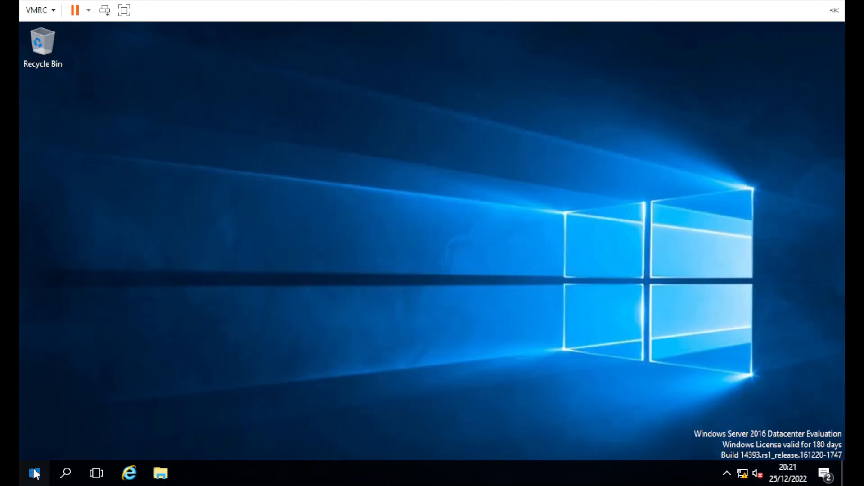
Step: Open the computer name change dialog from Server Manager's Local Server page
{"action": "left_click", "coordinate": [254, 154]}
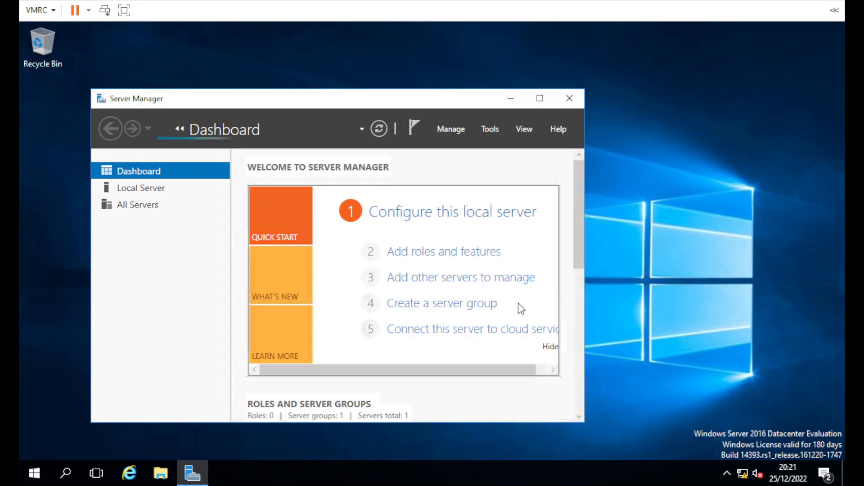
{"action": "left_click", "coordinate": [541, 98]}
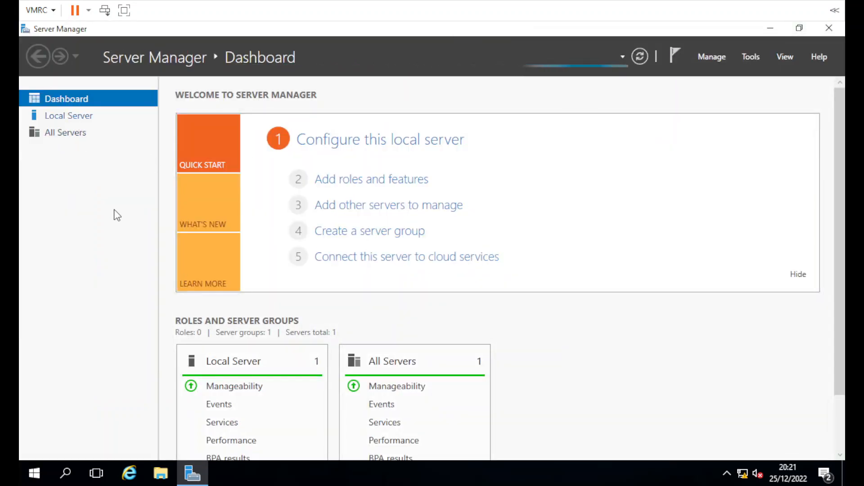
{"action": "left_click", "coordinate": [86, 116]}
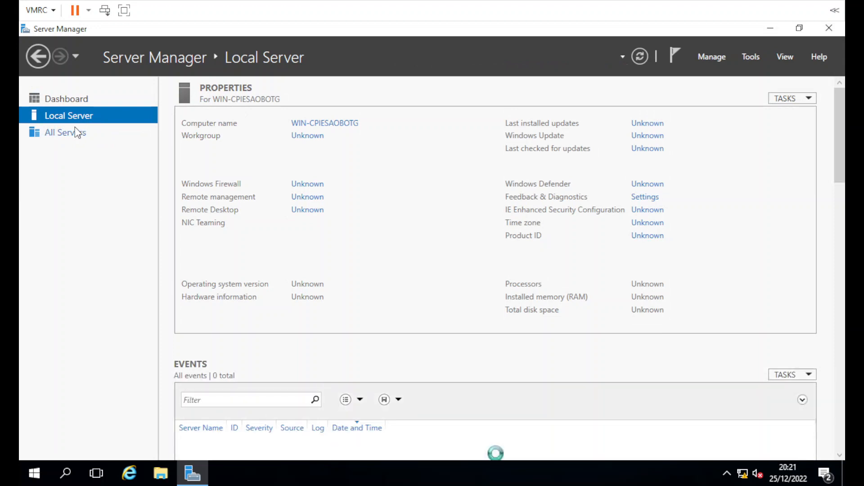
{"action": "left_click", "coordinate": [337, 128]}
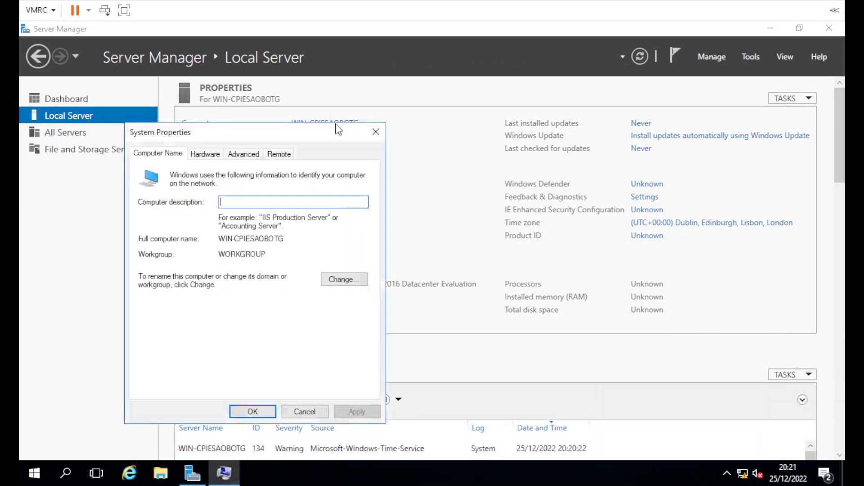
{"action": "left_click", "coordinate": [337, 281]}
Step: Rename the computer to SUT-TEST-IPDC01 and acknowledge the required restart
{"action": "left_click_drag", "start_coordinate": [218, 231], "coordinate": [136, 232]}
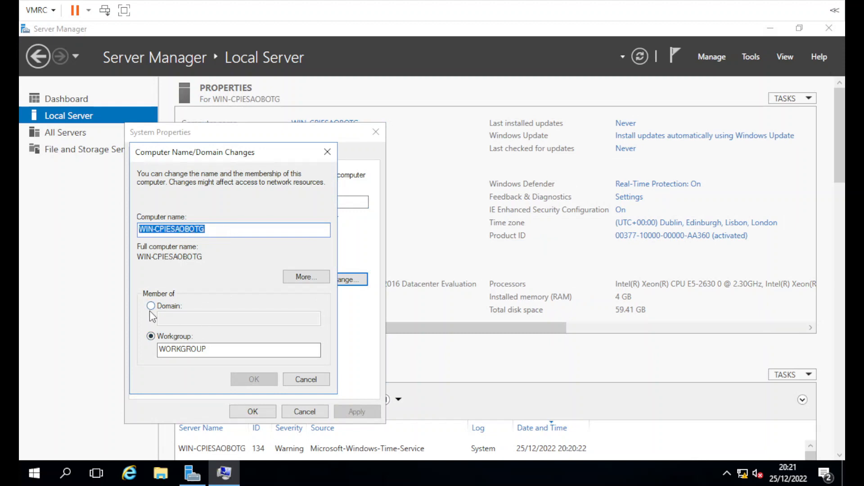
{"action": "left_click_drag", "start_coordinate": [219, 229], "coordinate": [110, 230]}
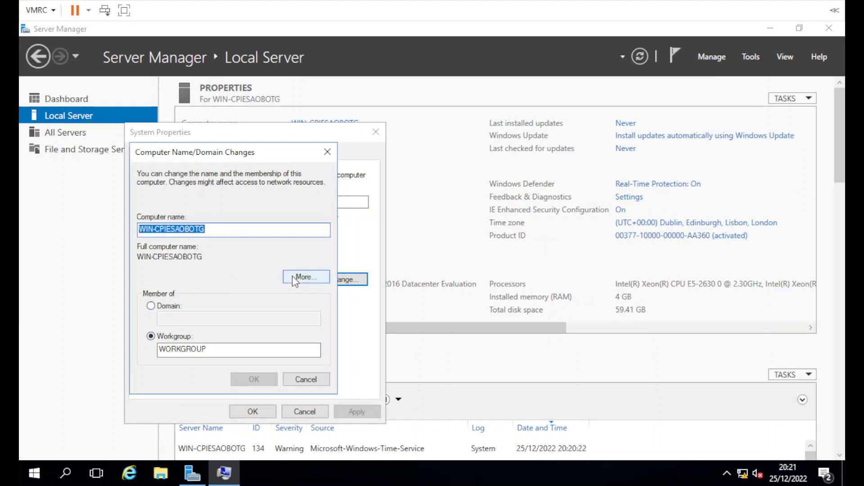
{"action": "type", "text": "SUT-"}
{"action": "type", "text": "TEST-NG"}
{"action": "key", "text": "BackSpace"}
{"action": "key", "text": "BackSpace"}
{"action": "type", "text": "IPC01"}
{"action": "key", "text": "BackSpace"}
{"action": "key", "text": "BackSpace"}
{"action": "key", "text": "BackSpace"}
{"action": "type", "text": "DC01"}
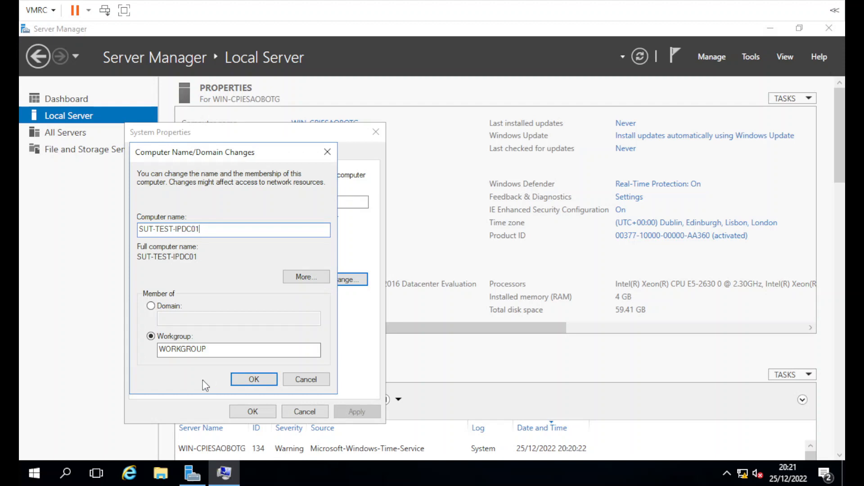
{"action": "left_click", "coordinate": [250, 380]}
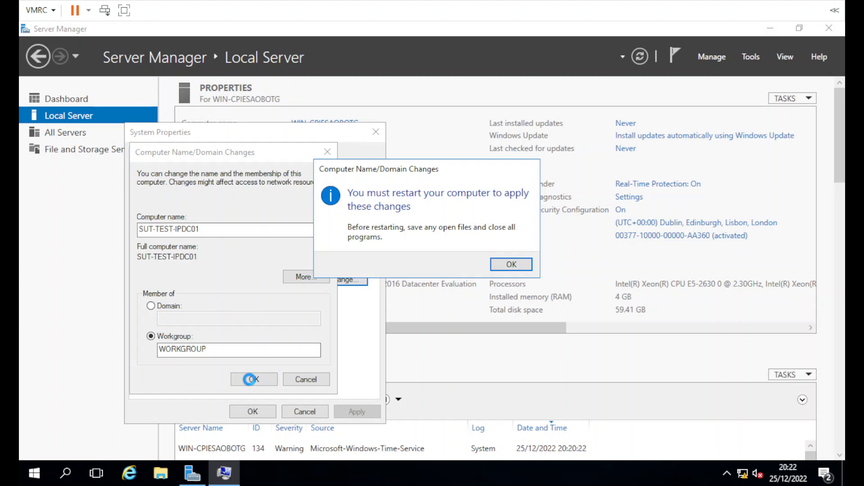
{"action": "left_click", "coordinate": [501, 268]}
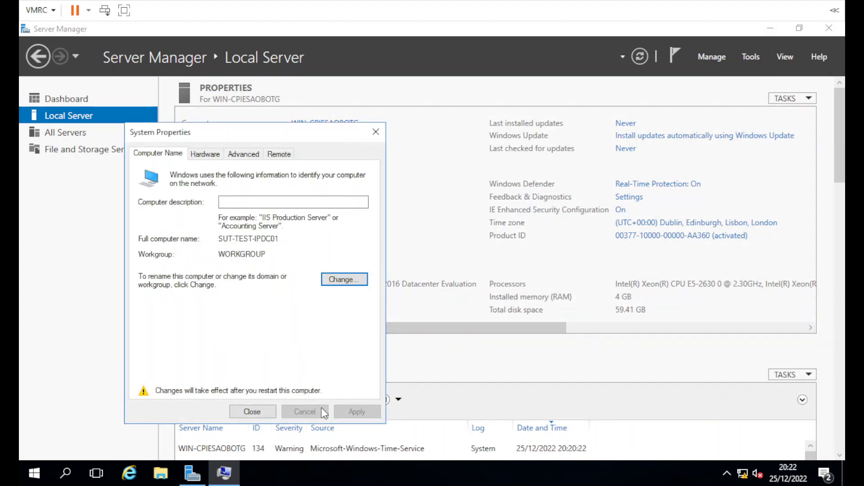
{"action": "left_click", "coordinate": [247, 411]}
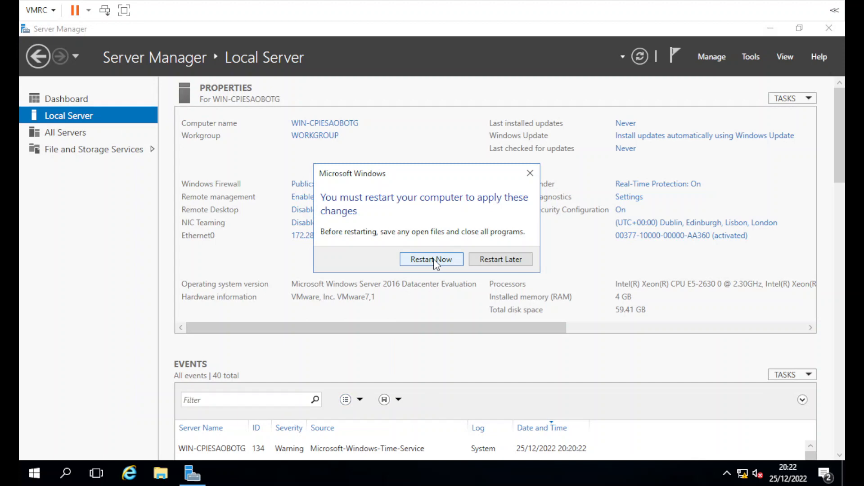
Step: Restart later, and allow Remote Desktop connections without Network Level Authentication
{"action": "left_click", "coordinate": [500, 260]}
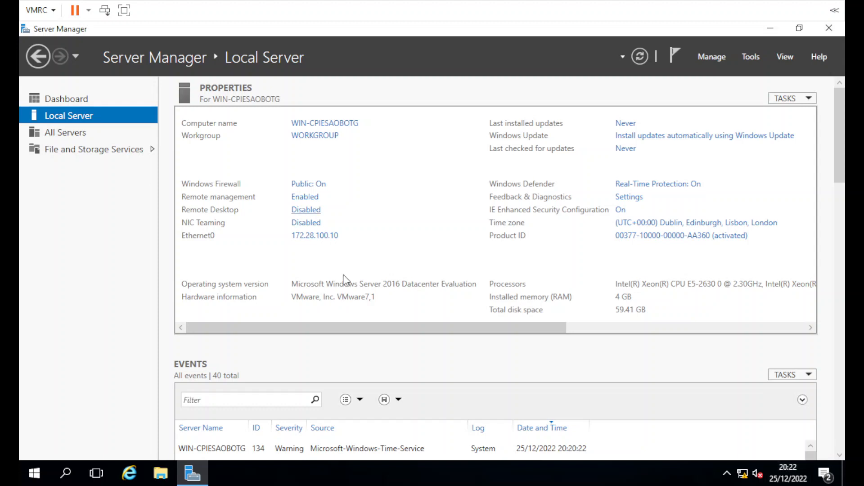
{"action": "left_click", "coordinate": [307, 212]}
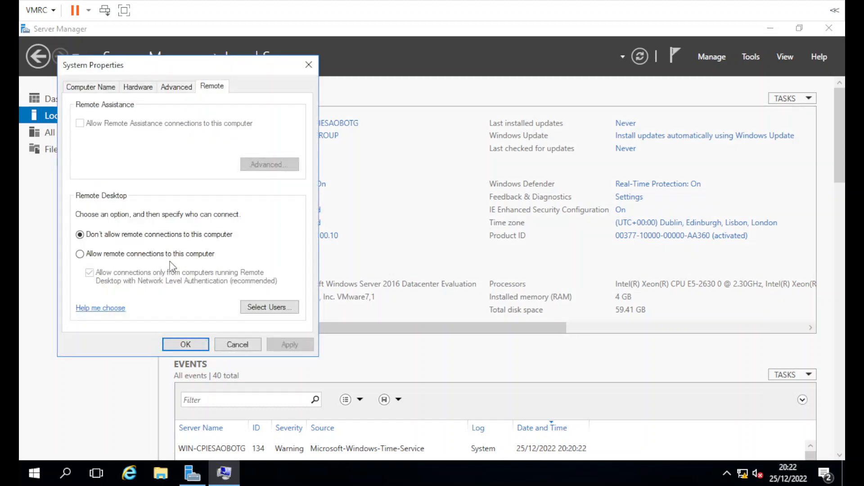
{"action": "left_click_drag", "start_coordinate": [120, 75], "coordinate": [387, 121]}
{"action": "left_click", "coordinate": [396, 310]}
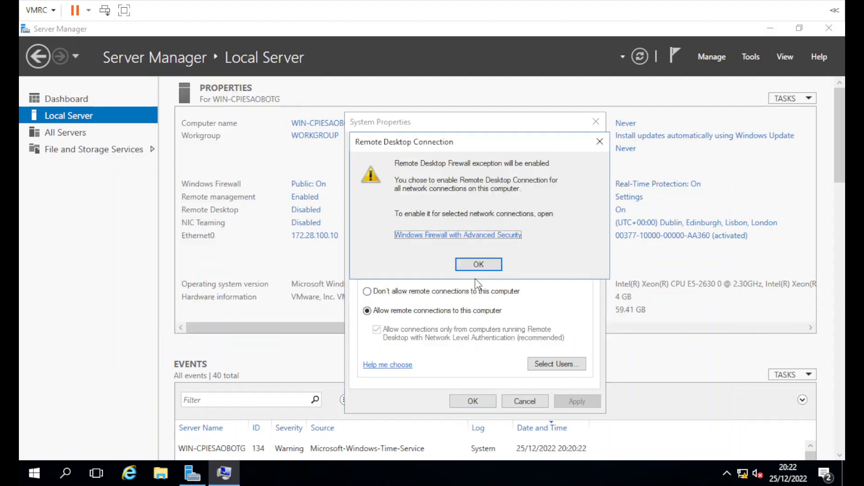
{"action": "left_click", "coordinate": [464, 262]}
{"action": "left_click", "coordinate": [377, 329]}
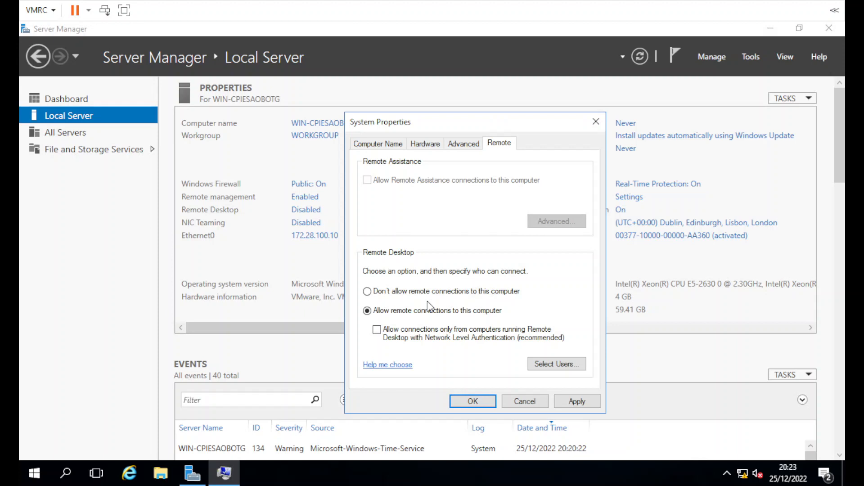
{"action": "left_click", "coordinate": [559, 405]}
{"action": "left_click", "coordinate": [470, 403]}
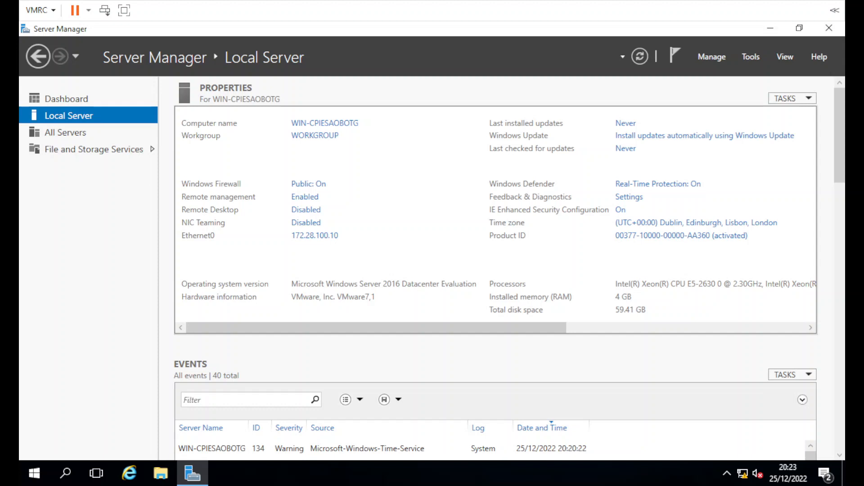
Step: Restart the server from the Start menu, continuing past the shutdown reason prompt
{"action": "left_click", "coordinate": [34, 473]}
{"action": "left_click", "coordinate": [34, 443]}
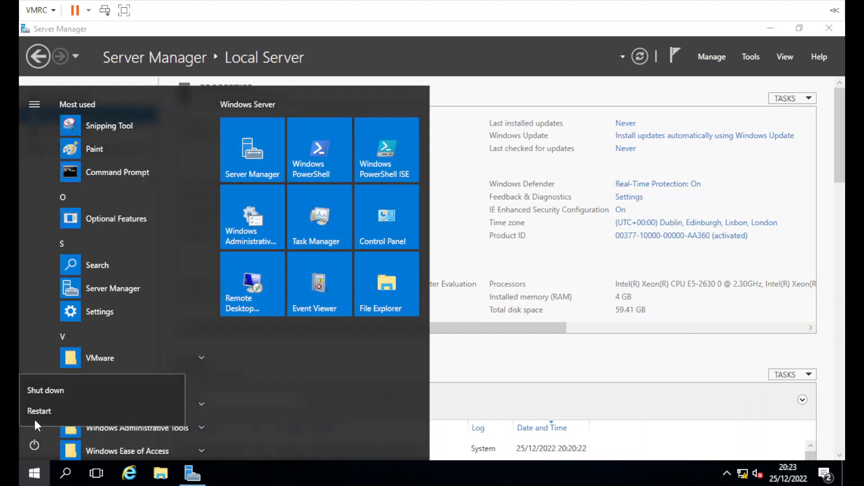
{"action": "left_click", "coordinate": [34, 414]}
{"action": "left_click", "coordinate": [198, 406]}
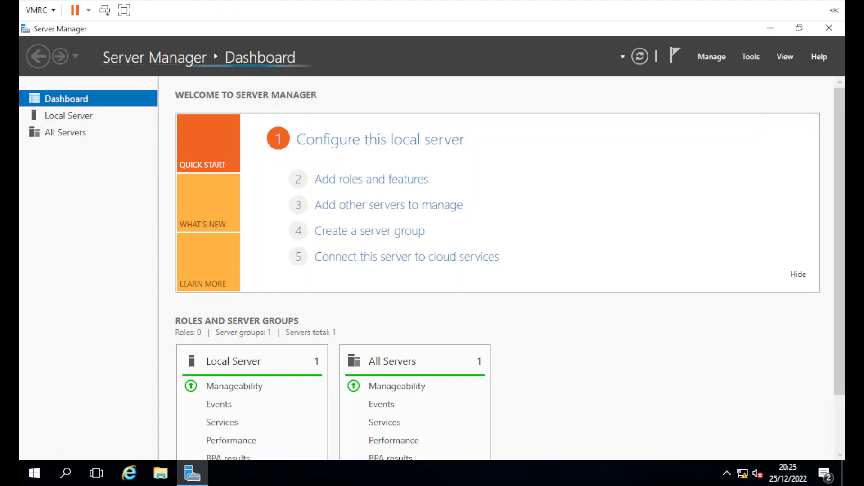
Step: Start Add Roles and Features with role-based installation on this server
{"action": "left_click", "coordinate": [714, 57]}
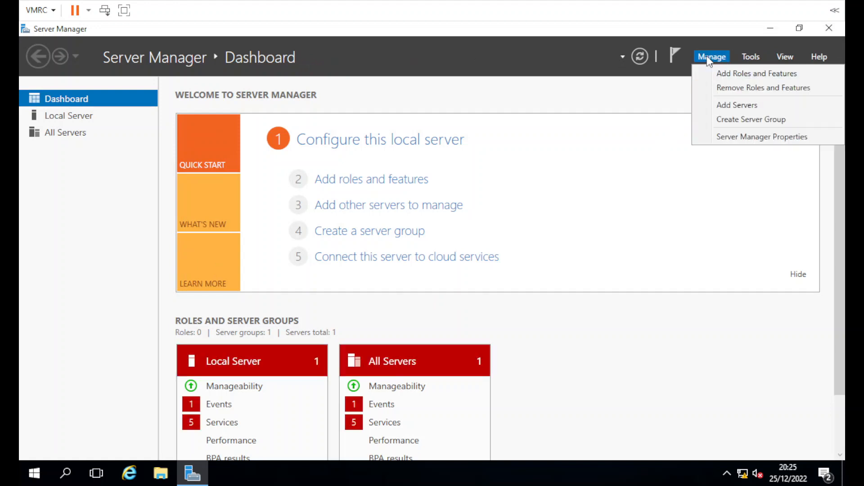
{"action": "left_click", "coordinate": [714, 72]}
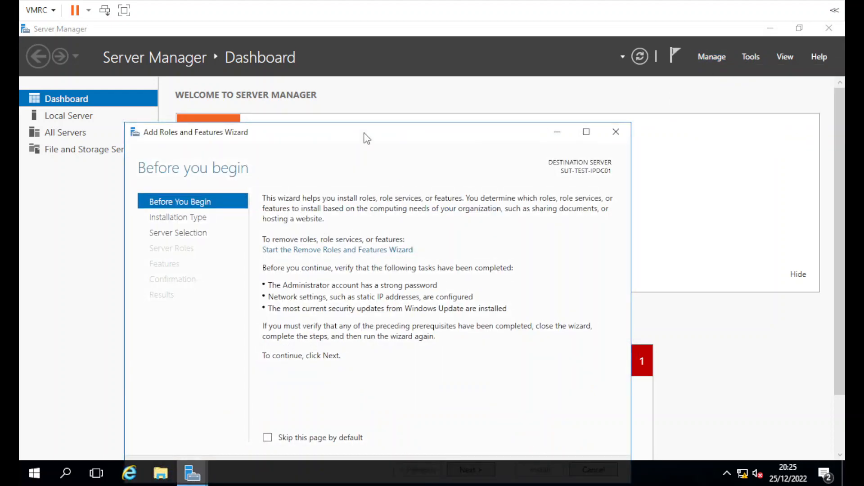
{"action": "left_click_drag", "start_coordinate": [369, 125], "coordinate": [407, 57]}
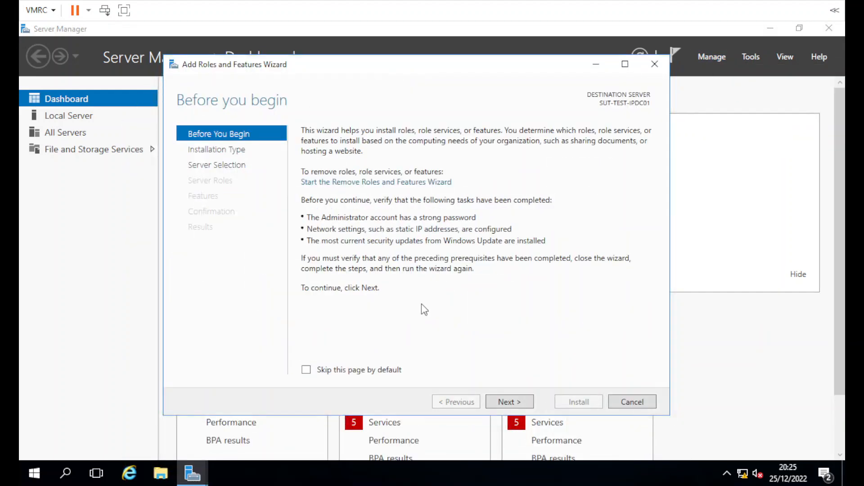
{"action": "left_click", "coordinate": [509, 401]}
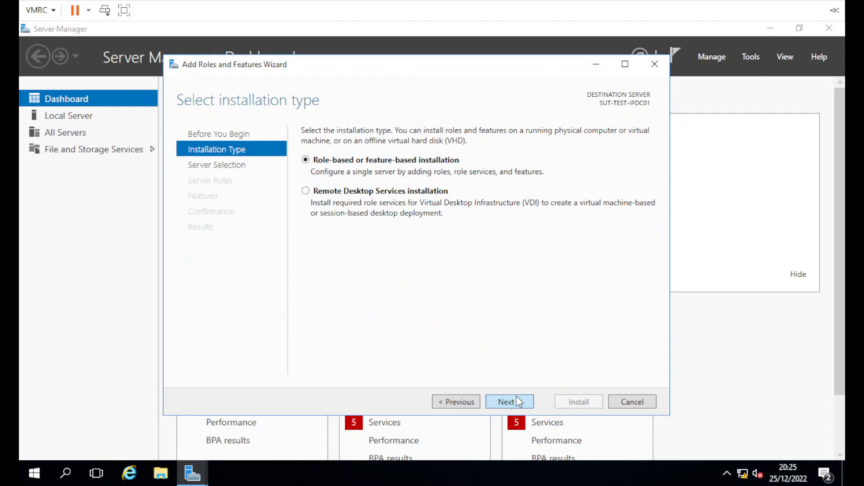
{"action": "left_click", "coordinate": [517, 401]}
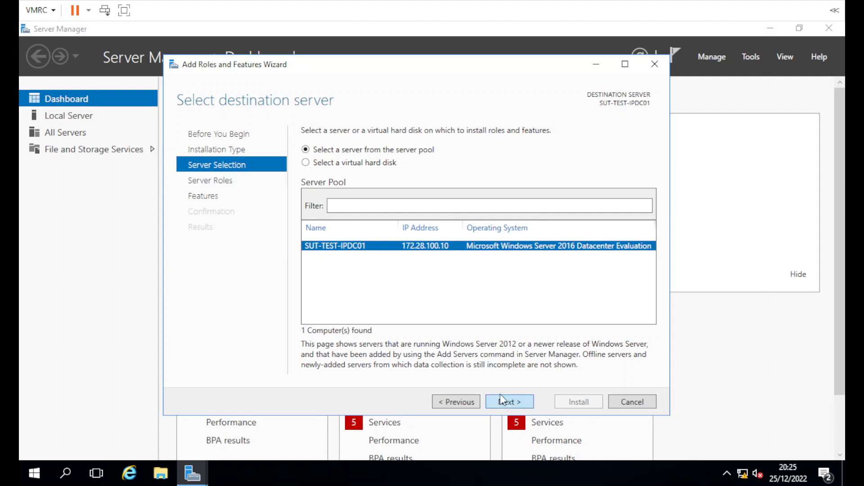
{"action": "left_click", "coordinate": [506, 401]}
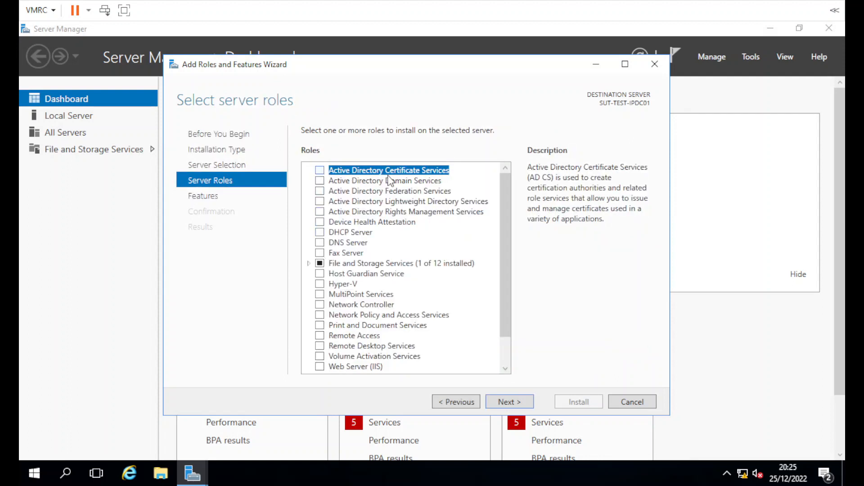
Step: Select Active Directory Domain Services and DHCP Server with their required features
{"action": "left_click", "coordinate": [320, 180]}
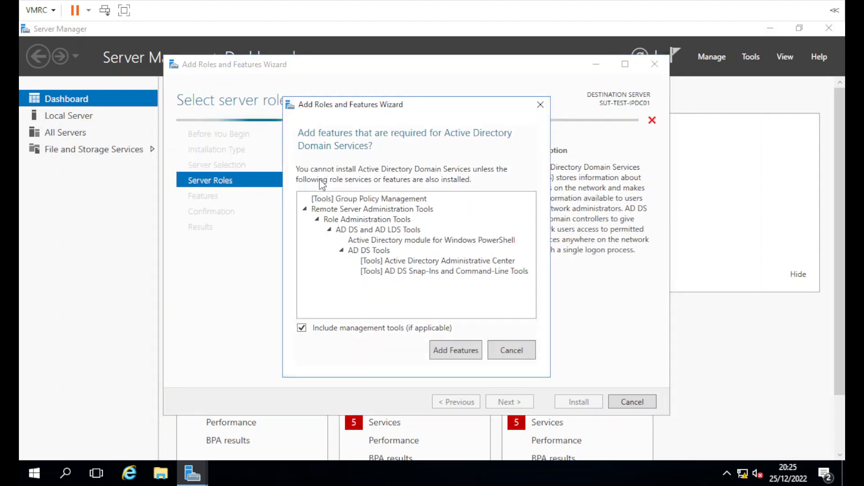
{"action": "left_click", "coordinate": [460, 351]}
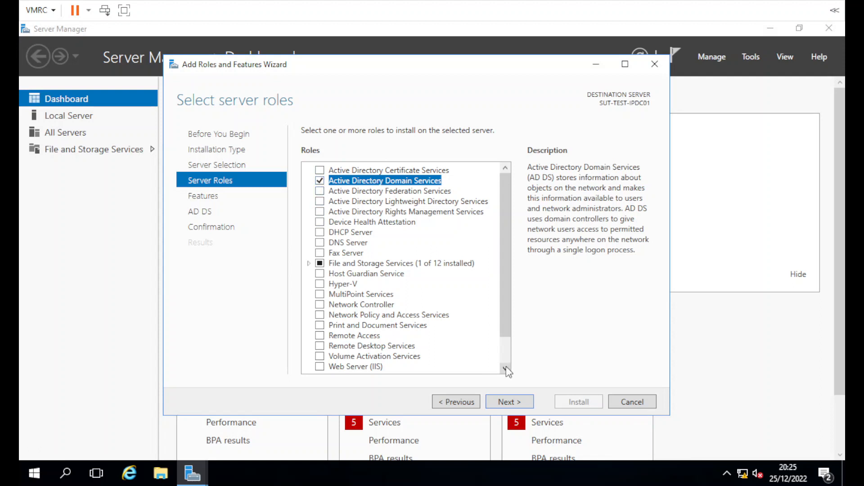
{"action": "left_click_drag", "start_coordinate": [507, 332], "coordinate": [506, 373]}
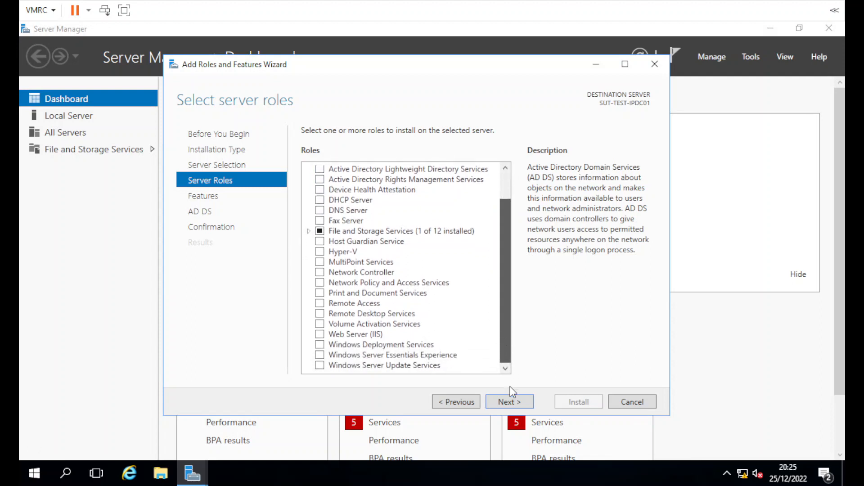
{"action": "scroll", "coordinate": [513, 354], "scroll_direction": "up", "scroll_amount": 1}
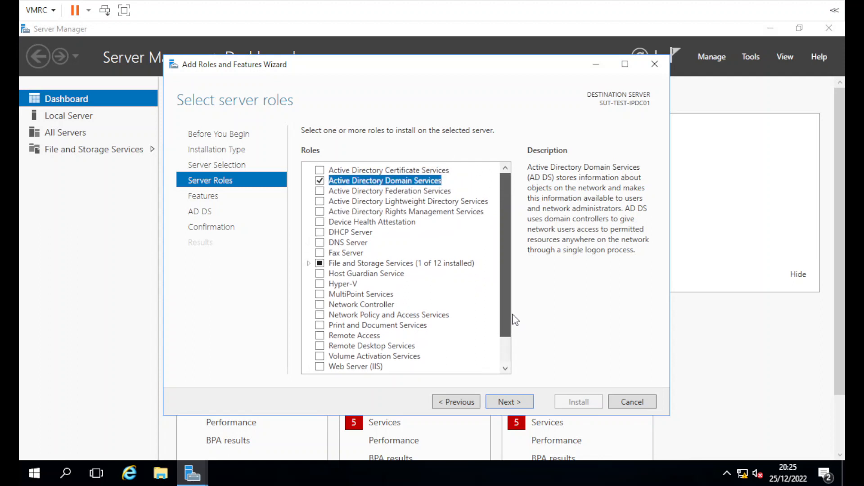
{"action": "left_click", "coordinate": [320, 233]}
{"action": "left_click", "coordinate": [471, 344]}
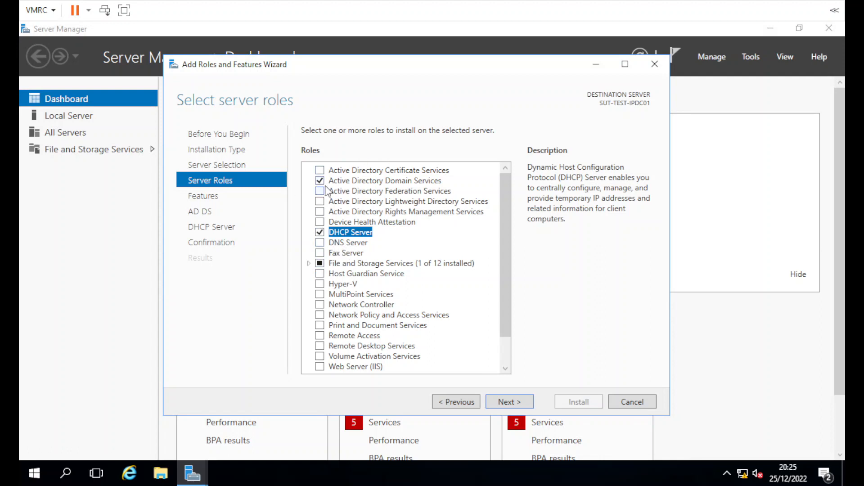
{"action": "left_click", "coordinate": [527, 404]}
{"action": "left_click", "coordinate": [522, 407]}
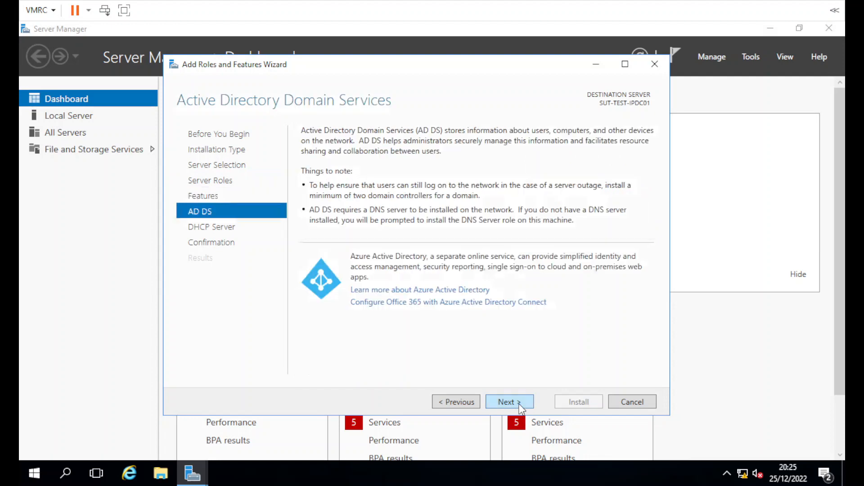
{"action": "left_click", "coordinate": [520, 405]}
{"action": "left_click", "coordinate": [520, 405]}
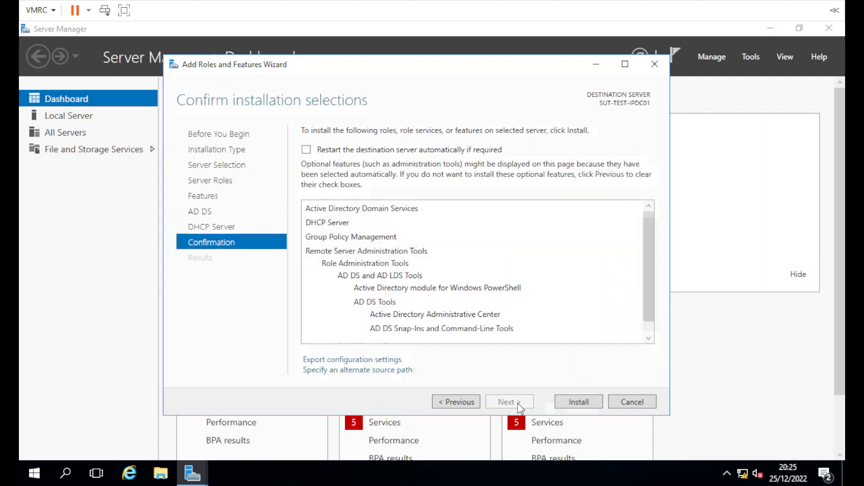
Step: Install the selected AD DS and DHCP Server roles and close the wizard once installation succeeds
{"action": "left_click", "coordinate": [601, 402]}
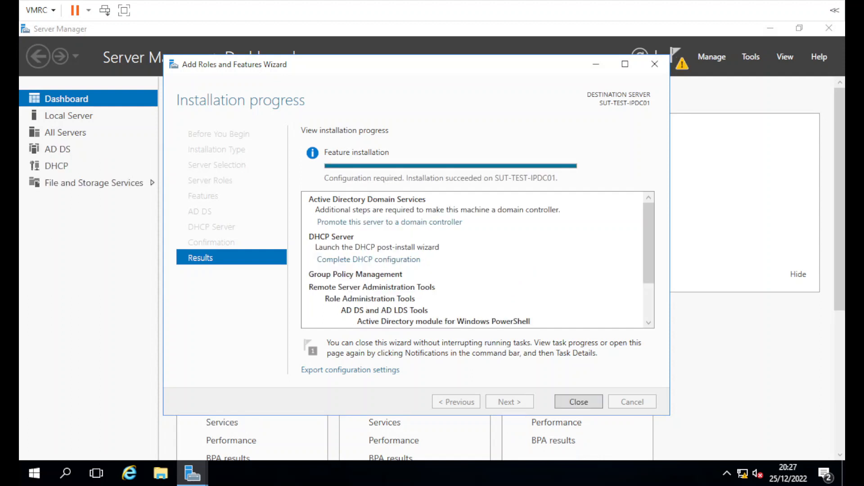
{"action": "left_click", "coordinate": [579, 401]}
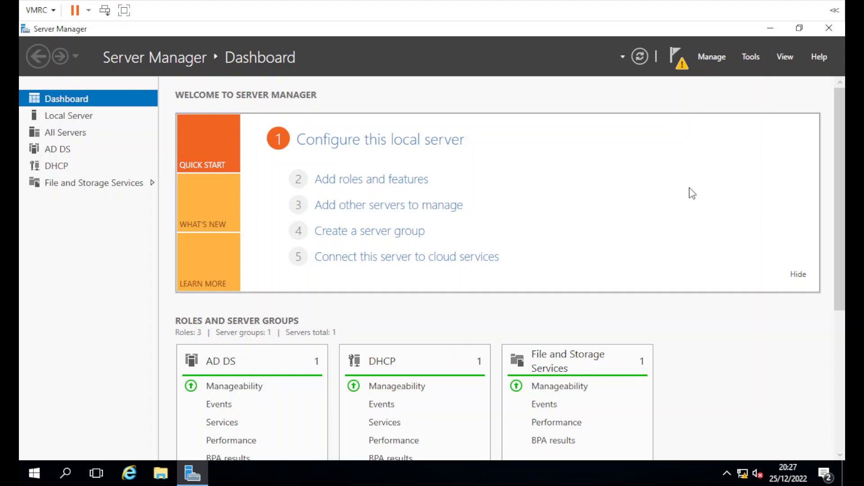
Step: Try dcpromo.exe from Run, then launch 'Promote this server to a domain controller' from notifications
{"action": "right_click", "coordinate": [45, 473]}
{"action": "left_click", "coordinate": [72, 407]}
{"action": "type", "text": "scromio"}
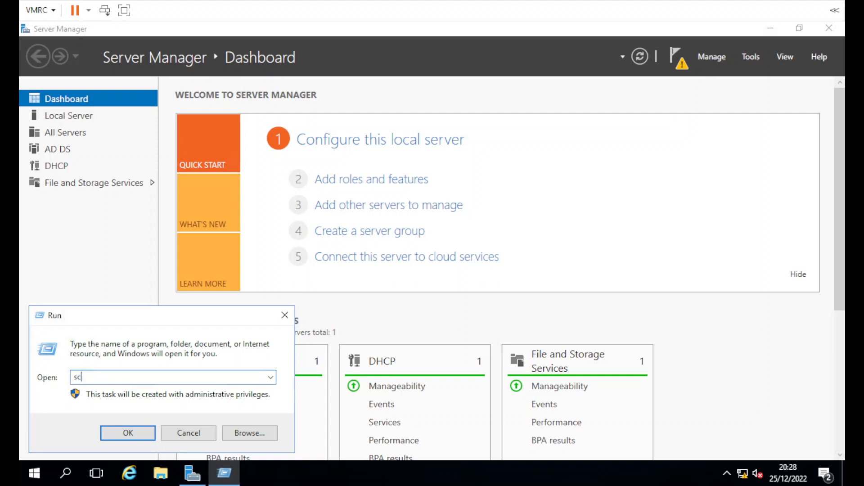
{"action": "key", "text": "BackSpace"}
{"action": "key", "text": "BackSpace"}
{"action": "key", "text": "BackSpace"}
{"action": "key", "text": "BackSpace"}
{"action": "key", "text": "BackSpace"}
{"action": "key", "text": "BackSpace"}
{"action": "key", "text": "BackSpace"}
{"action": "type", "text": "dcpromo.exe"}
{"action": "key", "text": "Return"}
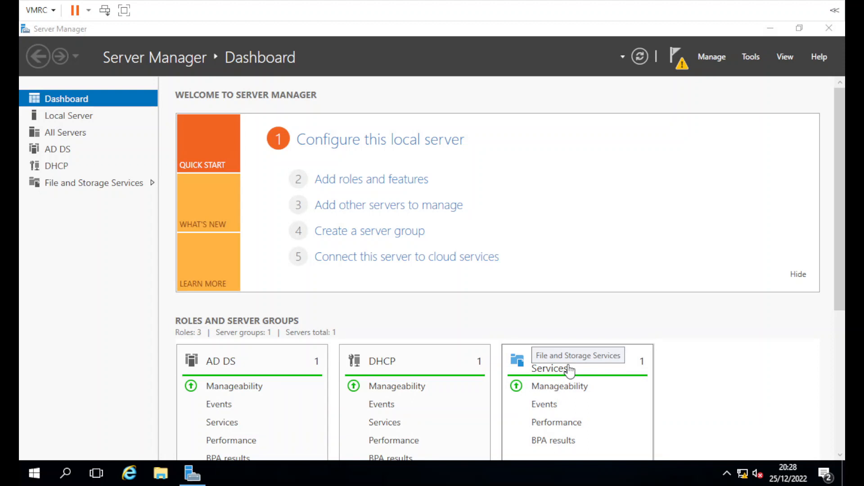
{"action": "left_click", "coordinate": [680, 65]}
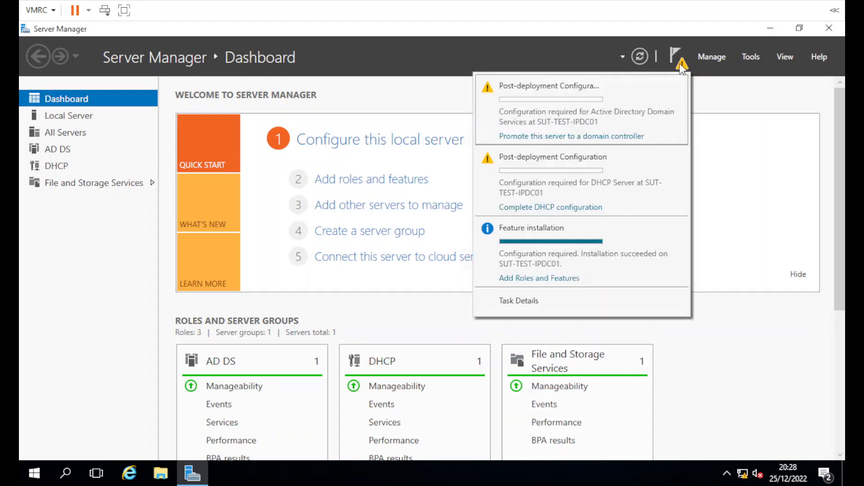
{"action": "left_click", "coordinate": [560, 136]}
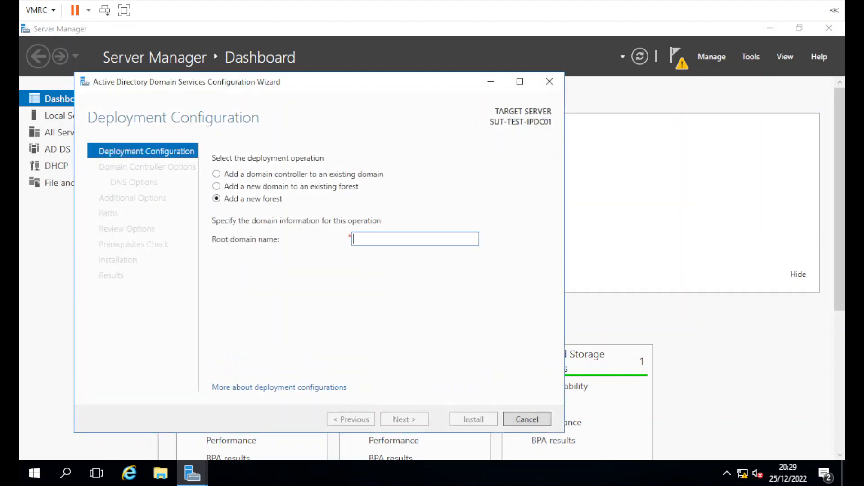
Step: Choose 'Add a new forest' with root domain name lab.suttons.loc and continue
{"action": "left_click", "coordinate": [245, 199]}
{"action": "left_click", "coordinate": [380, 239]}
{"action": "type", "text": "test"}
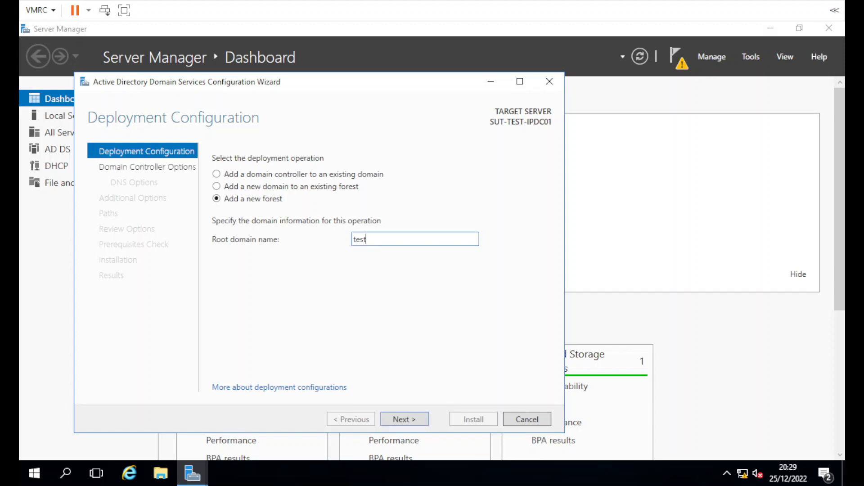
{"action": "type", "text": ".suttons.loc"}
{"action": "key", "text": "ctrl+a"}
{"action": "type", "text": "lab.suttons.ol"}
{"action": "key", "text": "BackSpace"}
{"action": "key", "text": "BackSpace"}
{"action": "type", "text": "loc"}
{"action": "left_click", "coordinate": [397, 419]}
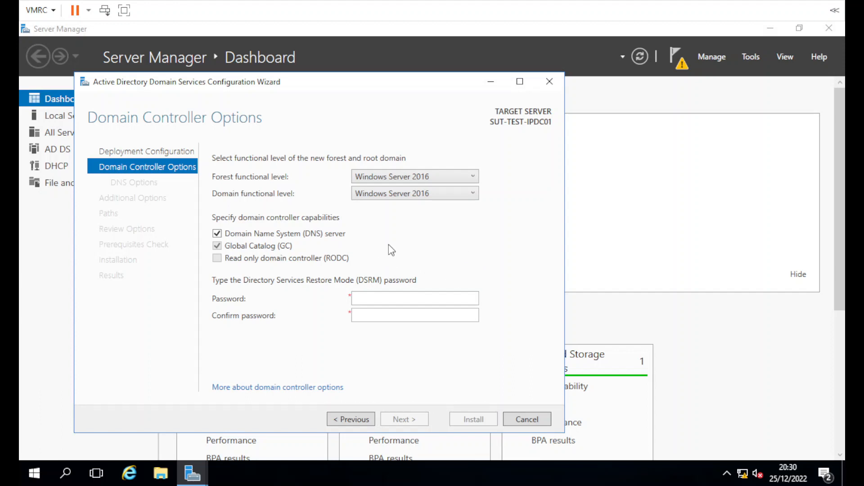
Step: Enter and confirm the Directory Services Restore Mode password, then continue to DNS Options
{"action": "left_click", "coordinate": [380, 299]}
{"action": "type", "text": "••••••••••"}
{"action": "key", "text": "Tab"}
{"action": "type", "text": "•••••••••••"}
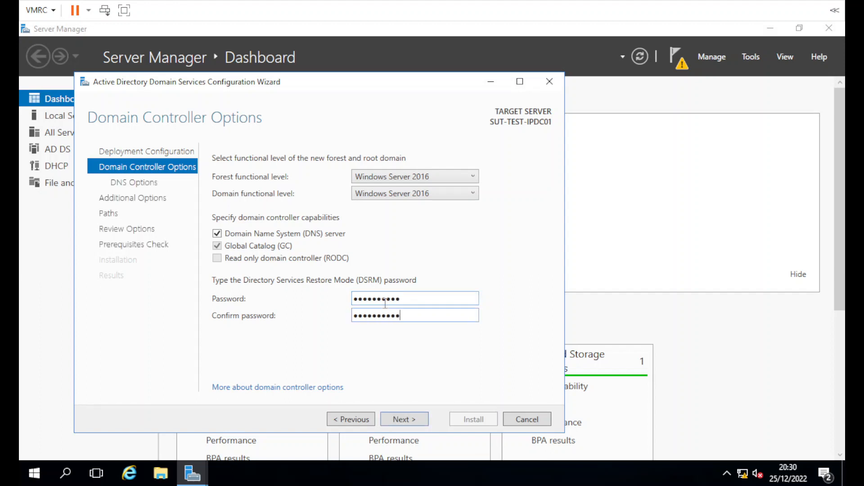
{"action": "left_click", "coordinate": [402, 419]}
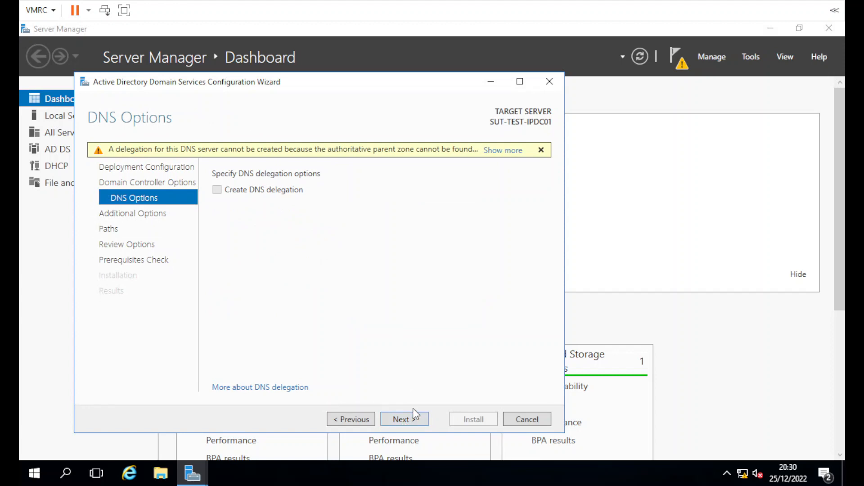
Step: Skip DNS delegation and accept LAB as the NetBIOS domain name
{"action": "left_click", "coordinate": [391, 418]}
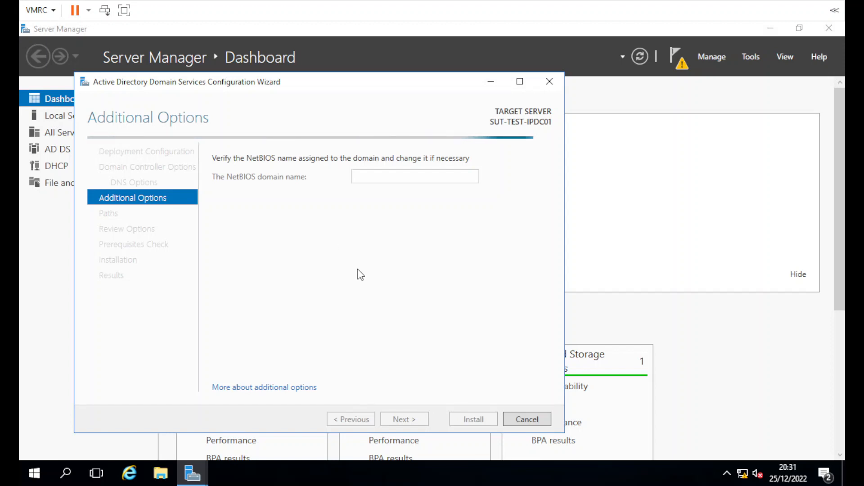
{"action": "double_click", "coordinate": [383, 178]}
{"action": "left_click", "coordinate": [378, 167]}
{"action": "double_click", "coordinate": [384, 181]}
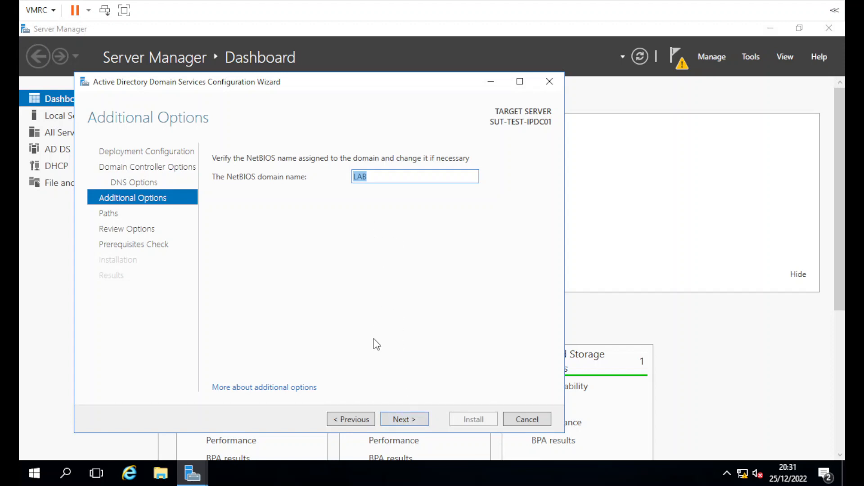
{"action": "left_click", "coordinate": [424, 418]}
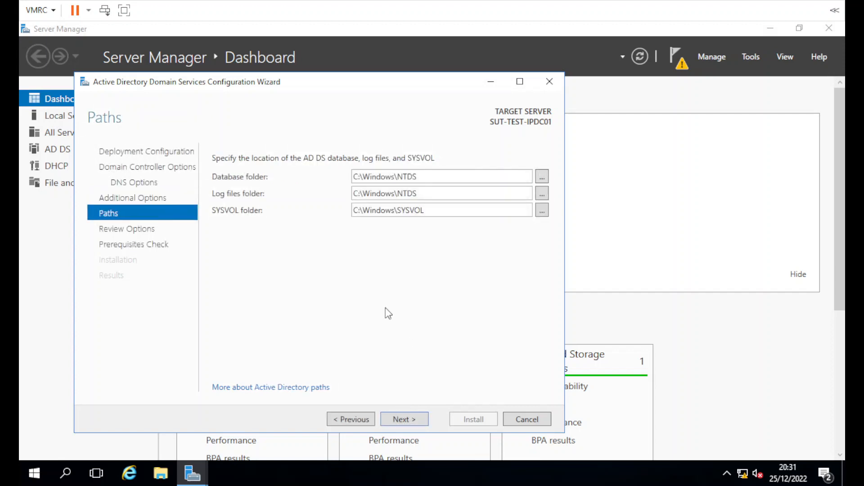
Step: Change the database folder path from drive C: to drive E:
{"action": "triple_click", "coordinate": [447, 208]}
{"action": "left_click", "coordinate": [448, 208]}
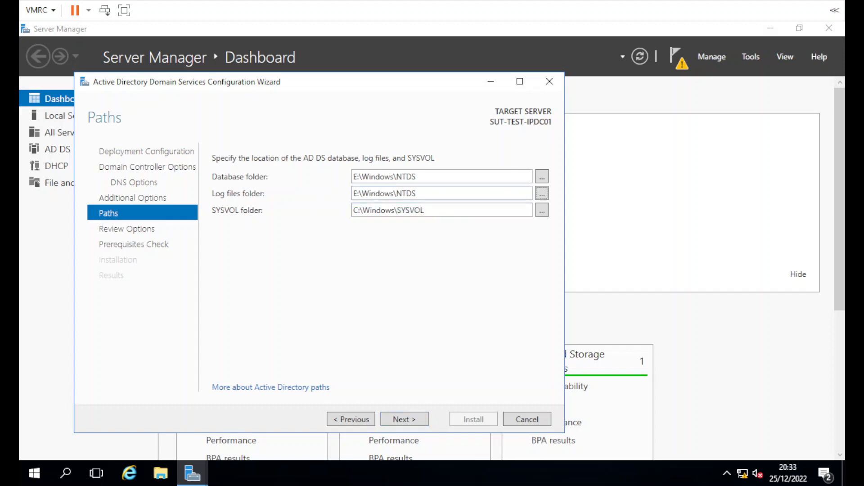
{"action": "left_click", "coordinate": [393, 210]}
{"action": "triple_click", "coordinate": [376, 179]}
{"action": "left_click", "coordinate": [402, 178]}
{"action": "left_click_drag", "start_coordinate": [417, 179], "coordinate": [324, 185]}
{"action": "left_click", "coordinate": [397, 177]}
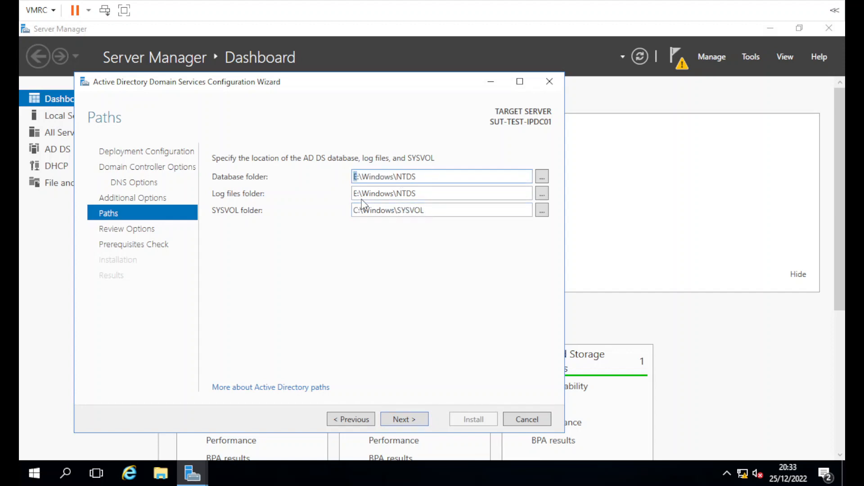
Step: Put the log files and SYSVOL folders on drive E: and continue to Review Options
{"action": "key", "text": "Tab"}
{"action": "key", "text": "Tab"}
{"action": "key", "text": "Tab"}
{"action": "key", "text": "Tab"}
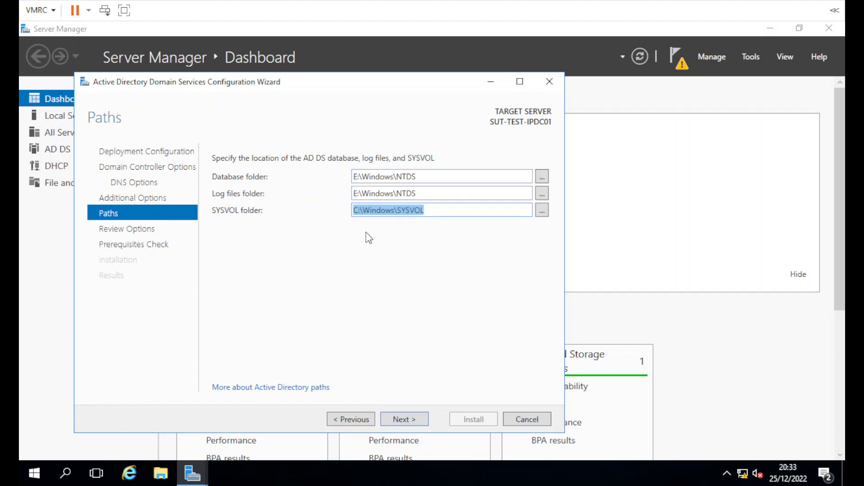
{"action": "key", "text": "Home"}
{"action": "key", "text": "Right"}
{"action": "key", "text": "BackSpace"}
{"action": "type", "text": "E"}
{"action": "key", "text": "shift+Tab"}
{"action": "key", "text": "shift+Tab"}
{"action": "key", "text": "shift+Tab"}
{"action": "key", "text": "shift+Tab"}
{"action": "key", "text": "Tab"}
{"action": "key", "text": "Tab"}
{"action": "key", "text": "Tab"}
{"action": "key", "text": "Tab"}
{"action": "key", "text": "shift+Tab"}
{"action": "key", "text": "shift+Tab"}
{"action": "key", "text": "Tab"}
{"action": "key", "text": "Tab"}
{"action": "left_click", "coordinate": [398, 418]}
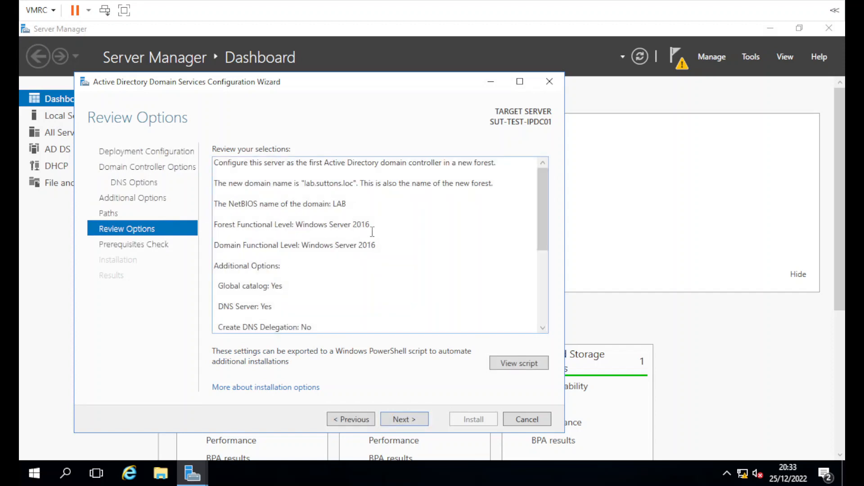
Step: Run the prerequisites check and review the cryptography and DNS delegation warnings and all-passed message
{"action": "left_click_drag", "start_coordinate": [541, 212], "coordinate": [451, 331]}
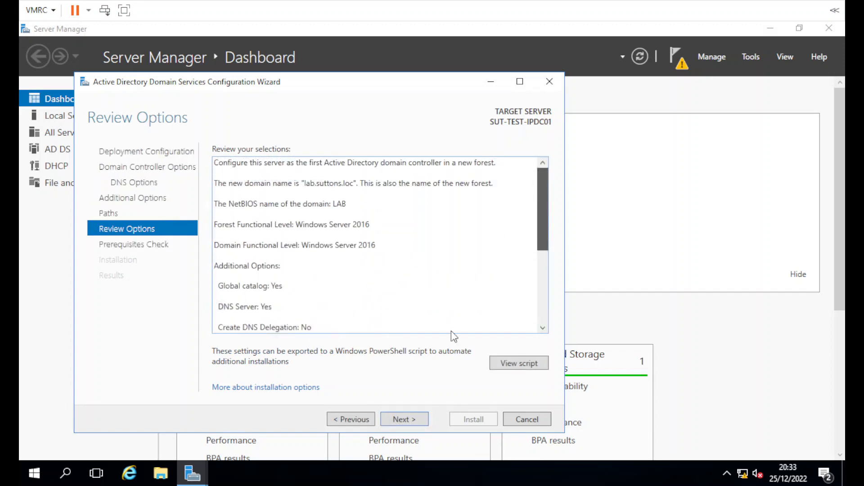
{"action": "left_click", "coordinate": [402, 418]}
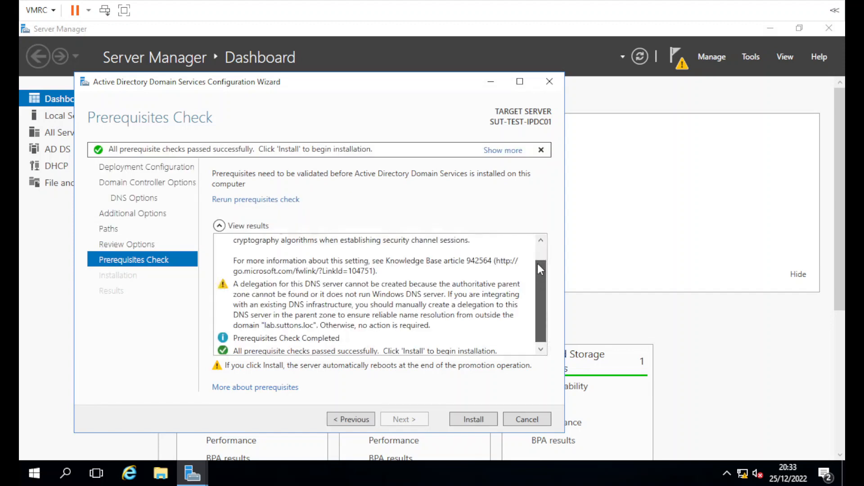
{"action": "left_click_drag", "start_coordinate": [540, 269], "coordinate": [543, 231]}
{"action": "left_click", "coordinate": [448, 243]}
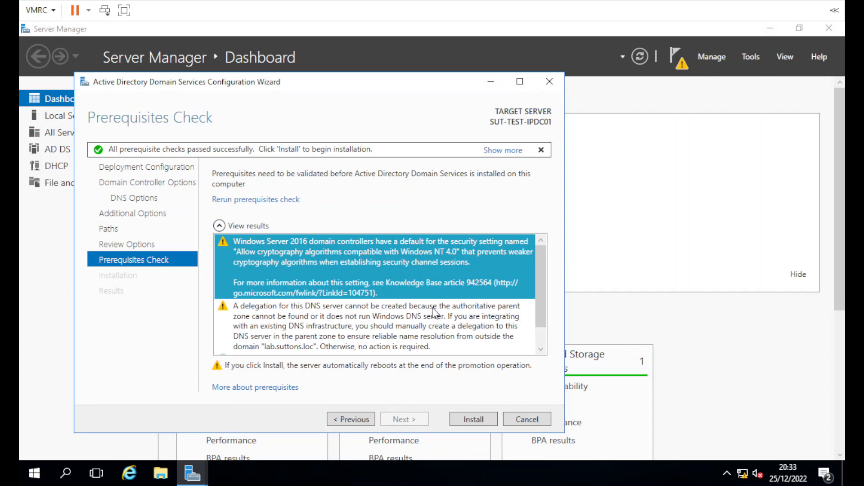
{"action": "left_click", "coordinate": [400, 322]}
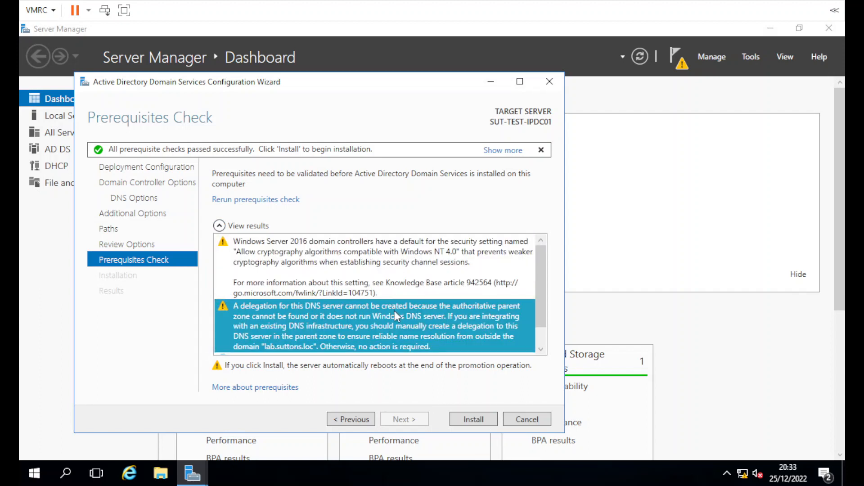
{"action": "scroll", "coordinate": [394, 310], "scroll_direction": "down", "scroll_amount": 1}
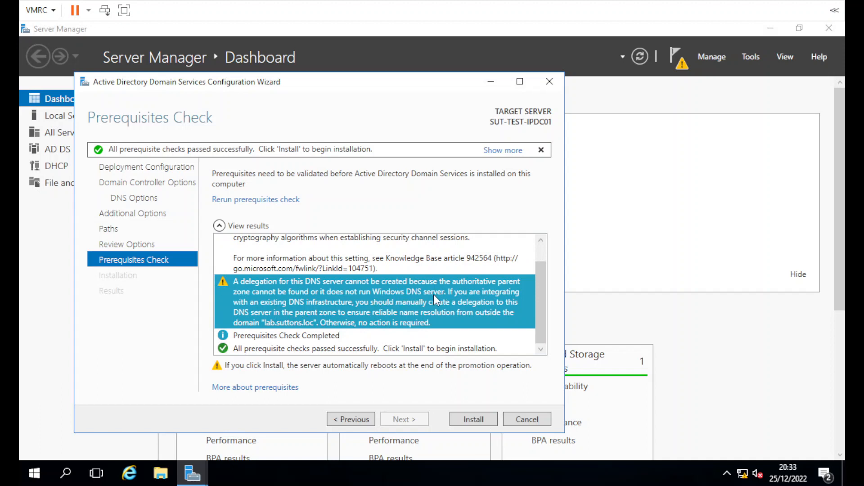
{"action": "left_click", "coordinate": [330, 336]}
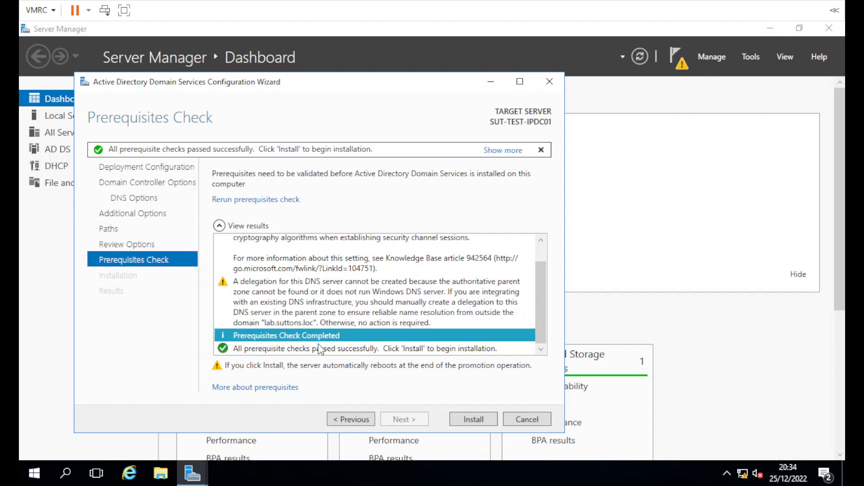
{"action": "left_click", "coordinate": [319, 348]}
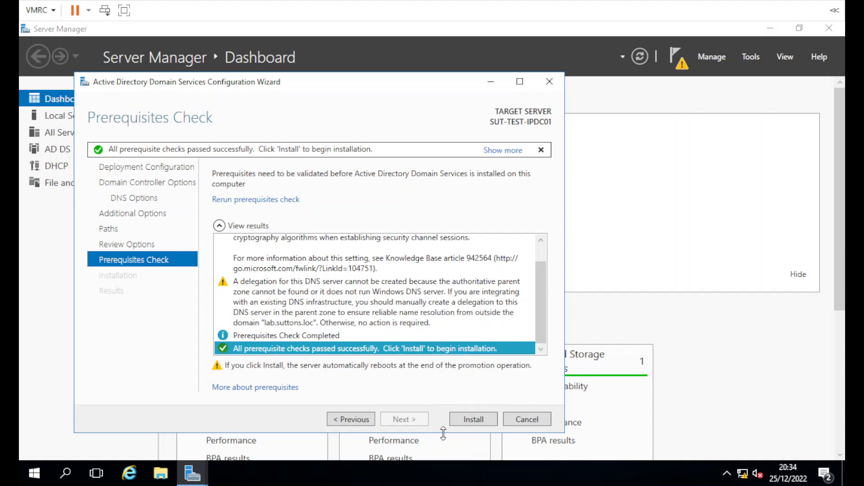
Step: Install AD DS, dismiss the sign-out notice, and close the wizard so the server restarts
{"action": "left_click", "coordinate": [472, 418]}
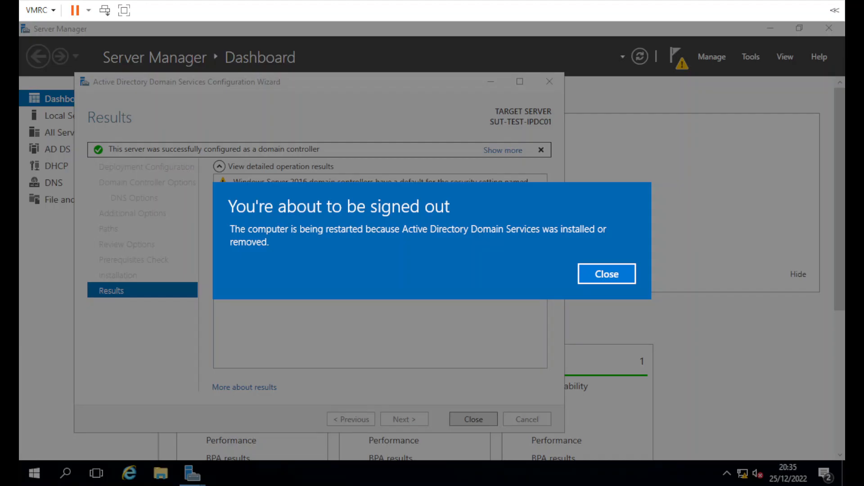
{"action": "left_click", "coordinate": [586, 273]}
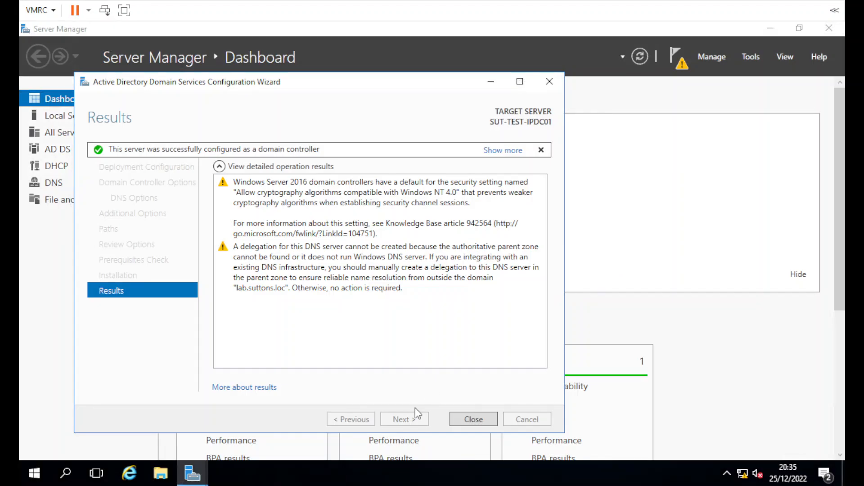
{"action": "left_click", "coordinate": [472, 419]}
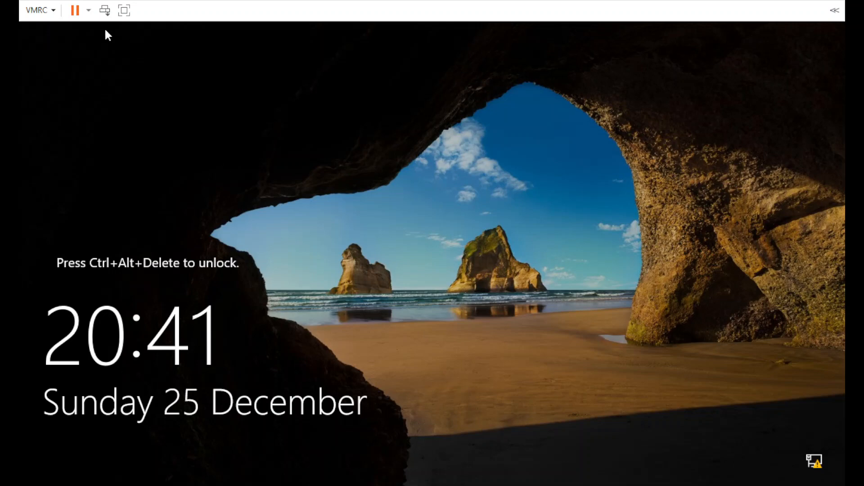
Step: Sign in as LAB\Administrator by entering the administrator password at the lock screen
{"action": "key", "text": "ctrl+alt+Delete"}
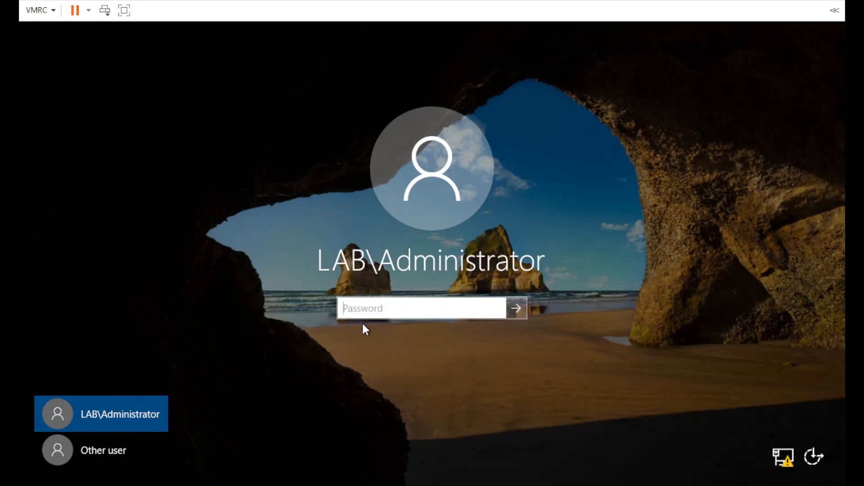
{"action": "type", "text": "P@ssw0rd"}
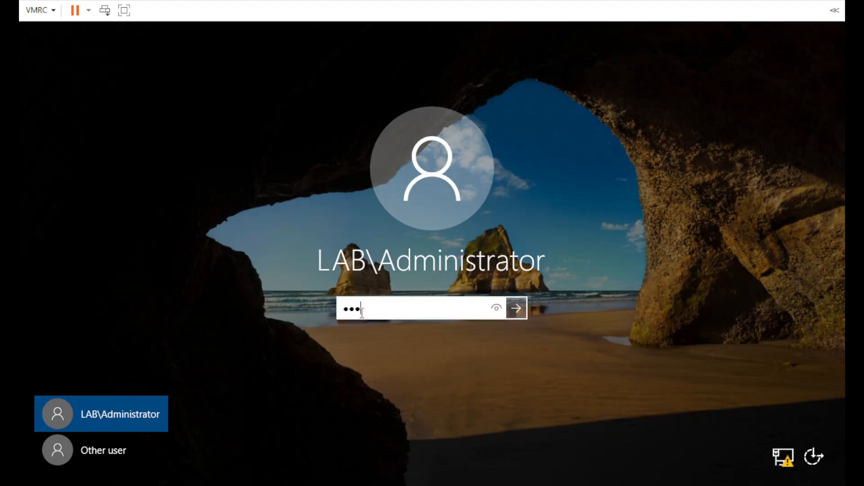
{"action": "key", "text": "Return"}
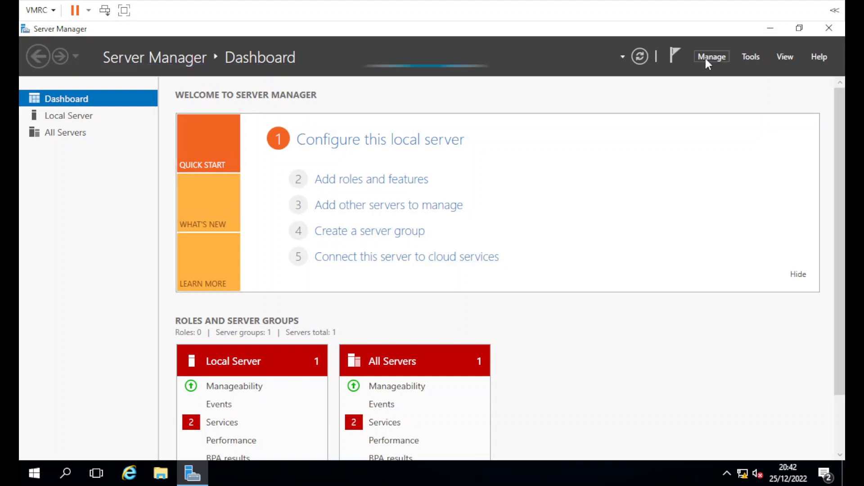
Step: Complete the DHCP post-install configuration, creating security groups and authorizing the DHCP server
{"action": "left_click", "coordinate": [706, 58]}
{"action": "left_click", "coordinate": [706, 58]}
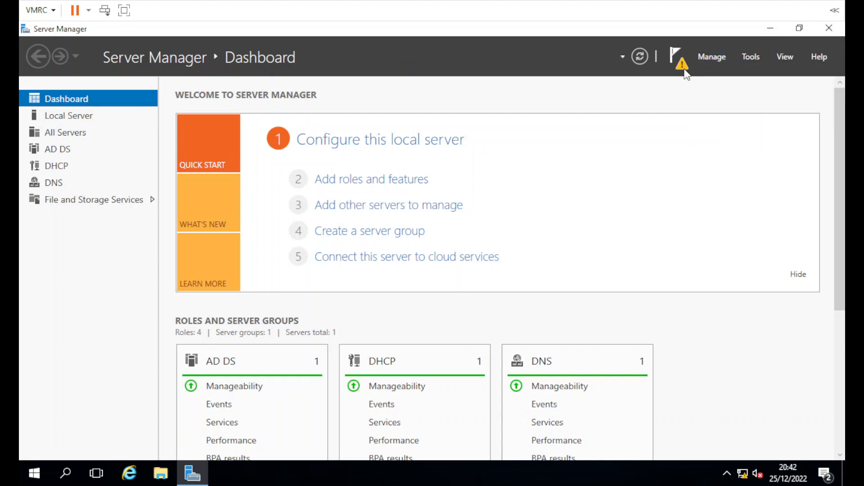
{"action": "left_click", "coordinate": [684, 67]}
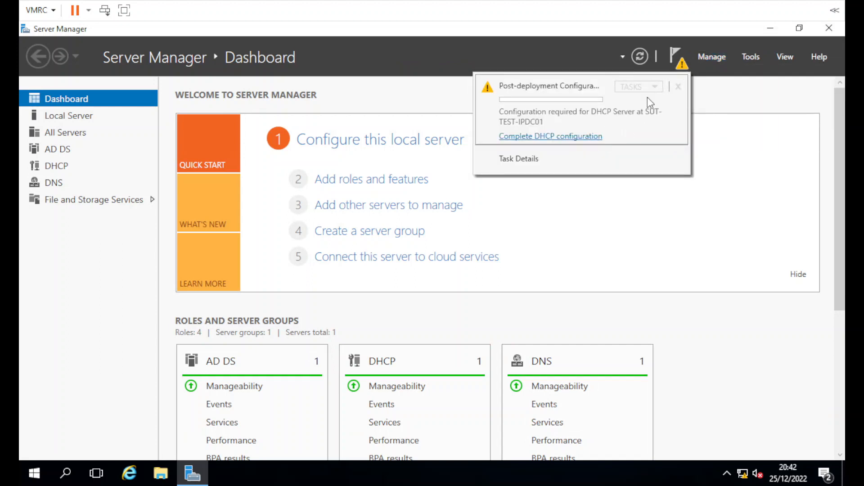
{"action": "left_click", "coordinate": [578, 136]}
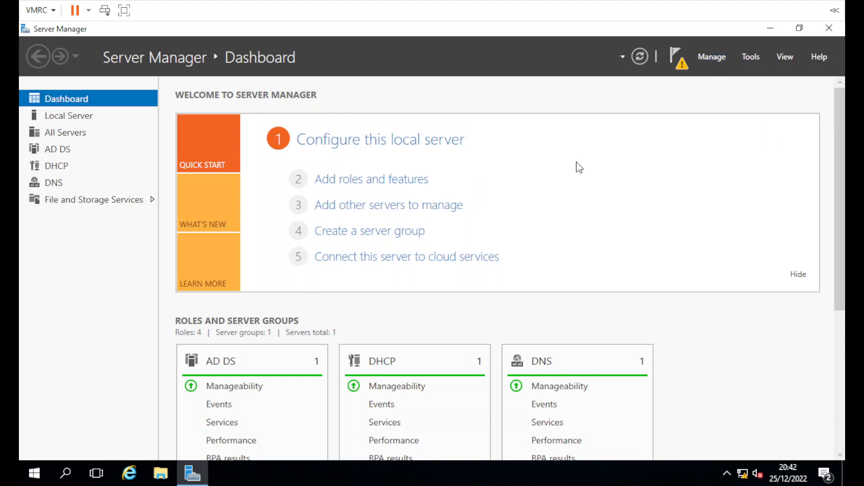
{"action": "left_click_drag", "start_coordinate": [398, 132], "coordinate": [426, 78]}
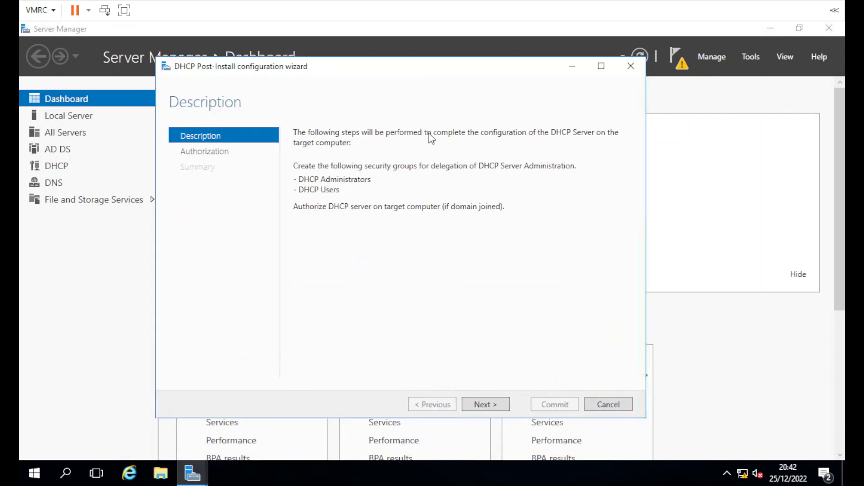
{"action": "left_click", "coordinate": [479, 402]}
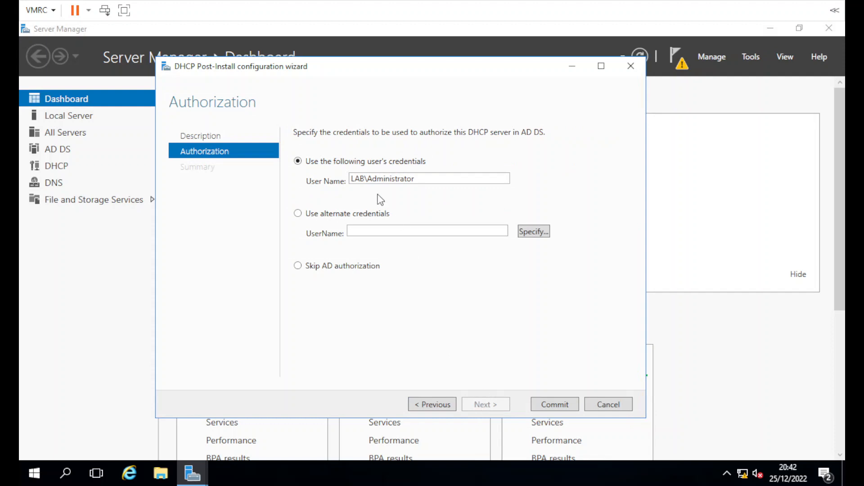
{"action": "double_click", "coordinate": [432, 179]}
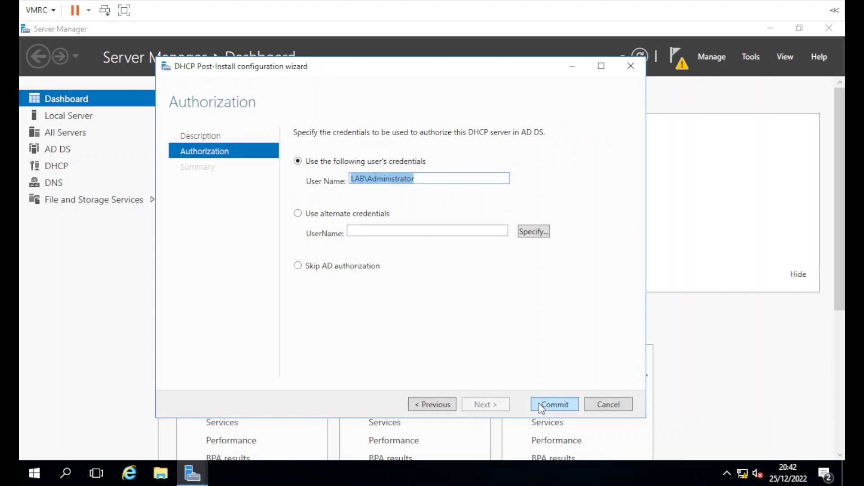
{"action": "left_click", "coordinate": [563, 405]}
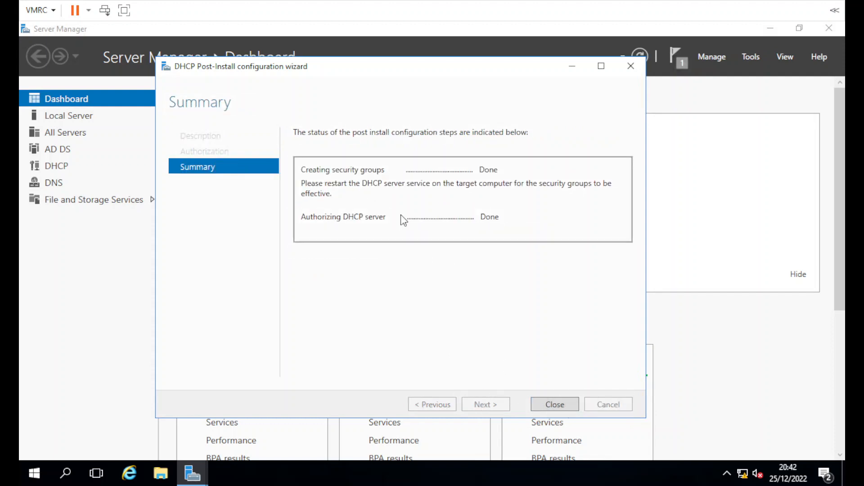
{"action": "left_click", "coordinate": [555, 405]}
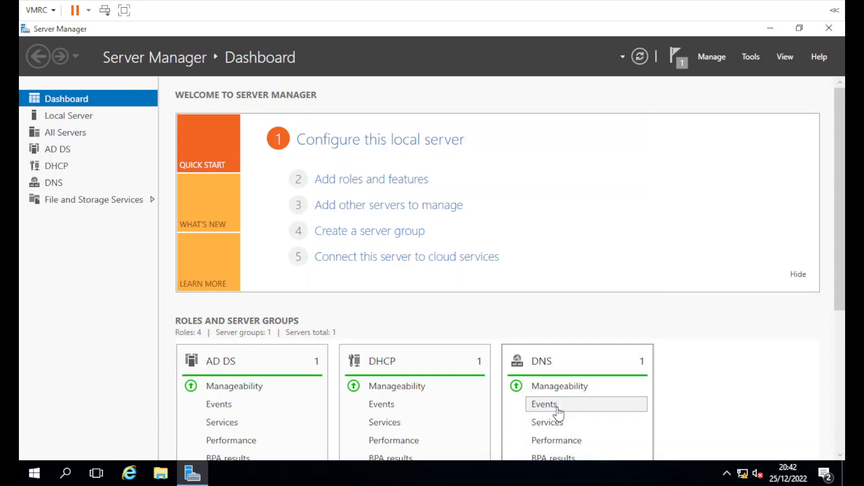
Step: Open the DHCP console maximized and expand the server's IPv4 and IPv6 nodes
{"action": "left_click", "coordinate": [751, 56]}
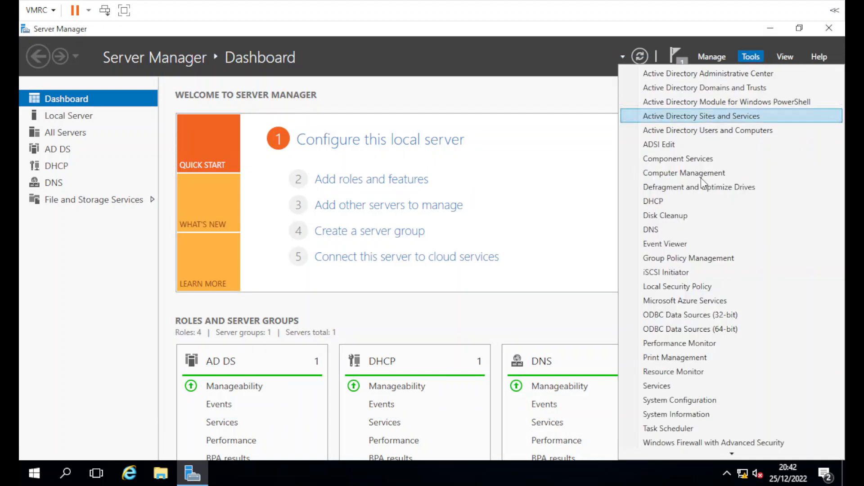
{"action": "left_click", "coordinate": [675, 202]}
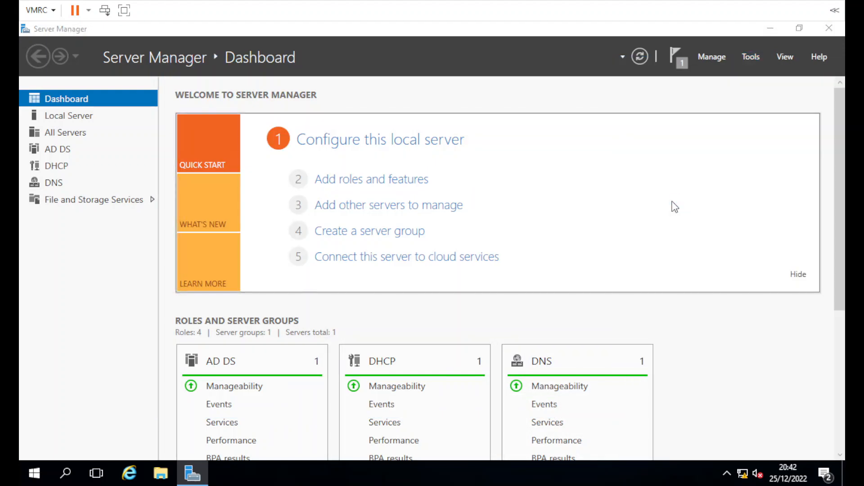
{"action": "left_click", "coordinate": [398, 76]}
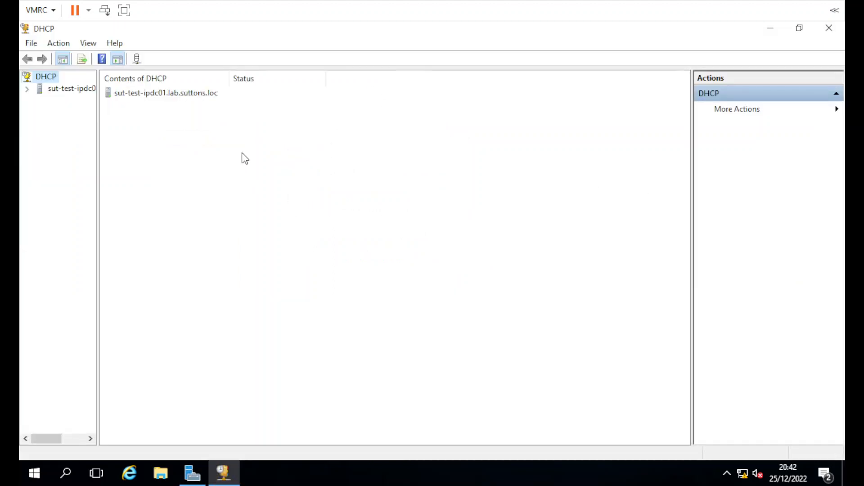
{"action": "left_click", "coordinate": [28, 89]}
{"action": "double_click", "coordinate": [61, 111]}
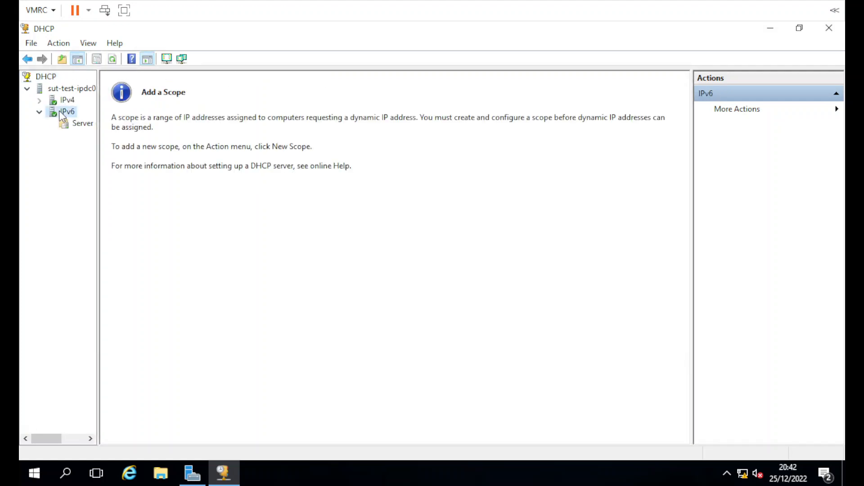
{"action": "right_click", "coordinate": [62, 116]}
{"action": "double_click", "coordinate": [63, 100]}
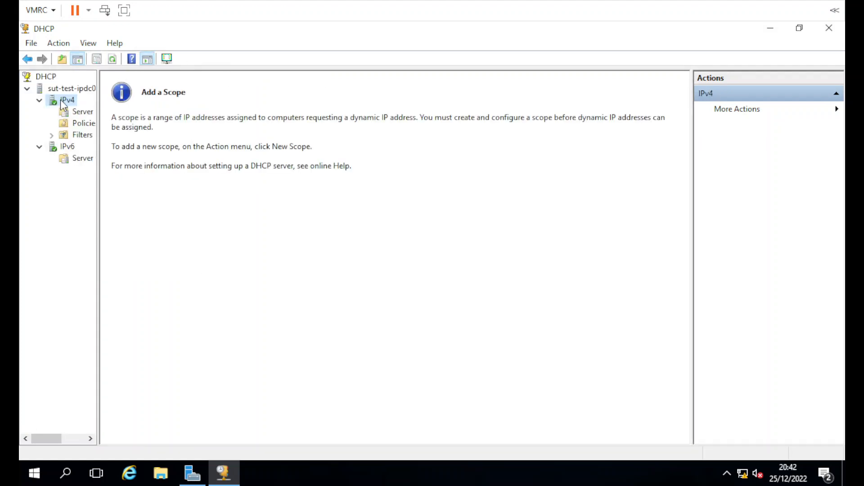
{"action": "right_click", "coordinate": [63, 101]}
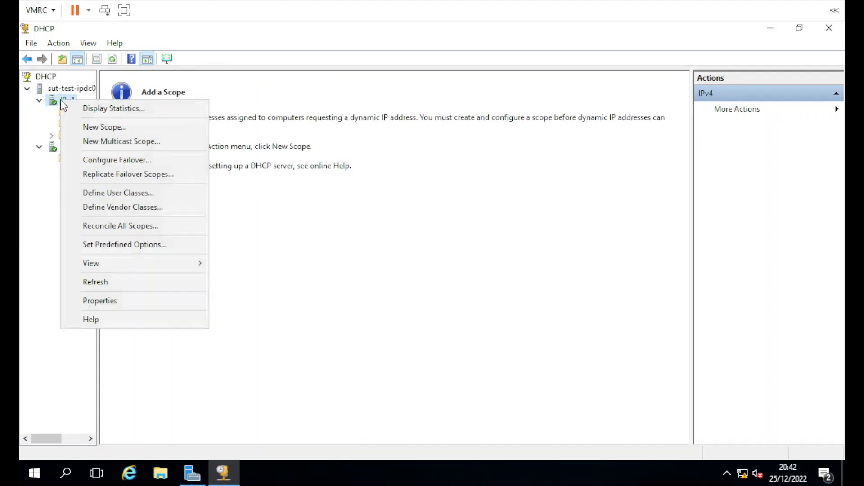
Step: Start a new IPv4 scope and name it 'Lab Scope'
{"action": "left_click", "coordinate": [123, 126]}
{"action": "left_click", "coordinate": [506, 361]}
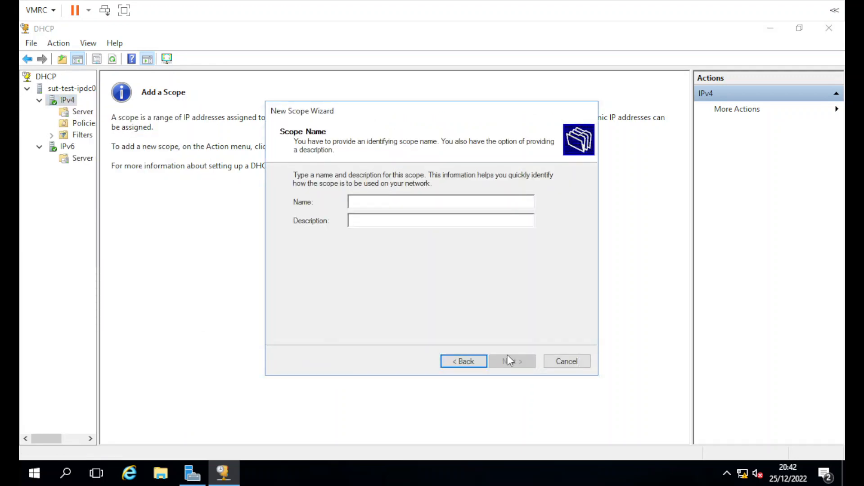
{"action": "type", "text": "Lab Scrope"}
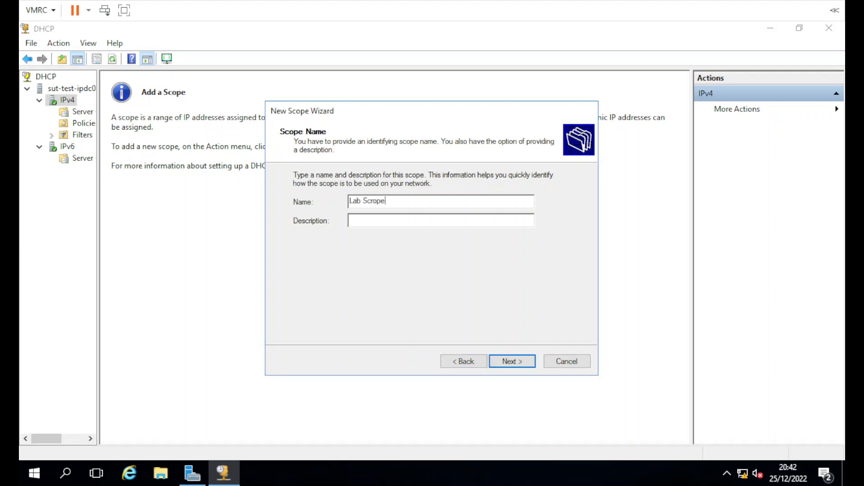
{"action": "key", "text": "BackSpace"}
{"action": "key", "text": "BackSpace"}
{"action": "key", "text": "BackSpace"}
{"action": "key", "text": "BackSpace"}
{"action": "type", "text": "cope"}
{"action": "left_click", "coordinate": [507, 360]}
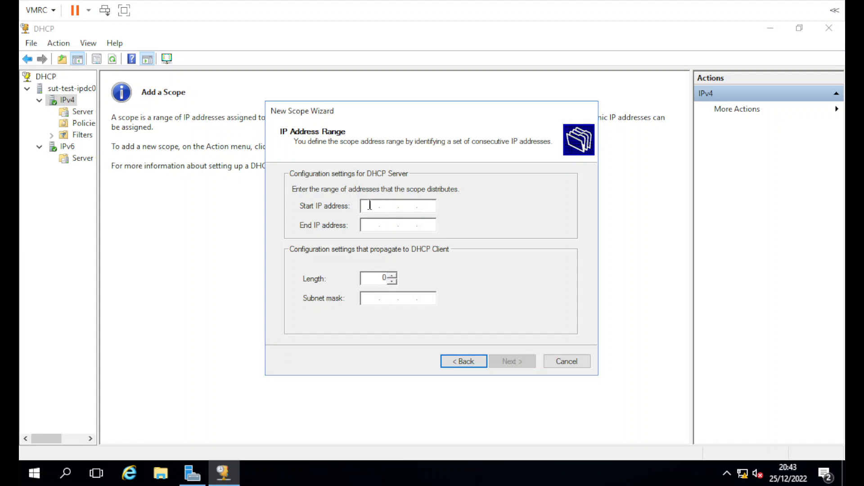
Step: Enter start address 172.28.100.25, end address 172.28.100.255 and subnet mask 255.255.255.0
{"action": "type", "text": "2.28.100.25"}
{"action": "key", "text": "Tab"}
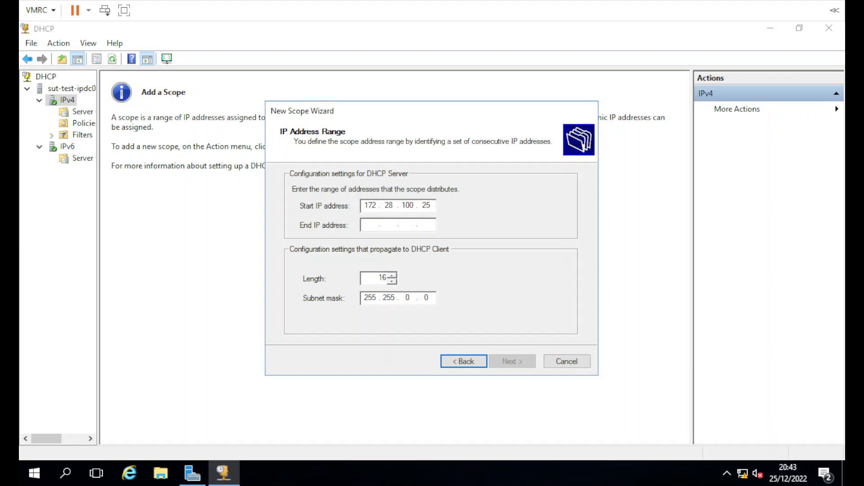
{"action": "type", "text": "172.28.100."}
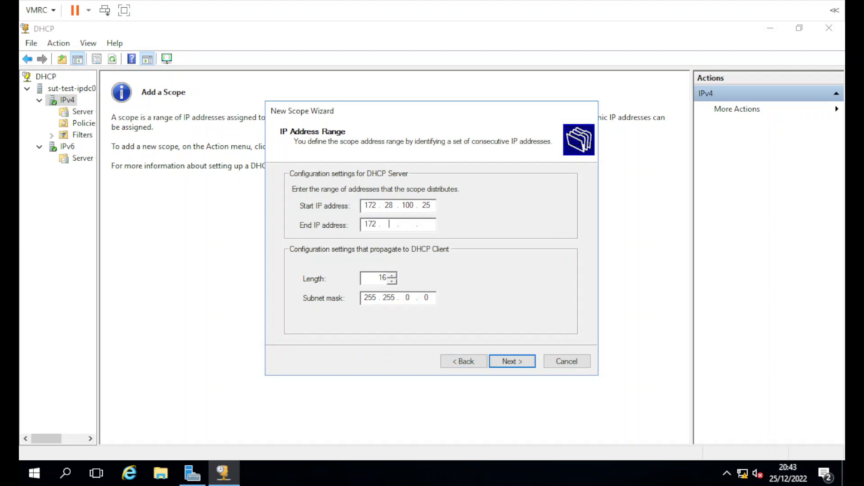
{"action": "type", "text": "254"}
{"action": "key", "text": "BackSpace"}
{"action": "type", "text": "5"}
{"action": "key", "text": "Tab"}
{"action": "key", "text": "Tab"}
{"action": "type", "text": "255255255"}
Step: Dismiss the invalid ending-address warning, fix the end address and advance to exclusions
{"action": "left_click", "coordinate": [506, 363]}
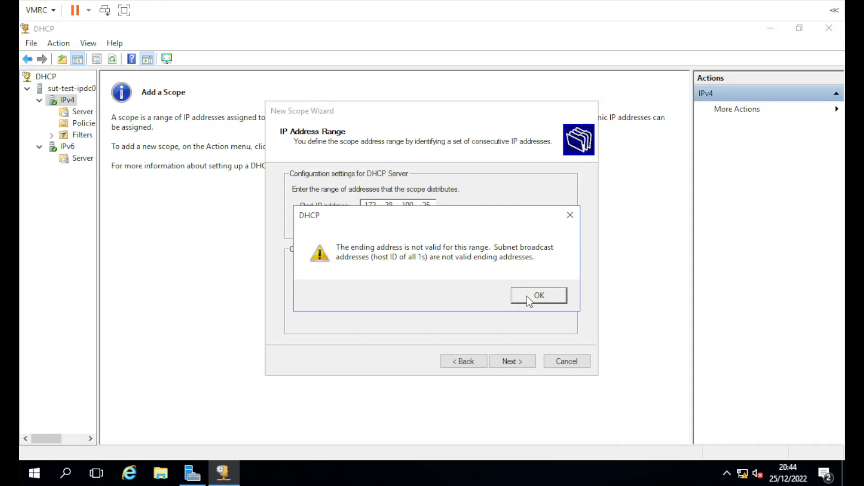
{"action": "left_click", "coordinate": [526, 295]}
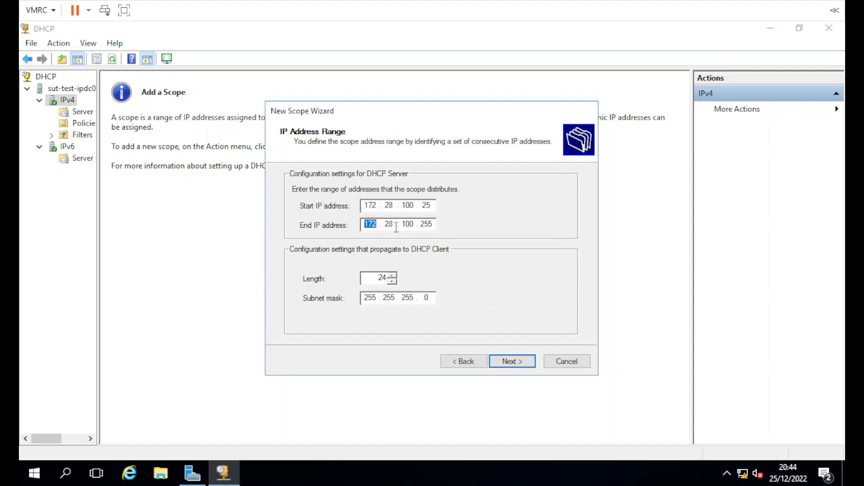
{"action": "left_click", "coordinate": [433, 225]}
{"action": "key", "text": "Return"}
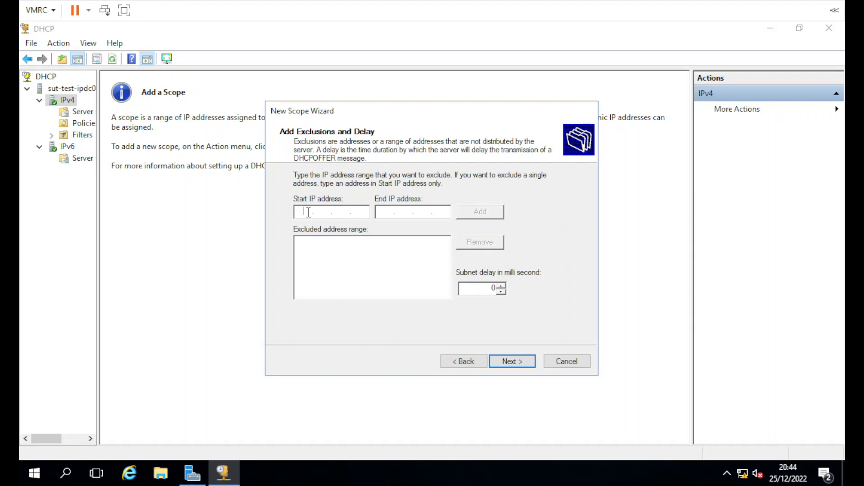
Step: Skip exclusions and the default gateway, keep the default lease, and configure DHCP options now
{"action": "key", "text": "Tab"}
{"action": "left_click", "coordinate": [496, 363]}
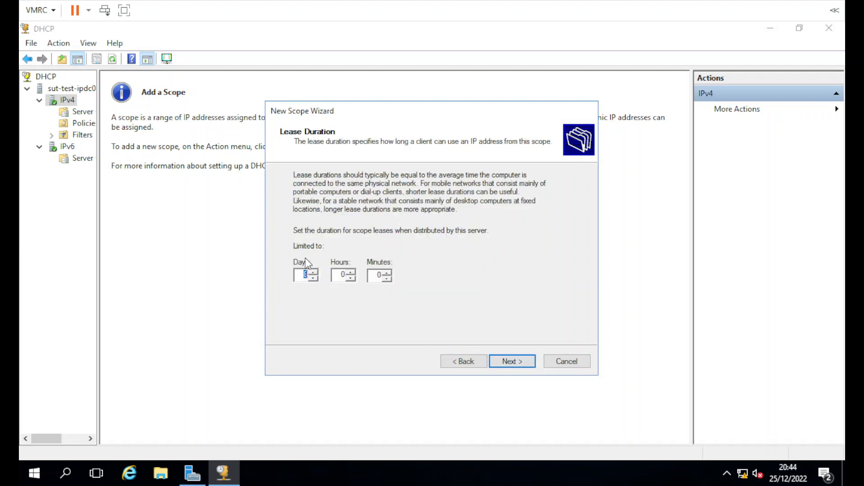
{"action": "left_click", "coordinate": [506, 361]}
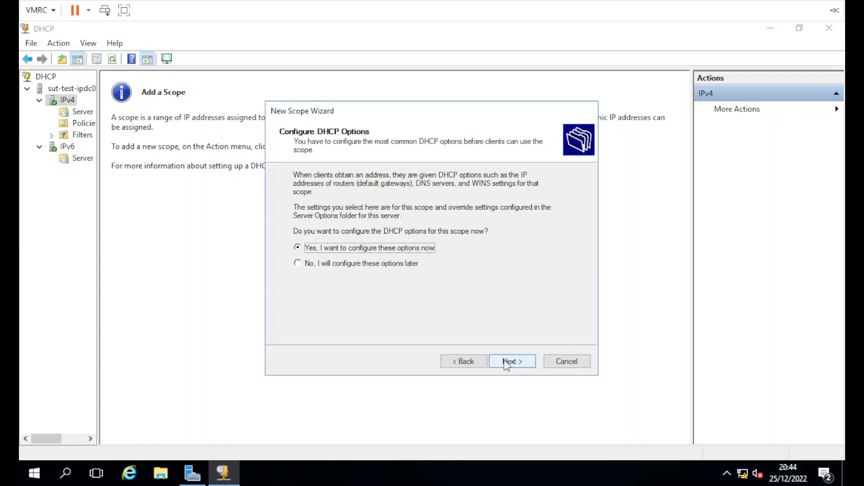
{"action": "left_click", "coordinate": [509, 360]}
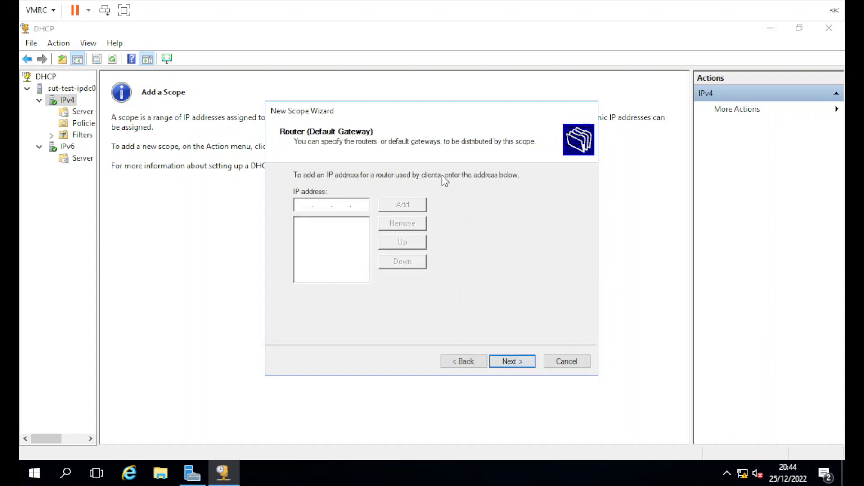
{"action": "left_click", "coordinate": [353, 207]}
{"action": "left_click", "coordinate": [309, 207]}
{"action": "left_click", "coordinate": [336, 207]}
{"action": "left_click", "coordinate": [304, 205]}
{"action": "left_click", "coordinate": [525, 364]}
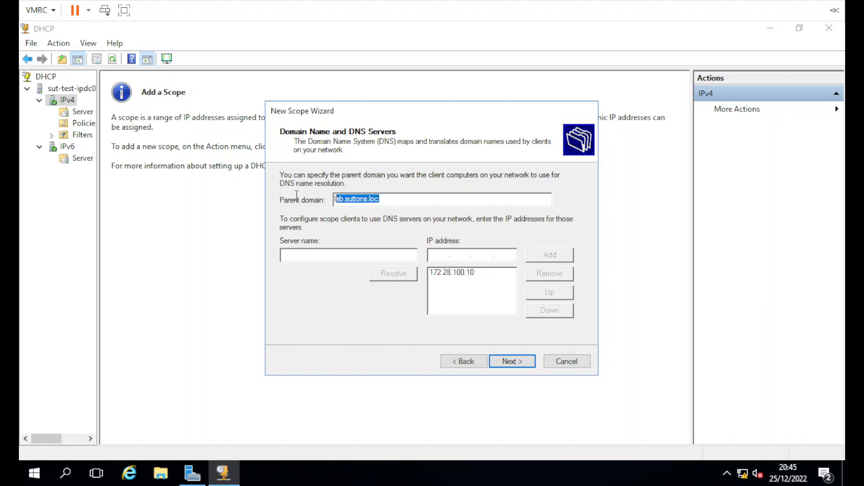
Step: Remove the existing 172.28.100.10 DNS entry and enter server name sut-test-ipdc01
{"action": "left_click", "coordinate": [366, 200]}
{"action": "left_click_drag", "start_coordinate": [393, 199], "coordinate": [301, 200]}
{"action": "left_click", "coordinate": [456, 272]}
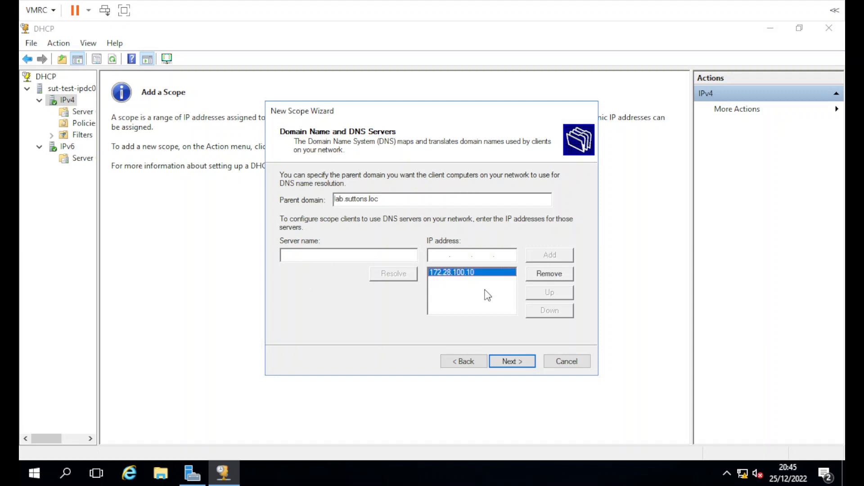
{"action": "left_click", "coordinate": [550, 276]}
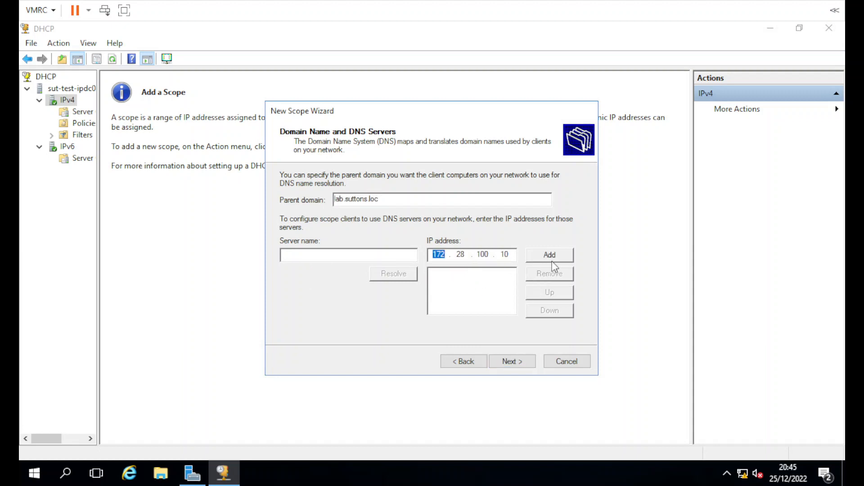
{"action": "left_click", "coordinate": [392, 257]}
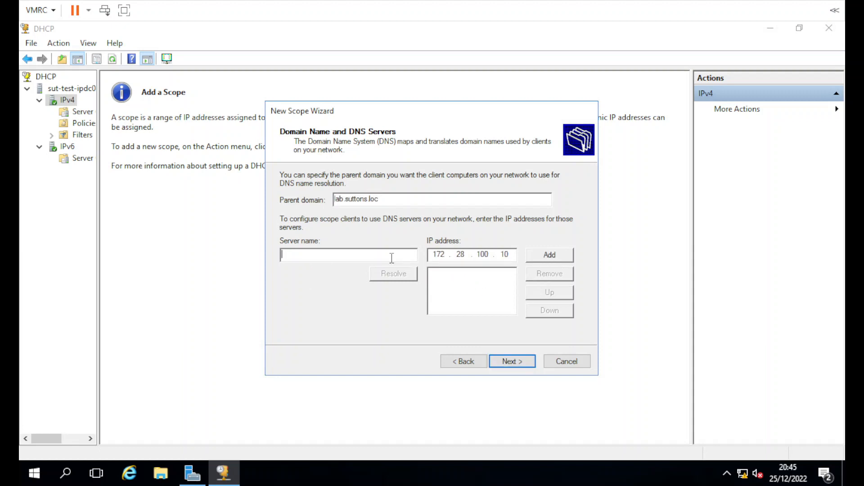
{"action": "type", "text": "sut-test-ipdc01"}
Step: Resolve sut-test-ipdc01 and add 172.28.100.10 to the DNS server list
{"action": "left_click", "coordinate": [401, 279]}
{"action": "left_click", "coordinate": [362, 256]}
{"action": "left_click", "coordinate": [509, 256]}
{"action": "key", "text": "BackSpace"}
{"action": "left_click", "coordinate": [404, 276]}
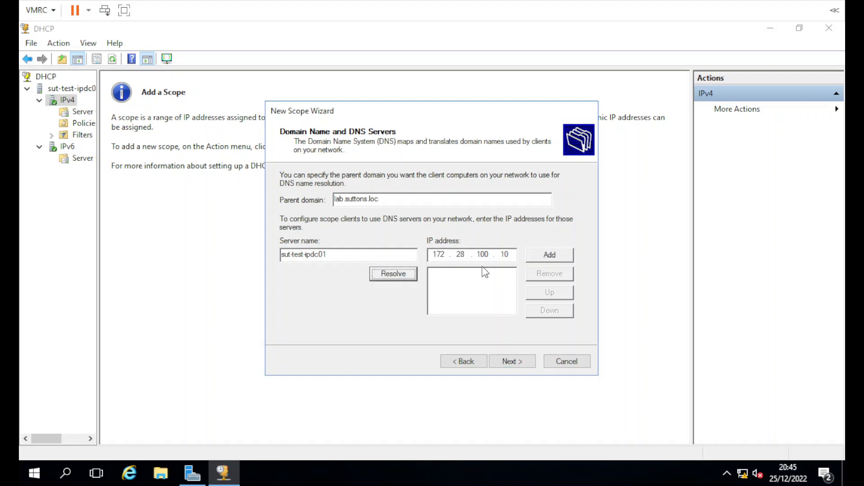
{"action": "left_click", "coordinate": [547, 255]}
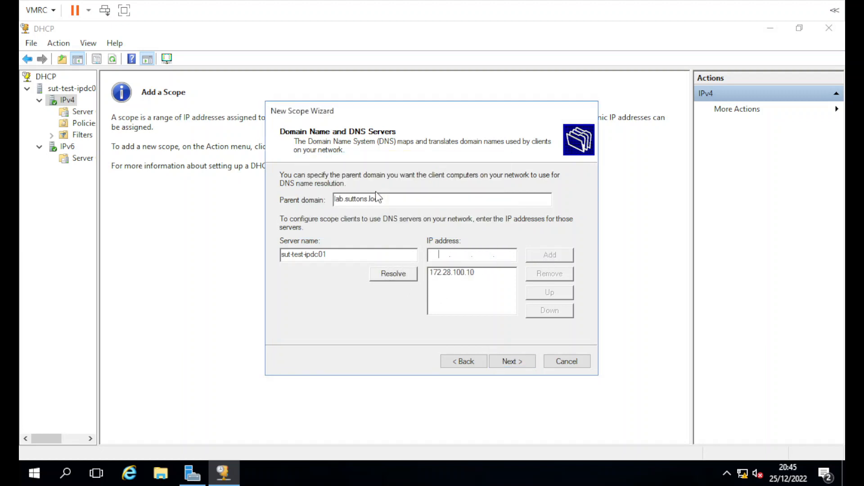
{"action": "left_click", "coordinate": [445, 284]}
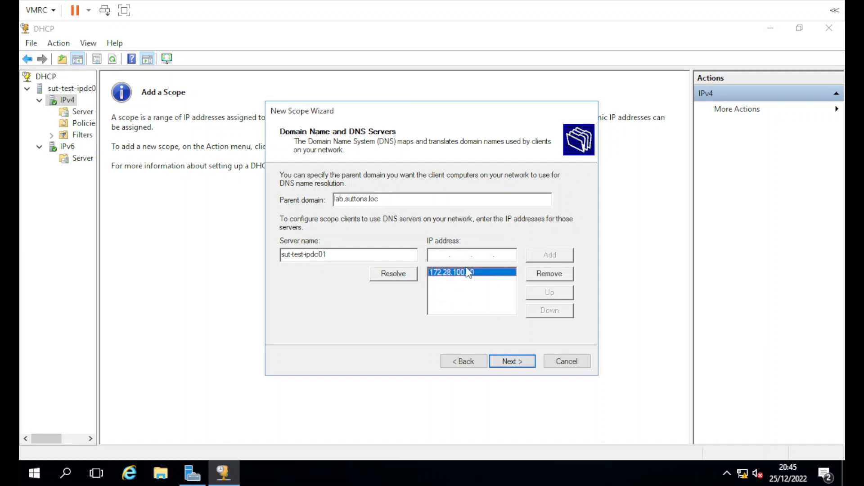
{"action": "left_click", "coordinate": [518, 362]}
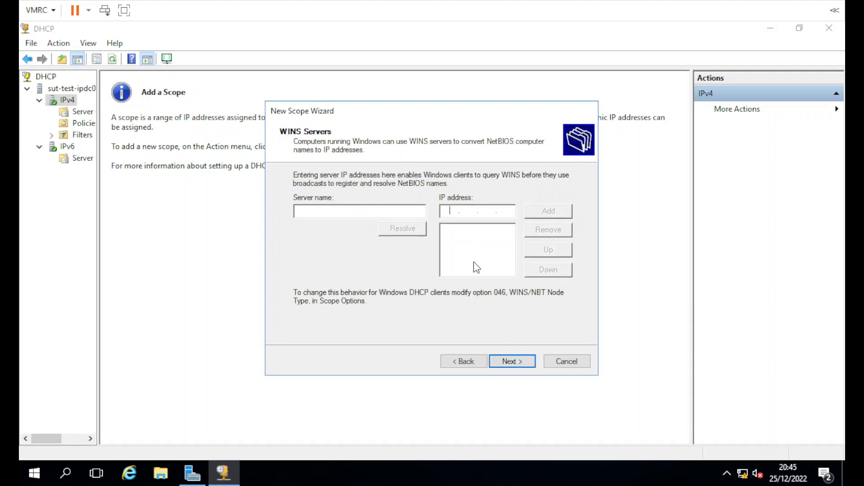
Step: Add sut-test-ipdc01, resolved to 172.28.100.10, as the WINS server
{"action": "left_click", "coordinate": [348, 212]}
{"action": "type", "text": "172.28"}
{"action": "key", "text": "BackSpace"}
{"action": "key", "text": "BackSpace"}
{"action": "key", "text": "BackSpace"}
{"action": "key", "text": "BackSpace"}
{"action": "key", "text": "BackSpace"}
{"action": "key", "text": "BackSpace"}
{"action": "type", "text": "sut-test-ipdc001"}
{"action": "key", "text": "BackSpace"}
{"action": "key", "text": "BackSpace"}
{"action": "key", "text": "BackSpace"}
{"action": "type", "text": "01"}
{"action": "left_click", "coordinate": [410, 228]}
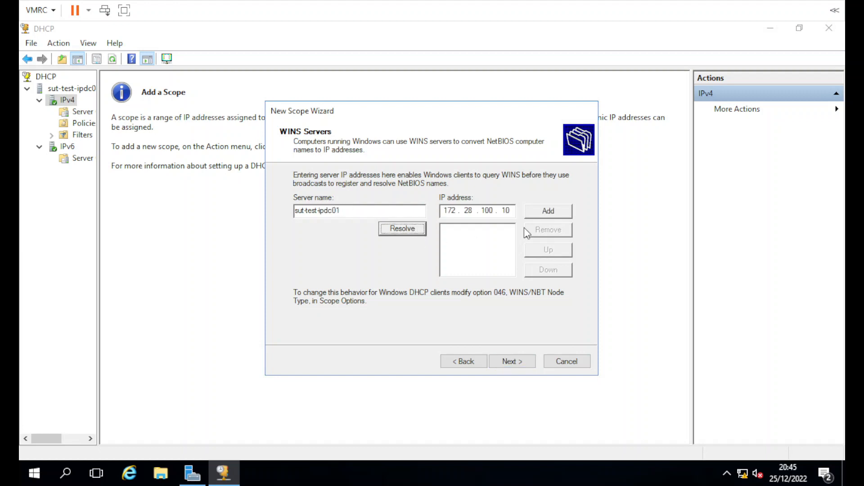
{"action": "left_click", "coordinate": [547, 211]}
Step: Activate the scope now, finish the wizard, and open Server Options and Lab Scope
{"action": "left_click", "coordinate": [521, 365]}
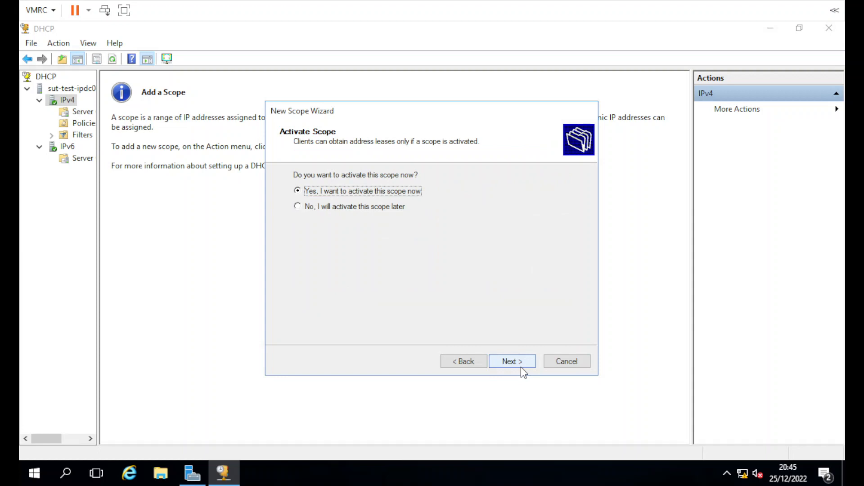
{"action": "left_click", "coordinate": [515, 361]}
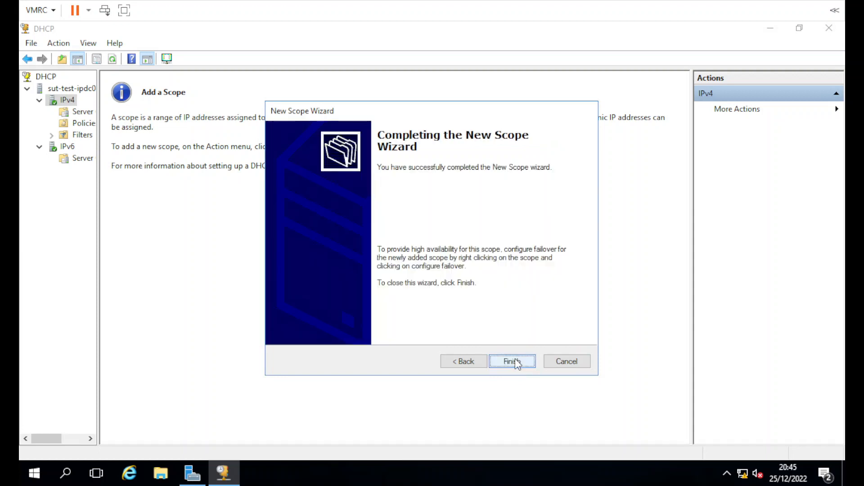
{"action": "left_click", "coordinate": [513, 362]}
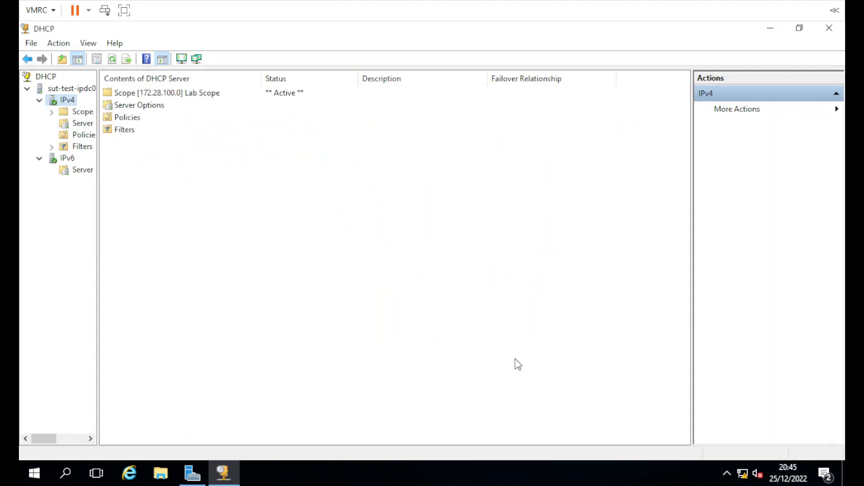
{"action": "double_click", "coordinate": [148, 108]}
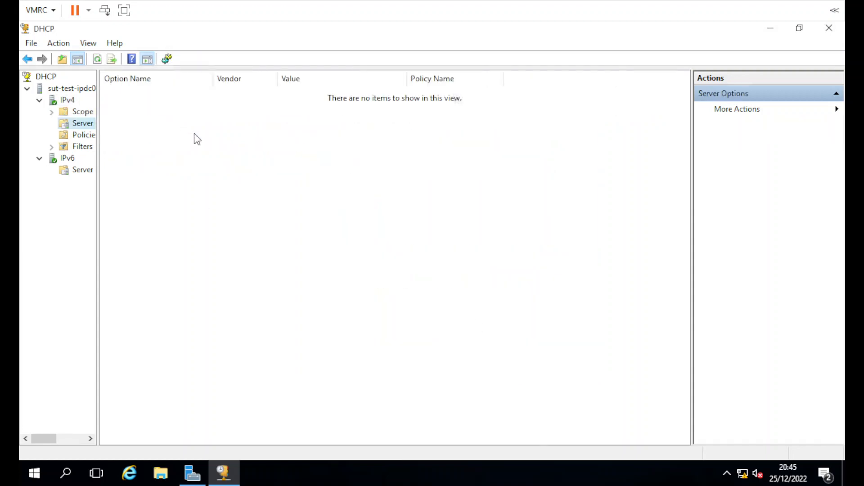
{"action": "double_click", "coordinate": [76, 111]}
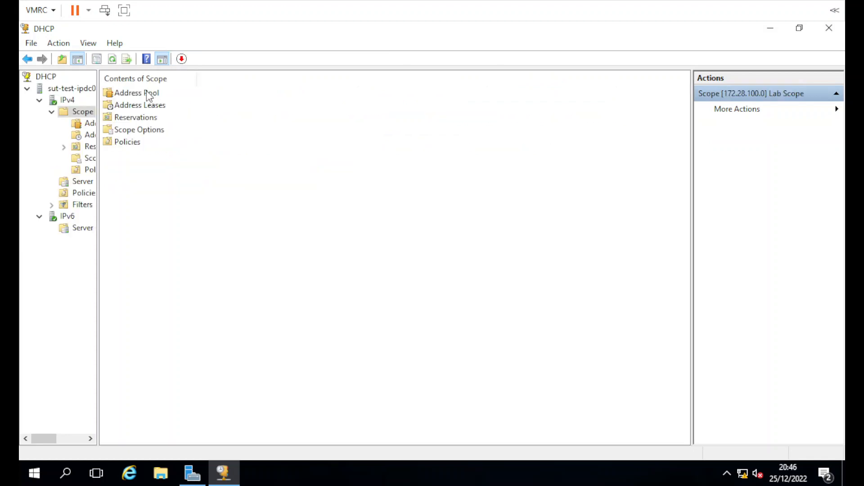
Step: Open the Lab Scope's address pool showing 172.28.100.25–172.28.100.254
{"action": "double_click", "coordinate": [150, 93]}
{"action": "left_click", "coordinate": [142, 93]}
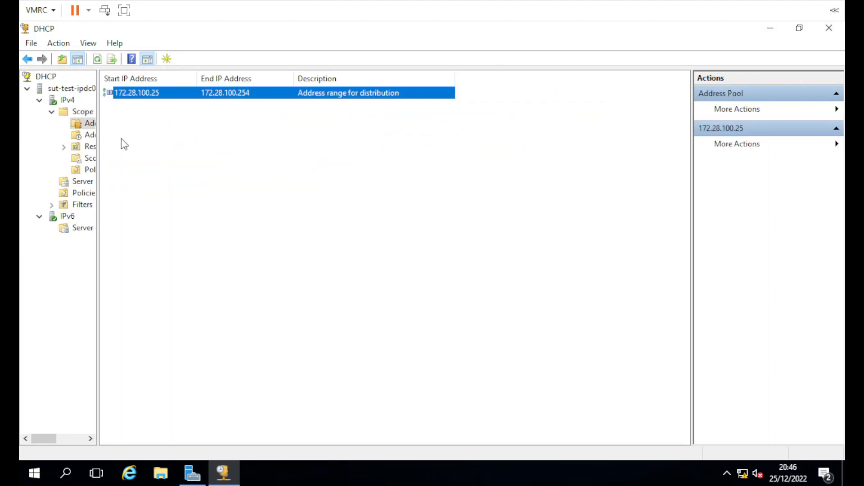
{"action": "left_click_drag", "start_coordinate": [98, 143], "coordinate": [201, 141]}
Step: Restart the DHCP server service and close the DHCP console
{"action": "right_click", "coordinate": [74, 88]}
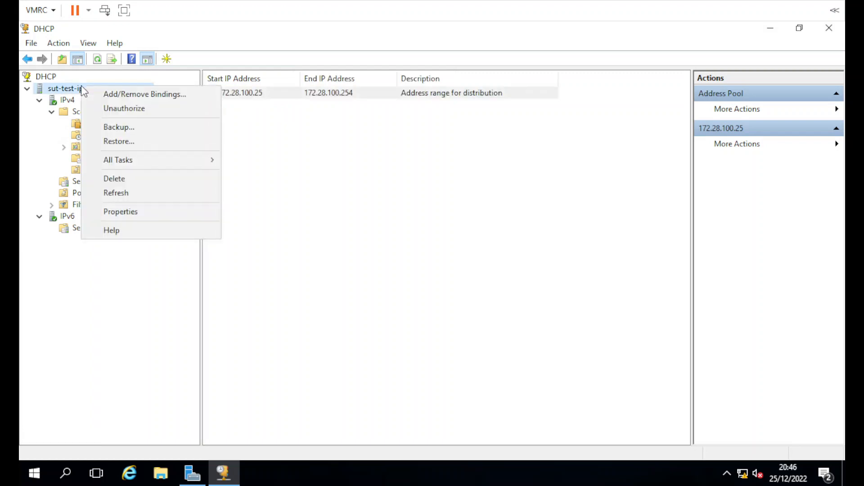
{"action": "left_click", "coordinate": [73, 89]}
{"action": "right_click", "coordinate": [74, 88]}
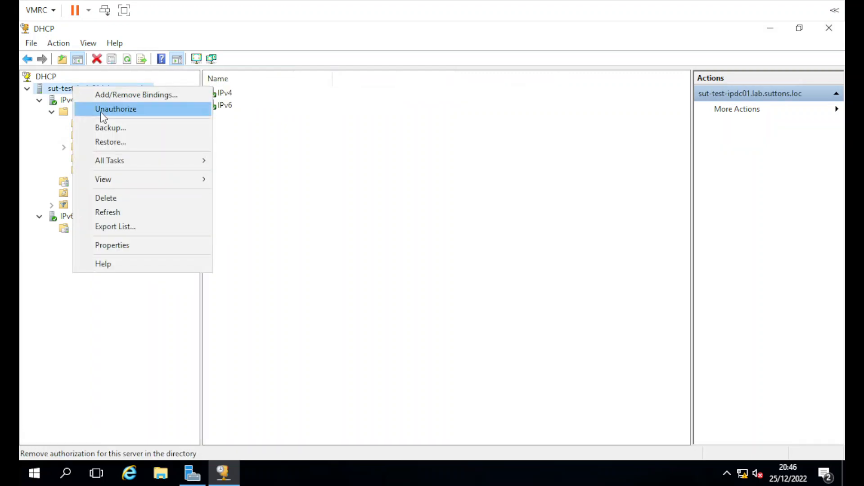
{"action": "mouse_move", "coordinate": [115, 166]}
{"action": "left_click", "coordinate": [245, 175]}
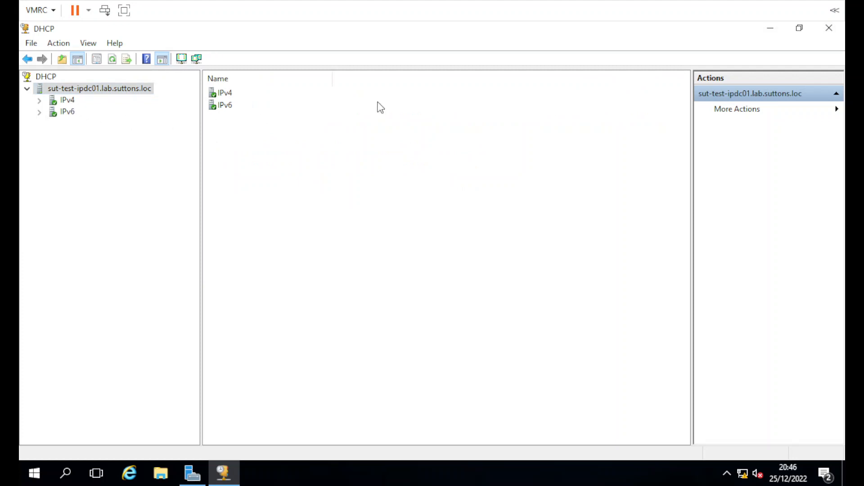
{"action": "left_click", "coordinate": [828, 29]}
Step: Open DNS Manager and show the records of the lab.suttons.loc forward lookup zone
{"action": "left_click", "coordinate": [751, 57]}
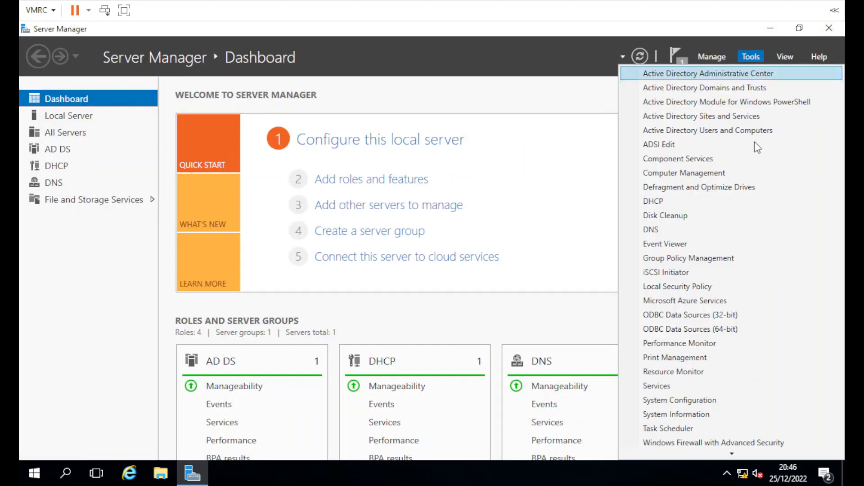
{"action": "left_click", "coordinate": [651, 229]}
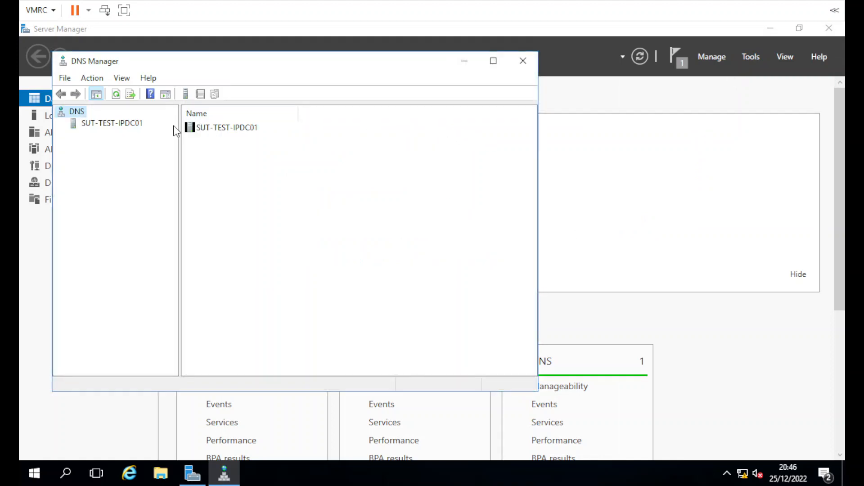
{"action": "double_click", "coordinate": [247, 129]}
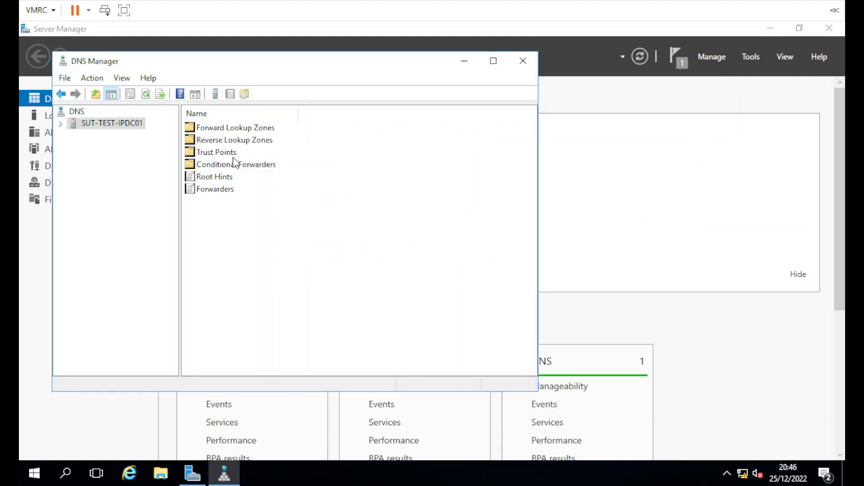
{"action": "double_click", "coordinate": [248, 129]}
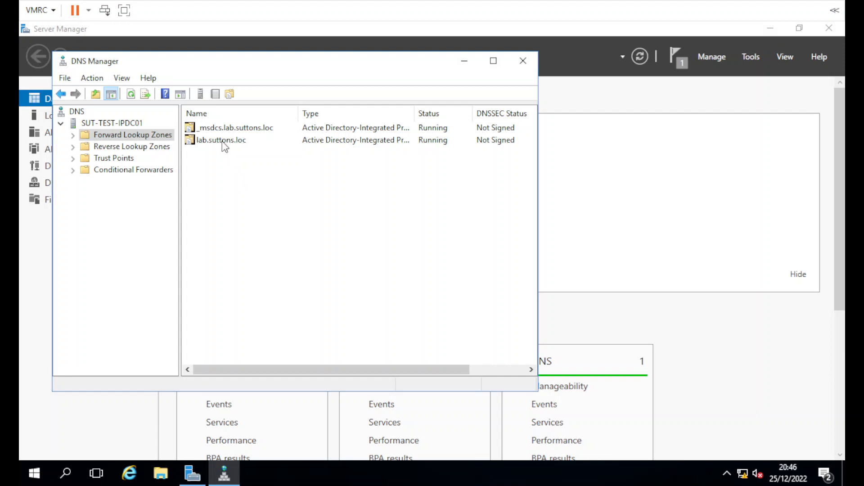
{"action": "double_click", "coordinate": [225, 140]}
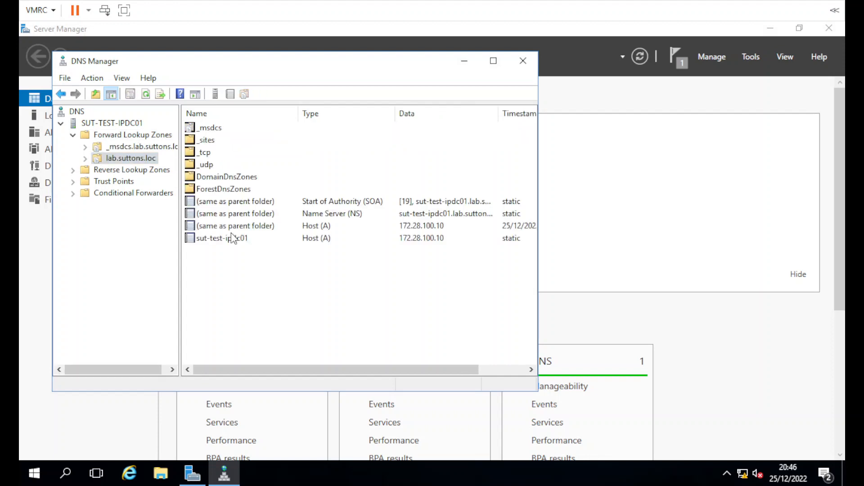
Step: Add host record dnstest pointing to 172.28.100.10
{"action": "right_click", "coordinate": [229, 279]}
{"action": "mouse_move", "coordinate": [269, 334]}
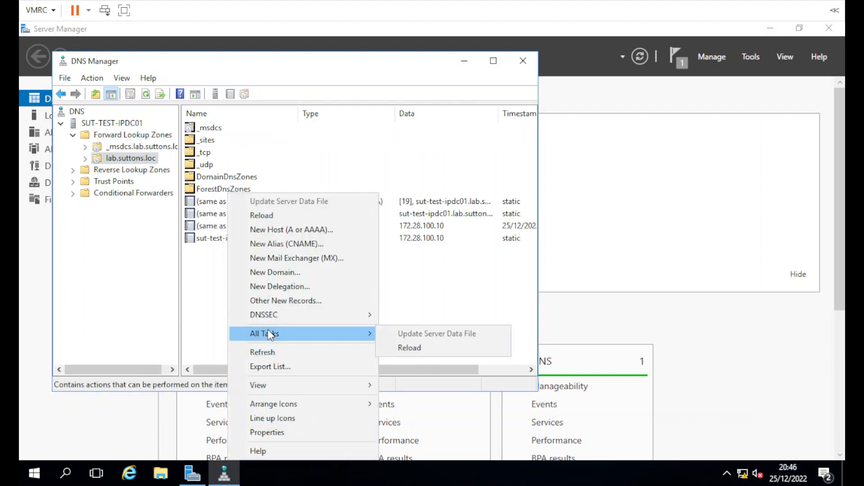
{"action": "left_click", "coordinate": [273, 230]}
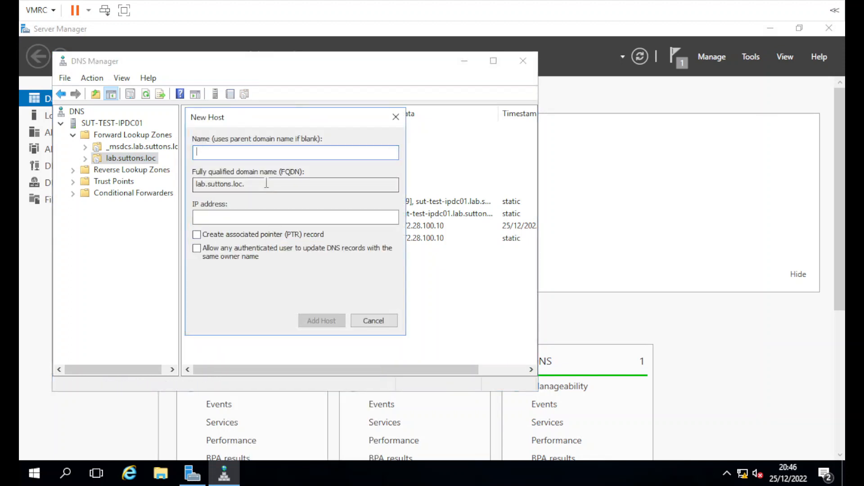
{"action": "type", "text": "dnstest"}
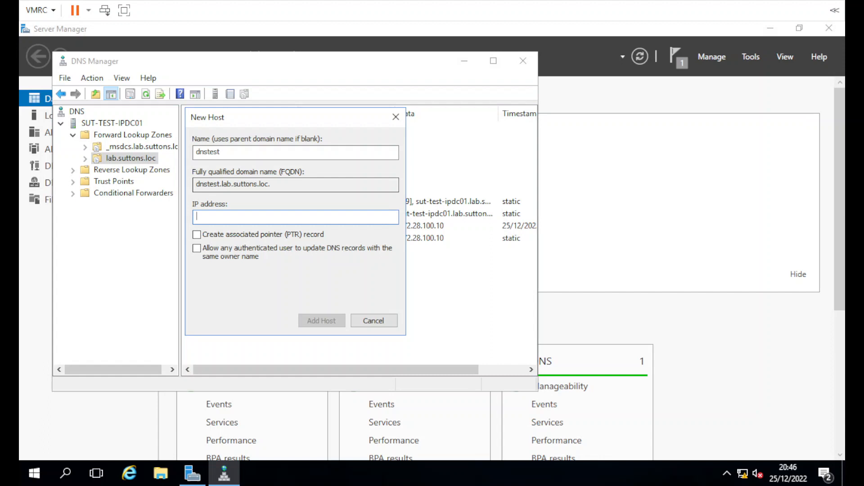
{"action": "type", "text": "172.28.100.10"}
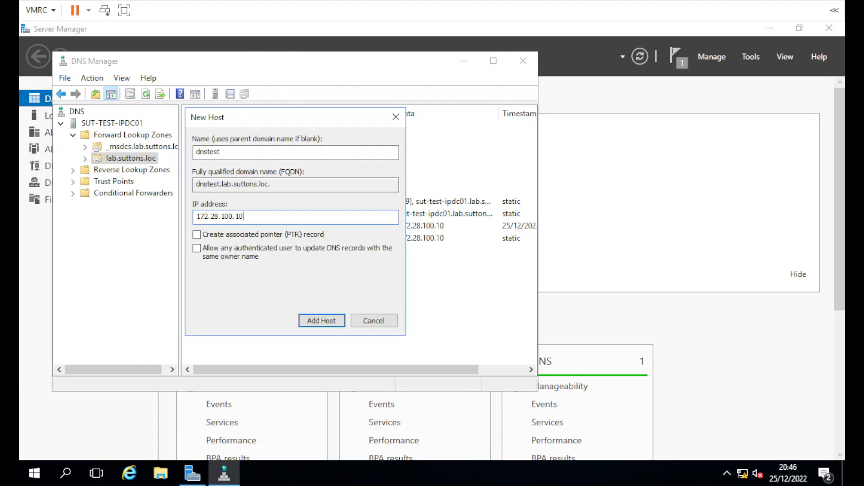
{"action": "left_click", "coordinate": [322, 321]}
{"action": "left_click", "coordinate": [540, 298]}
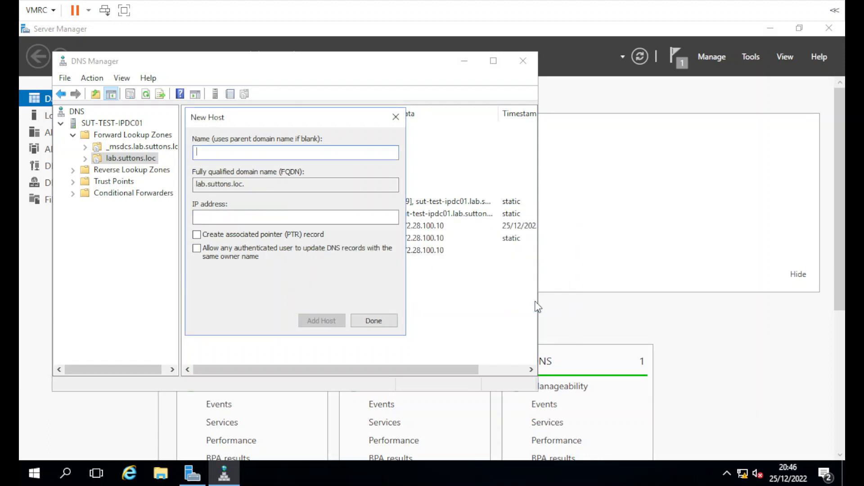
{"action": "left_click", "coordinate": [356, 319]}
Step: Select the new dnstest record, then close DNS Manager
{"action": "left_click", "coordinate": [216, 251]}
{"action": "left_click", "coordinate": [235, 260]}
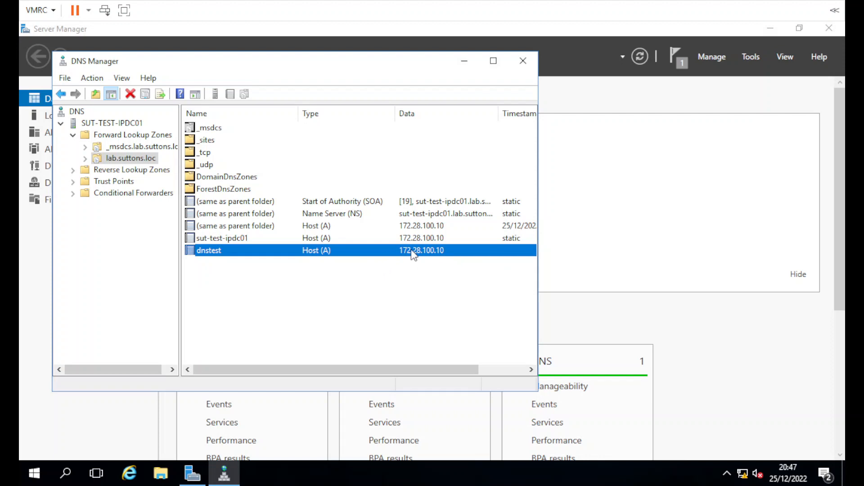
{"action": "left_click", "coordinate": [385, 302]}
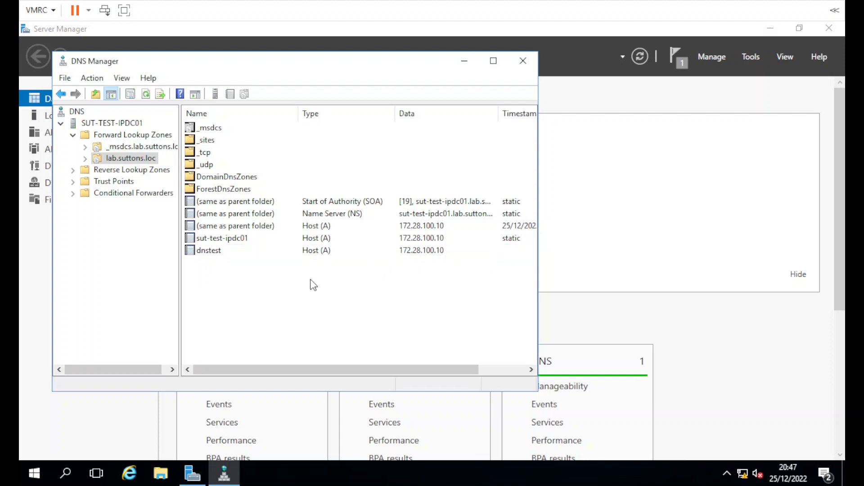
{"action": "left_click", "coordinate": [522, 61]}
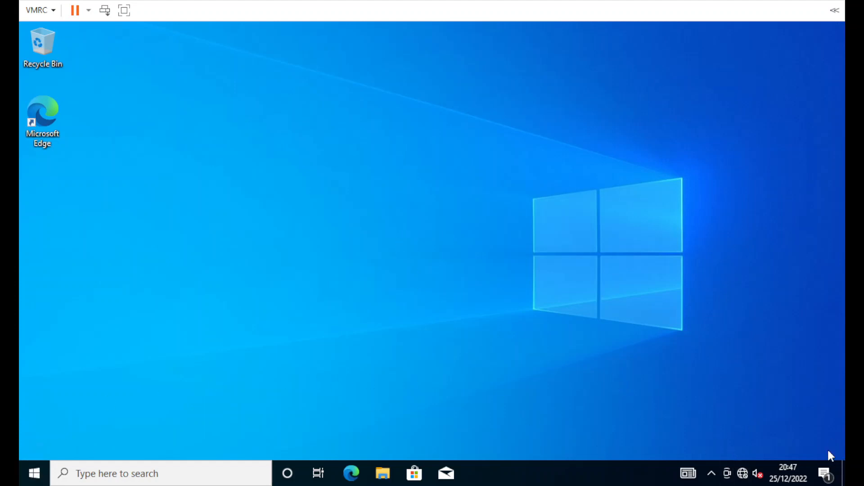
Step: Launch a Command Prompt through Win+X Run with cmd
{"action": "right_click", "coordinate": [42, 477]}
{"action": "left_click", "coordinate": [67, 415]}
{"action": "type", "text": "cmd"}
{"action": "key", "text": "Return"}
Step: Run ipconfig /release and /renew, allow network discovery, and highlight 172.28.100.25
{"action": "type", "text": "ipconfig /release"}
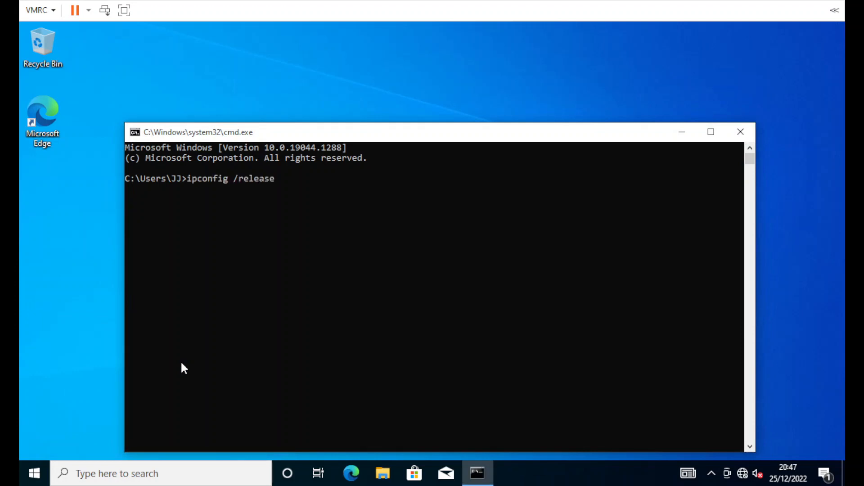
{"action": "key", "text": "Return"}
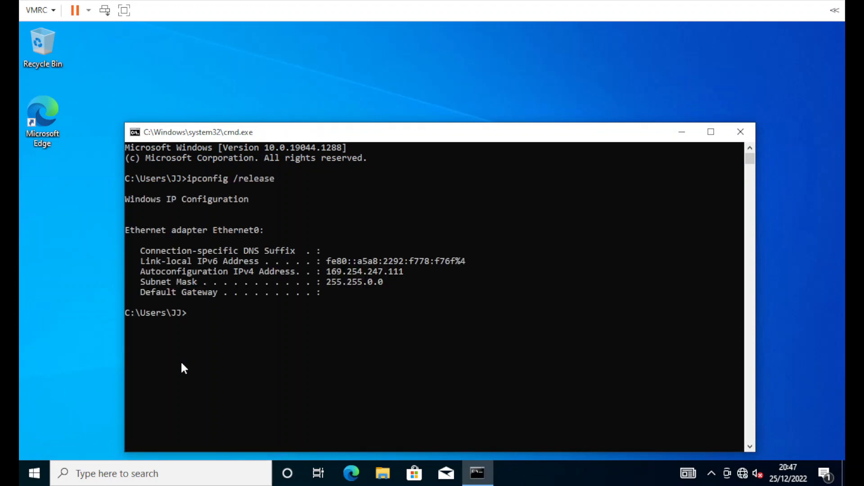
{"action": "type", "text": "ipconfig /renew"}
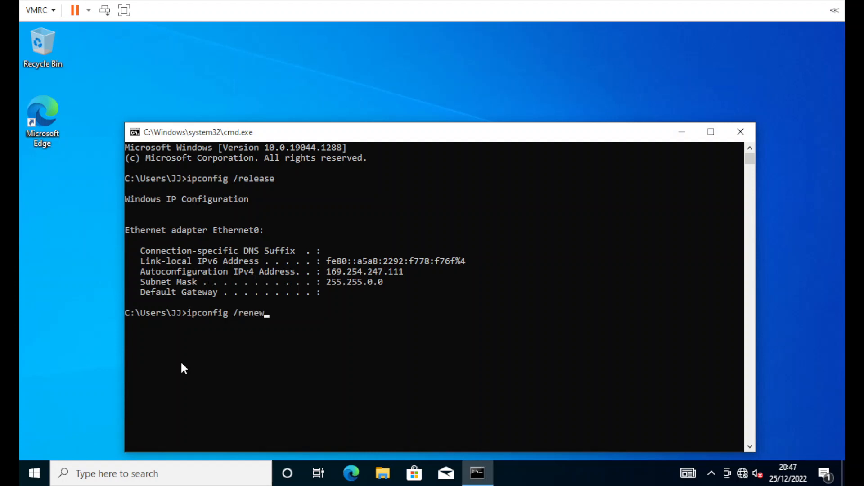
{"action": "key", "text": "Return"}
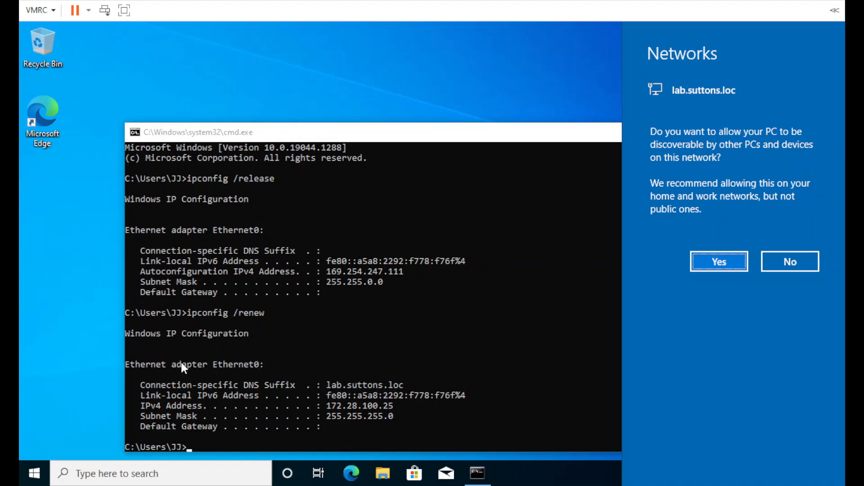
{"action": "left_click", "coordinate": [715, 261]}
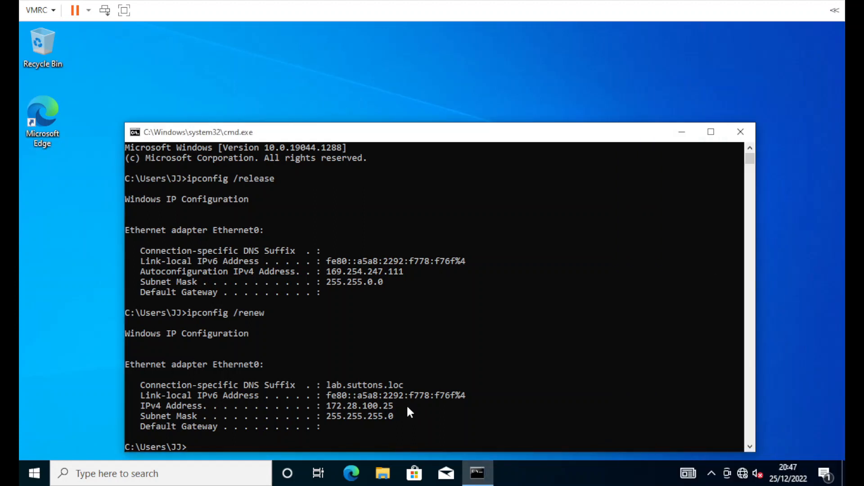
{"action": "left_click_drag", "start_coordinate": [393, 405], "coordinate": [326, 407]}
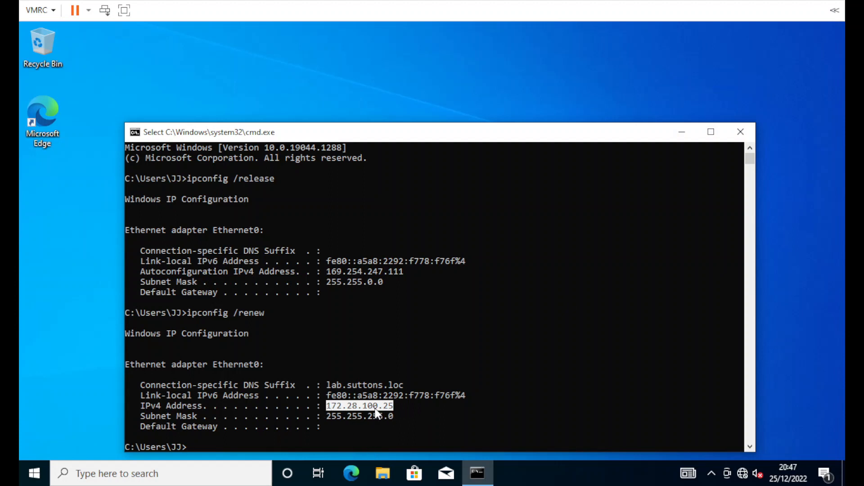
{"action": "left_click_drag", "start_coordinate": [301, 136], "coordinate": [292, 102]}
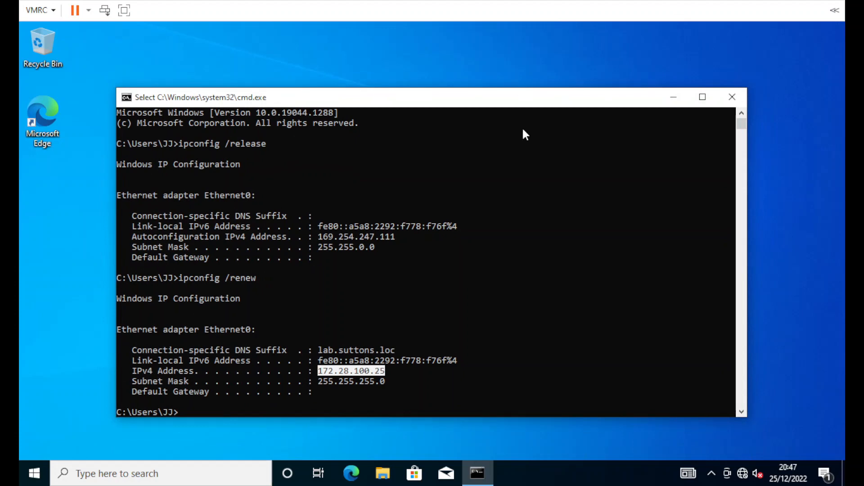
Step: Run ipconfig /all, highlight the WINS and DNS server 172.28.100.10, then close the window
{"action": "type", "text": "ipconfig /all"}
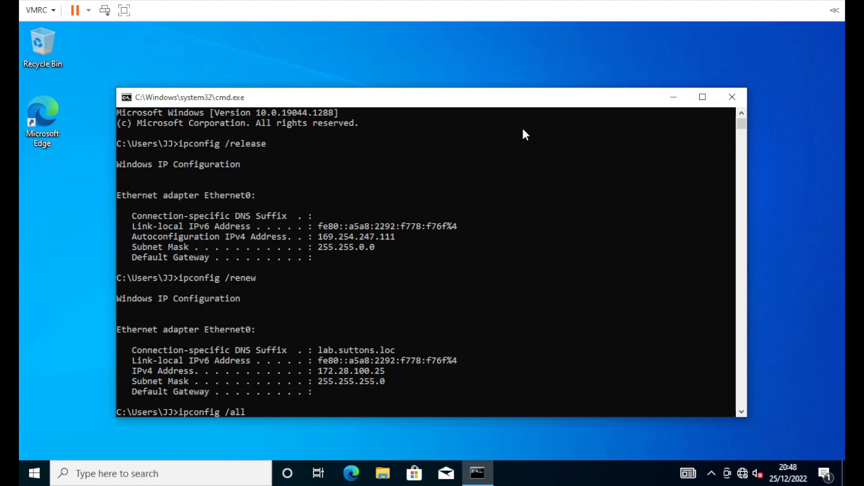
{"action": "key", "text": "Return"}
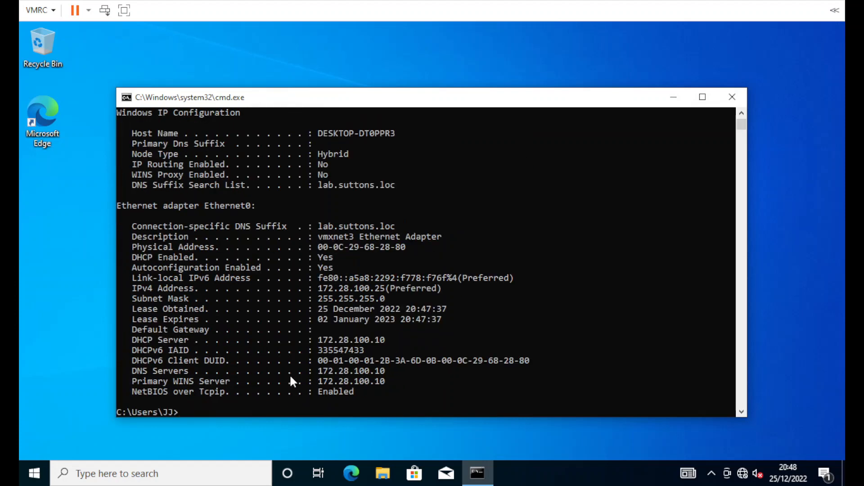
{"action": "left_click_drag", "start_coordinate": [385, 382], "coordinate": [325, 382]}
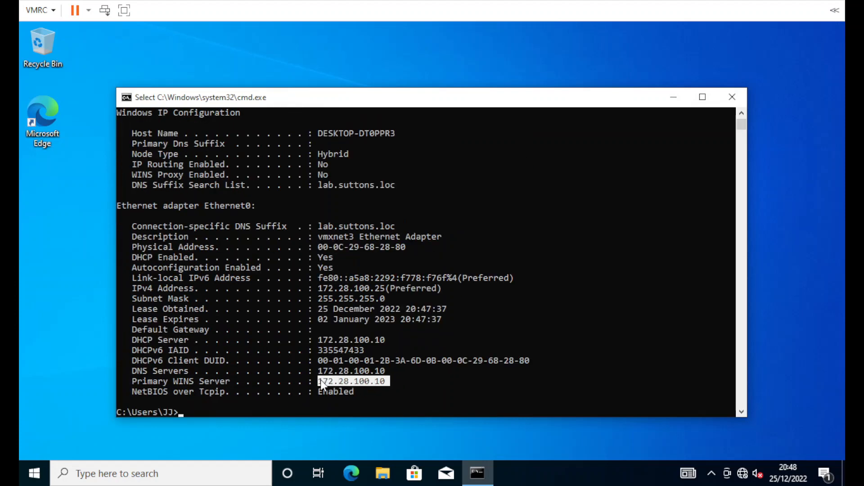
{"action": "left_click_drag", "start_coordinate": [386, 371], "coordinate": [323, 376]}
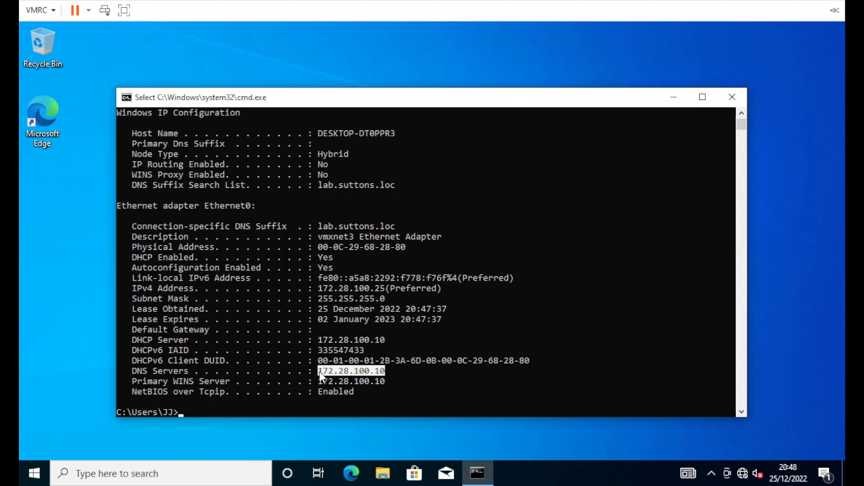
{"action": "left_click", "coordinate": [727, 102]}
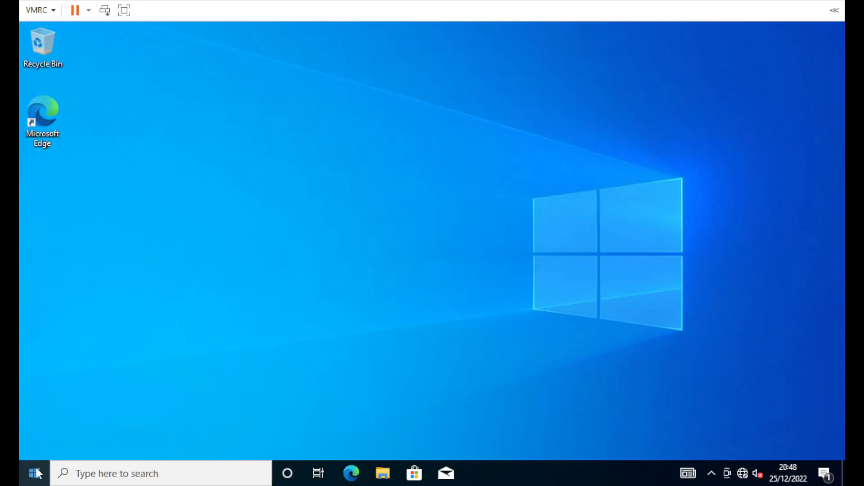
Step: Open System Properties' Computer Name tab from This PC and start a name change
{"action": "left_click", "coordinate": [383, 475]}
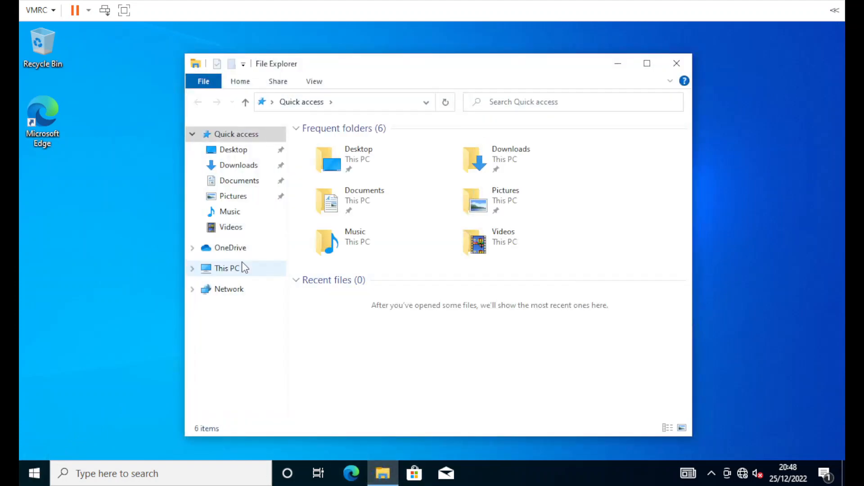
{"action": "right_click", "coordinate": [242, 265]}
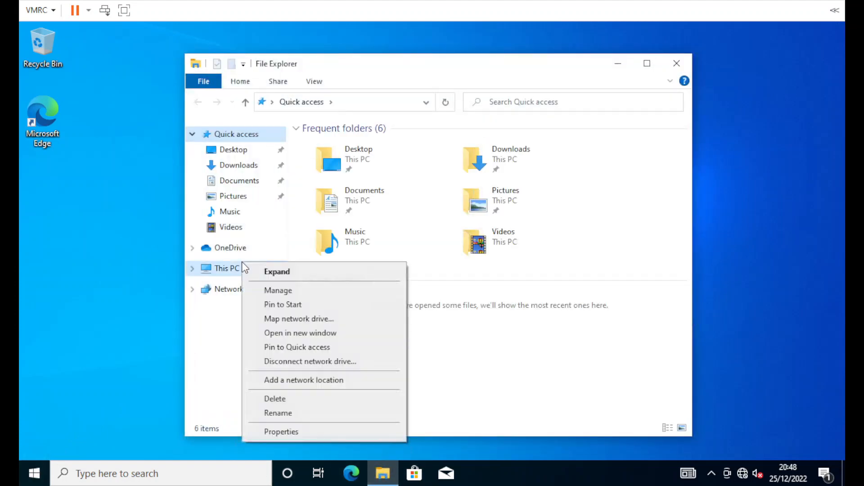
{"action": "left_click", "coordinate": [278, 430]}
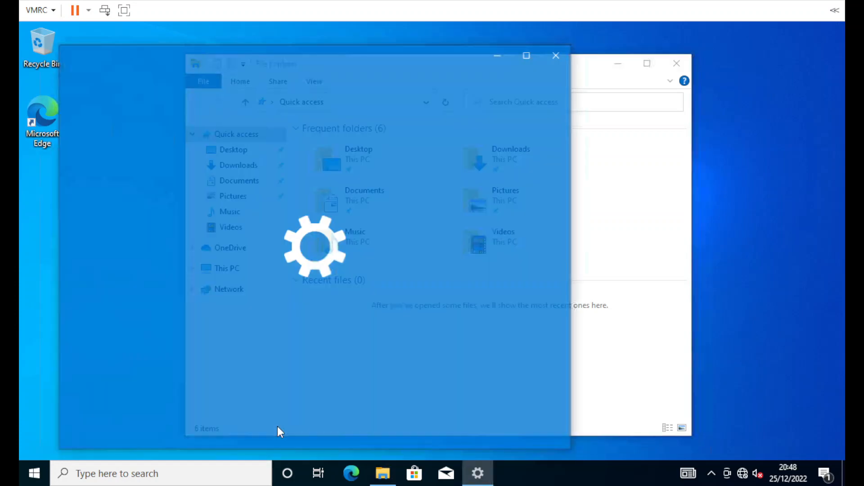
{"action": "scroll", "coordinate": [397, 335], "scroll_direction": "down", "scroll_amount": 10}
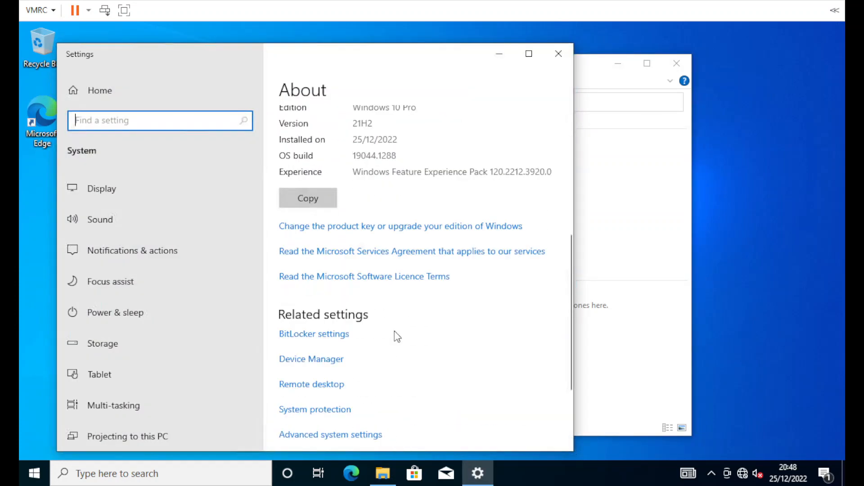
{"action": "left_click", "coordinate": [324, 343]}
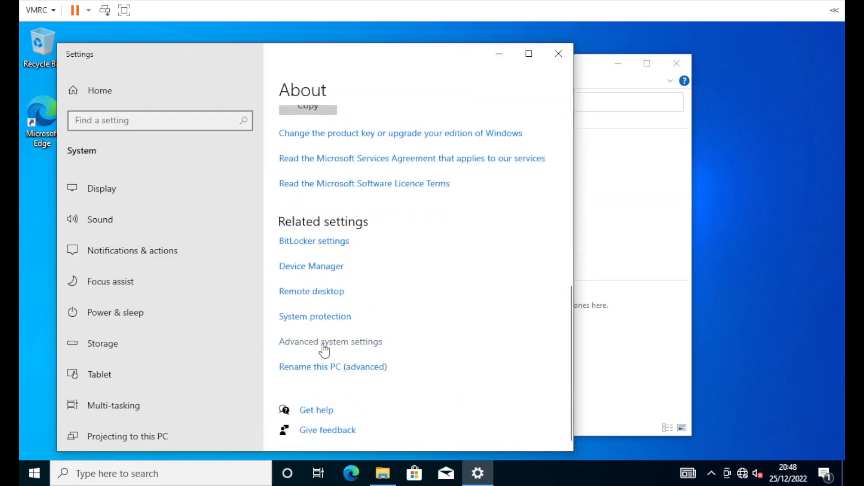
{"action": "left_click", "coordinate": [90, 87]}
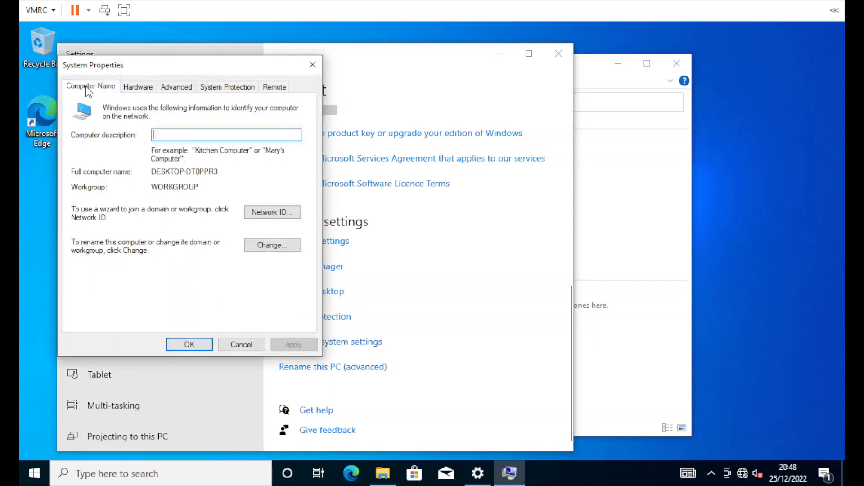
{"action": "left_click", "coordinate": [264, 246]}
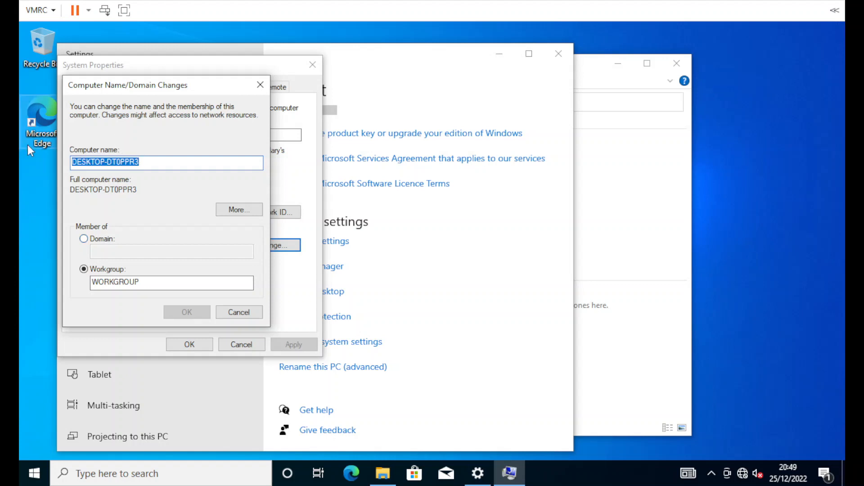
Step: Rename the computer SUT-TEST-OS1 and set domain membership to lab.suttons.loc
{"action": "type", "text": "SU"}
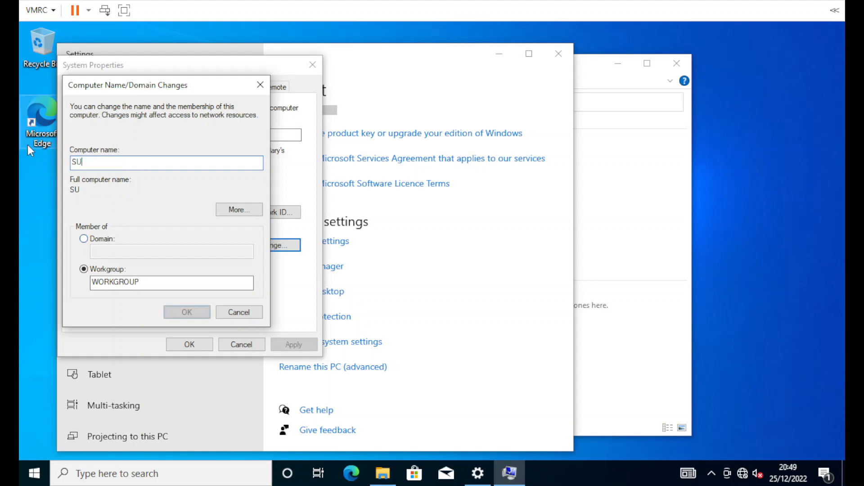
{"action": "type", "text": "T-TEST"}
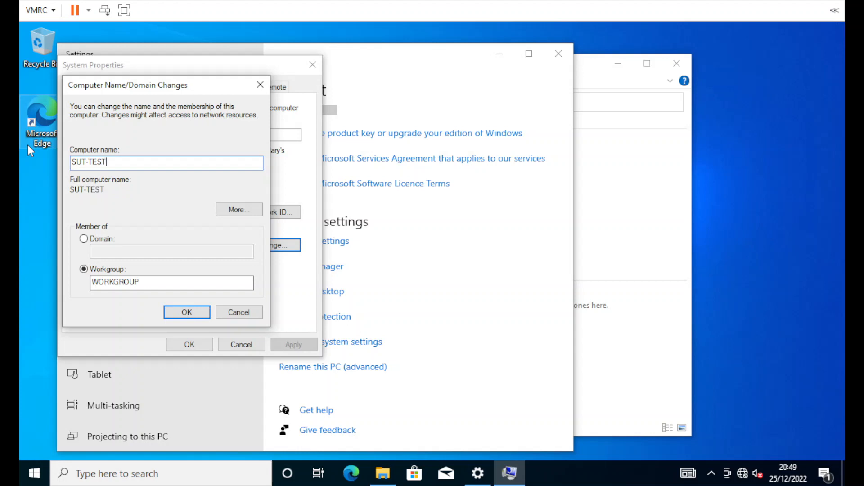
{"action": "type", "text": "-OS1"}
{"action": "key", "text": "Tab"}
{"action": "key", "text": "Tab"}
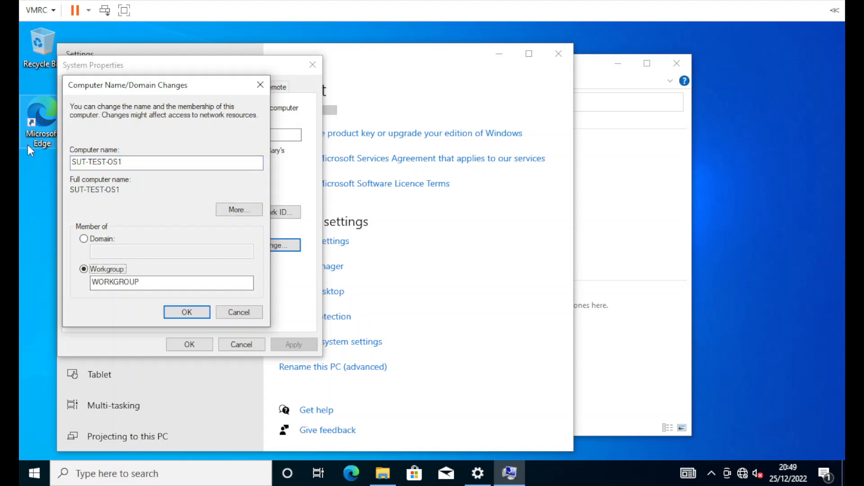
{"action": "left_click", "coordinate": [107, 239]}
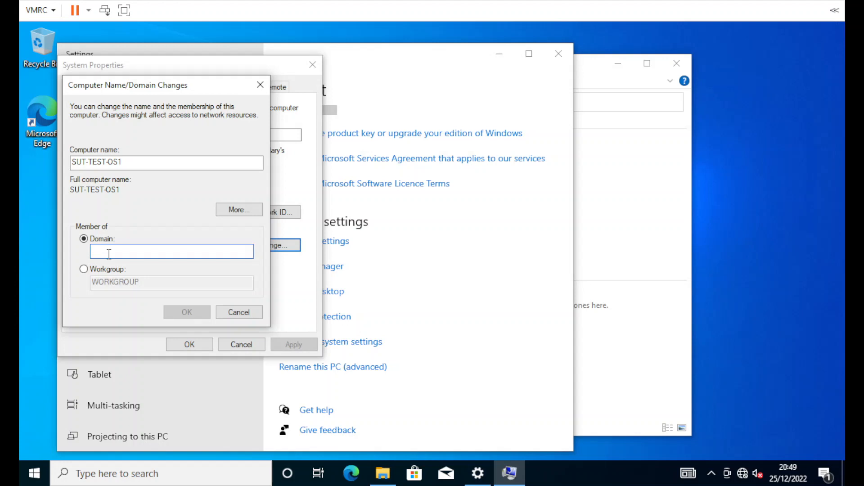
{"action": "type", "text": "lab.solutions.loc"}
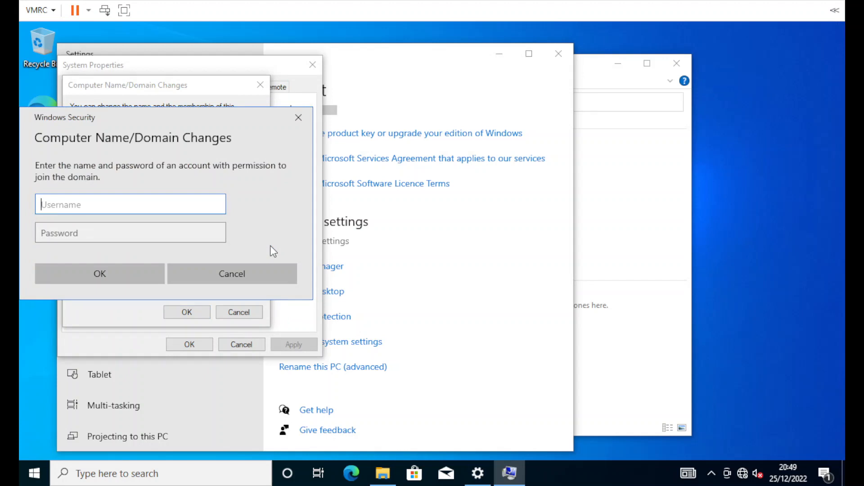
Step: Enter the domain Administrator username and password to join the domain
{"action": "type", "text": "Administrator"}
{"action": "key", "text": "Tab"}
{"action": "type", "text": "•••"}
{"action": "key", "text": "BackSpace"}
{"action": "key", "text": "BackSpace"}
{"action": "key", "text": "BackSpace"}
{"action": "type", "text": "•••••••••••"}
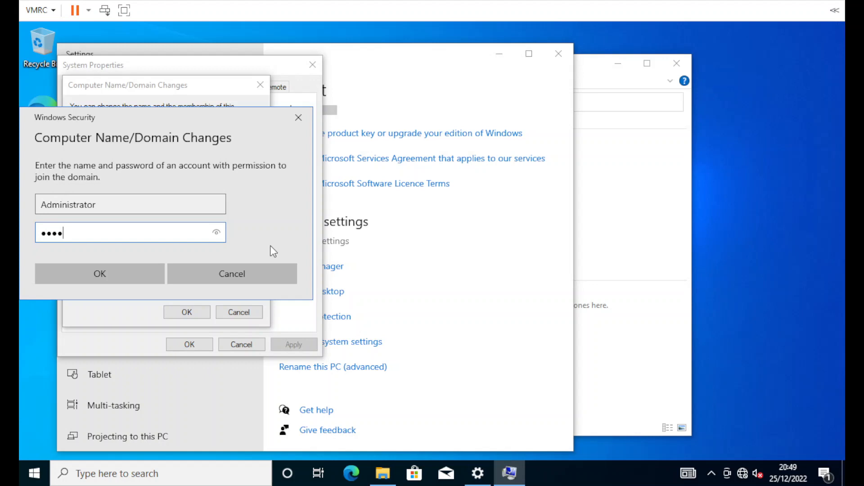
{"action": "key", "text": "Return"}
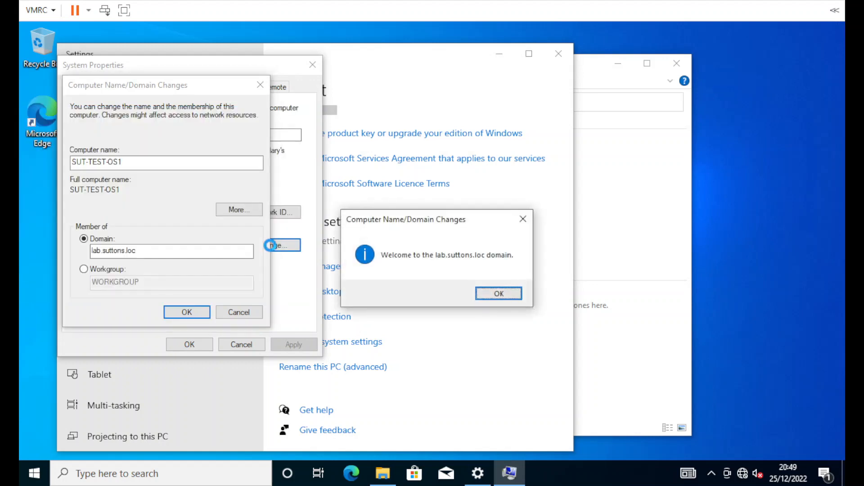
Step: Acknowledge the welcome and restart notices, close System Properties, and restart now
{"action": "left_click", "coordinate": [490, 296]}
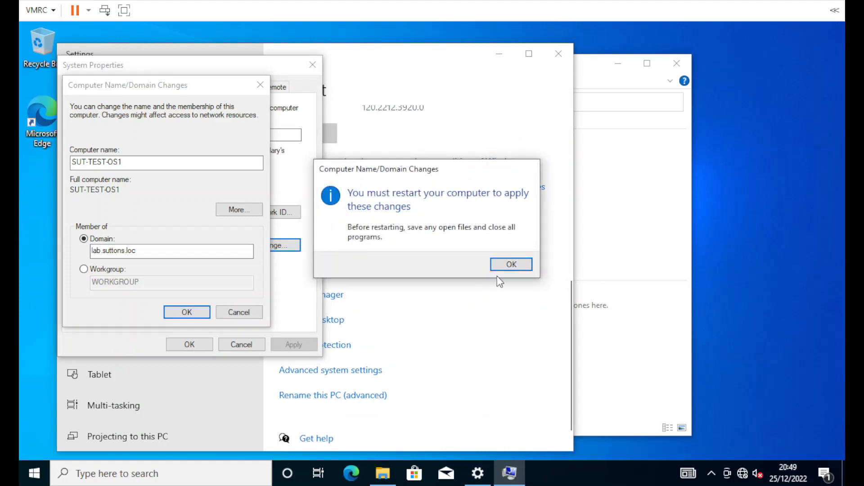
{"action": "left_click", "coordinate": [513, 263]}
{"action": "left_click", "coordinate": [183, 342]}
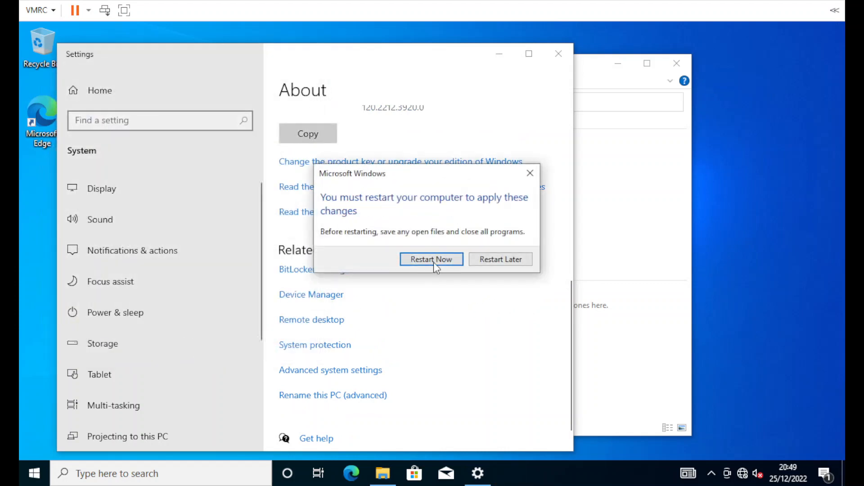
{"action": "left_click", "coordinate": [448, 261]}
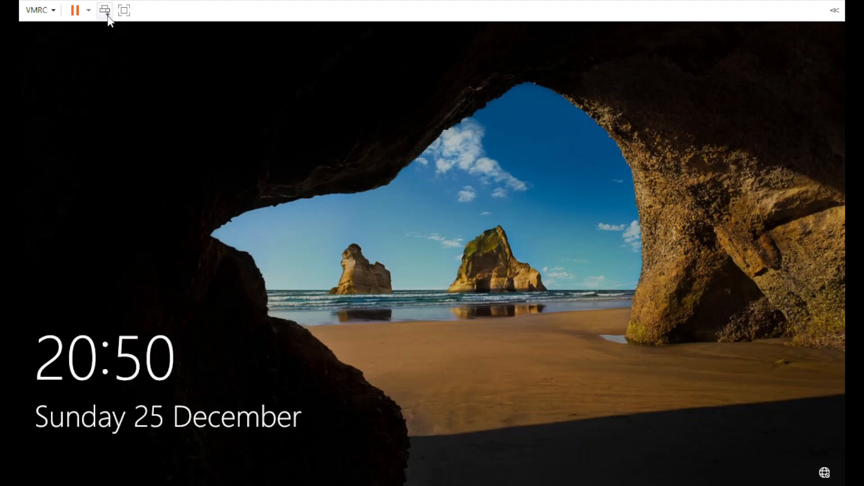
Step: Choose Other user and enter lab.suttons.loc\Administrator as the sign-in username
{"action": "left_click", "coordinate": [108, 16]}
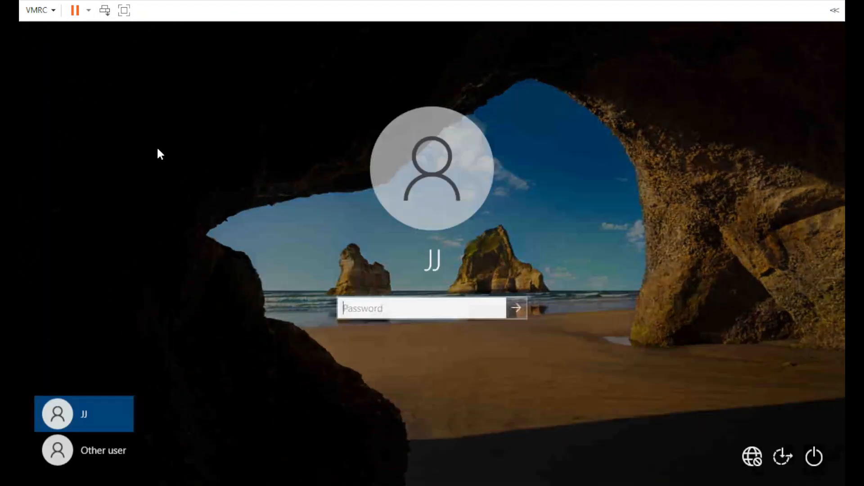
{"action": "left_click", "coordinate": [102, 445]}
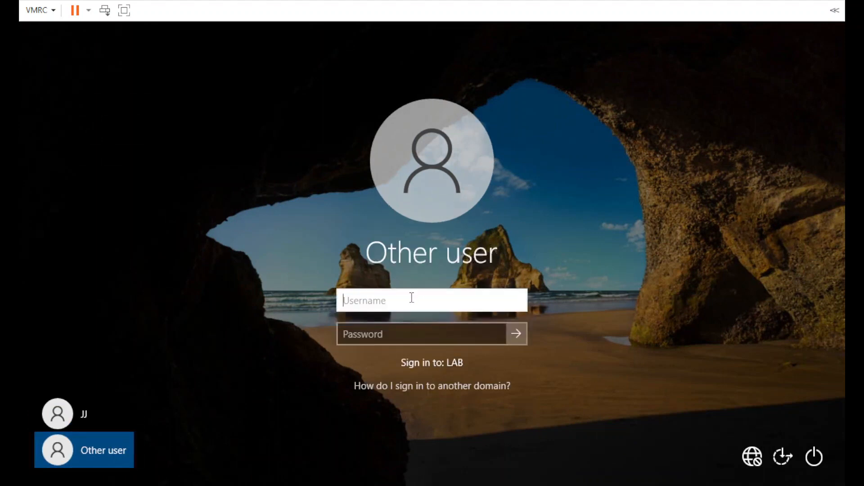
{"action": "type", "text": "Administrator"}
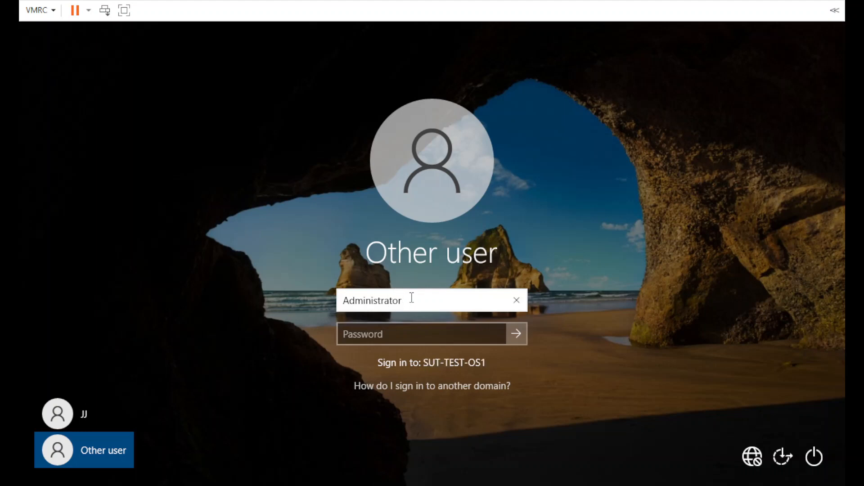
{"action": "key", "text": "Left"}
{"action": "key", "text": "Left"}
{"action": "key", "text": "Left"}
{"action": "key", "text": "Left"}
{"action": "key", "text": "Left"}
{"action": "key", "text": "Left"}
{"action": "key", "text": "Left"}
{"action": "key", "text": "Left"}
{"action": "key", "text": "Left"}
{"action": "key", "text": "Left"}
{"action": "key", "text": "Left"}
{"action": "key", "text": "Left"}
{"action": "key", "text": "Left"}
{"action": "type", "text": "LAB\\"}
{"action": "key", "text": "Tab"}
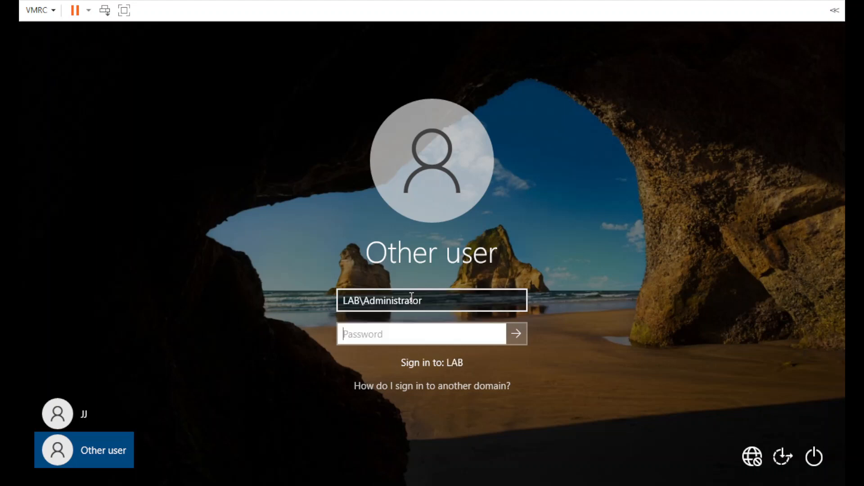
{"action": "key", "text": "shift+Tab"}
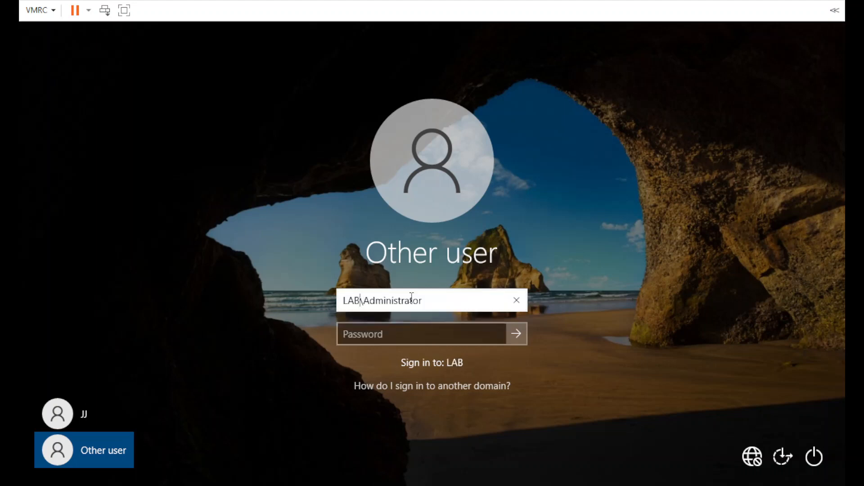
{"action": "key", "text": "BackSpace"}
{"action": "key", "text": "BackSpace"}
{"action": "key", "text": "BackSpace"}
{"action": "type", "text": "lab.su"}
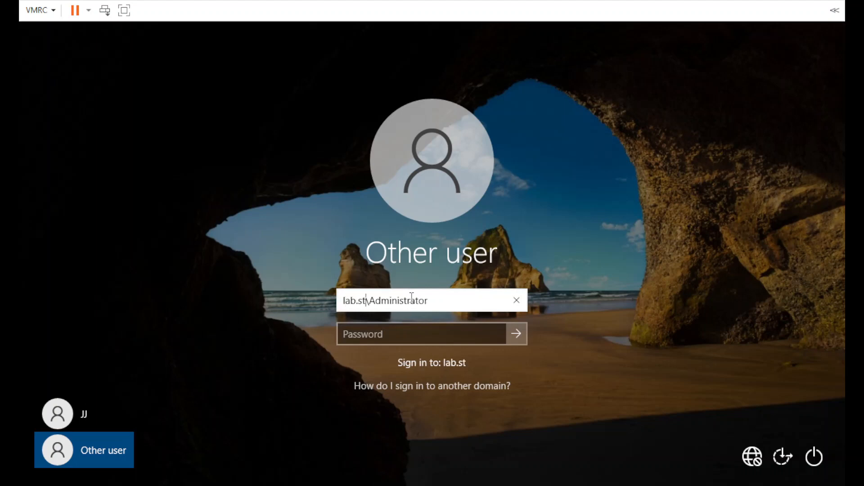
{"action": "type", "text": "ttons.loc"}
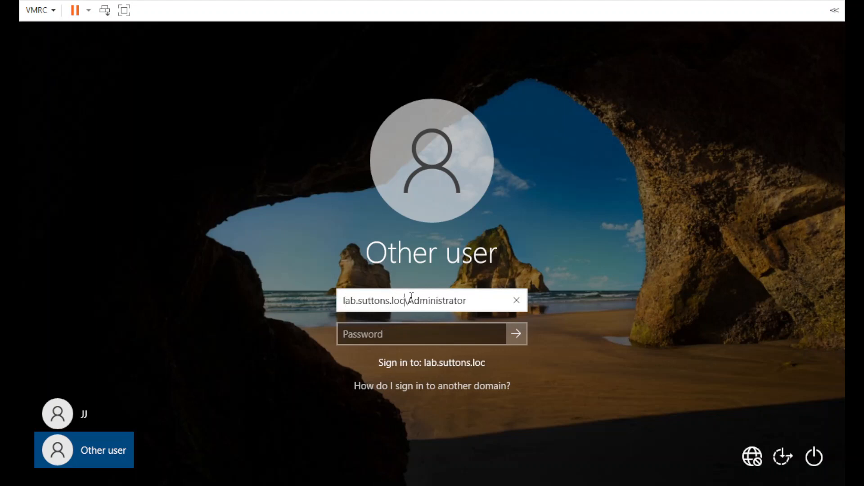
Step: Enter the administrator password and sign in to the desktop
{"action": "key", "text": "Tab"}
{"action": "type", "text": "************"}
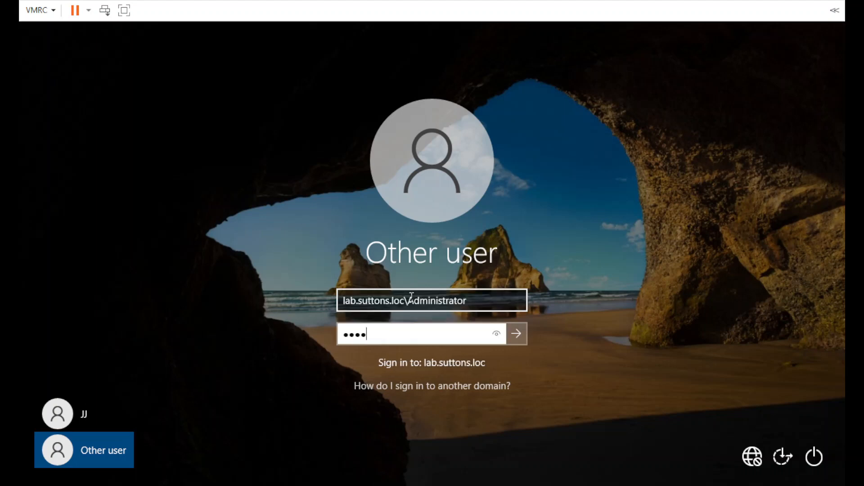
{"action": "key", "text": "Return"}
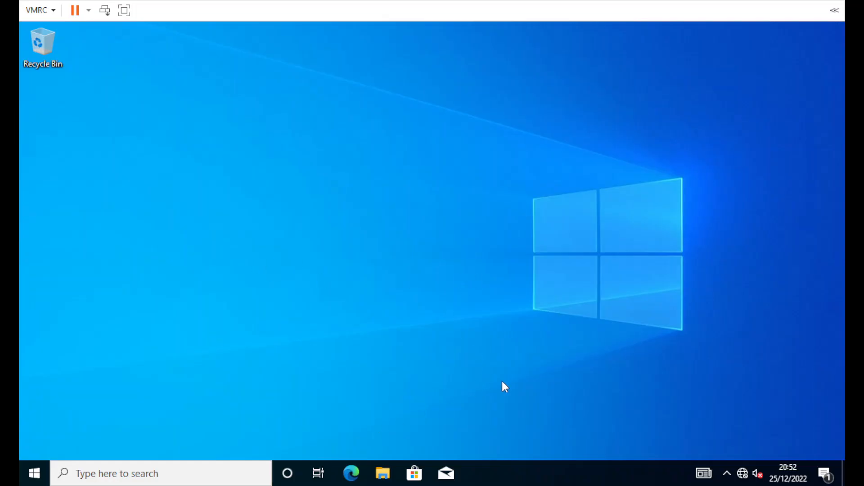
Step: Launch a command prompt by running cmd from the Start right-click menu's Run box
{"action": "left_click", "coordinate": [33, 472]}
{"action": "left_click", "coordinate": [32, 474]}
{"action": "left_click", "coordinate": [34, 477]}
{"action": "left_click", "coordinate": [33, 477]}
{"action": "right_click", "coordinate": [34, 474]}
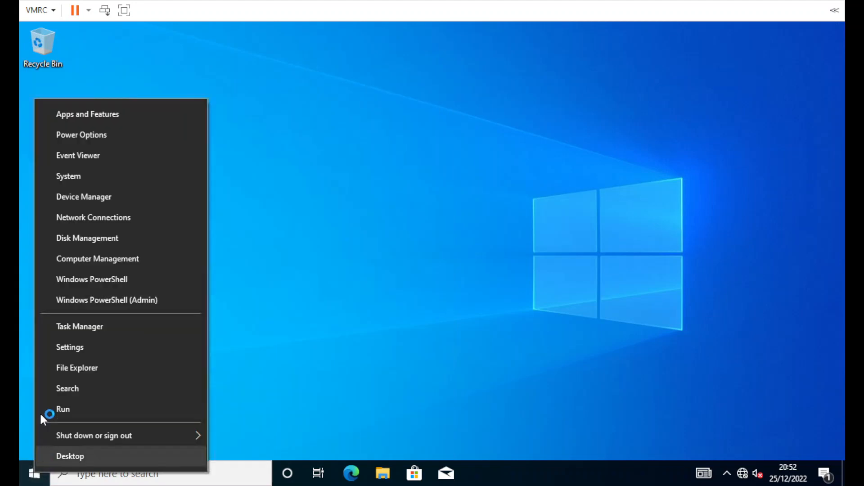
{"action": "left_click", "coordinate": [60, 408]}
{"action": "type", "text": "cmd"}
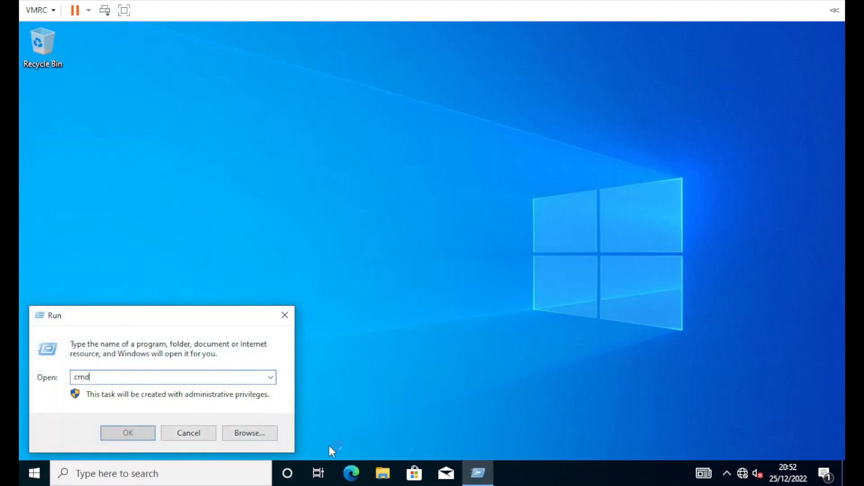
{"action": "key", "text": "Return"}
Step: Ping dnstest and then sut-test-ipdc01, confirming replies from 172.28.100.10
{"action": "type", "text": "ping dnstest"}
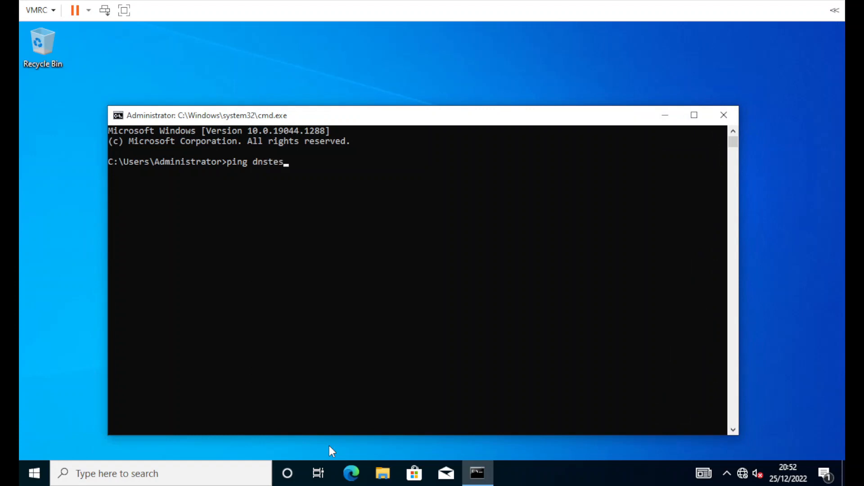
{"action": "key", "text": "Return"}
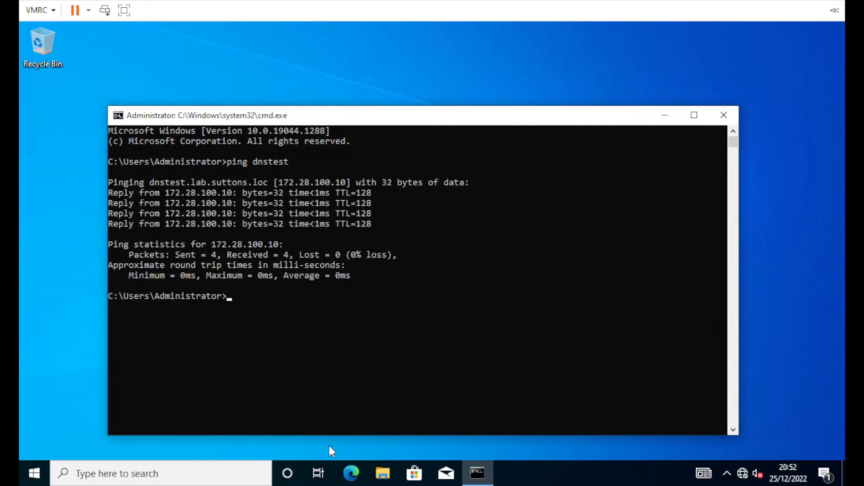
{"action": "type", "text": "ping sut-test-ipdc01"}
{"action": "key", "text": "Return"}
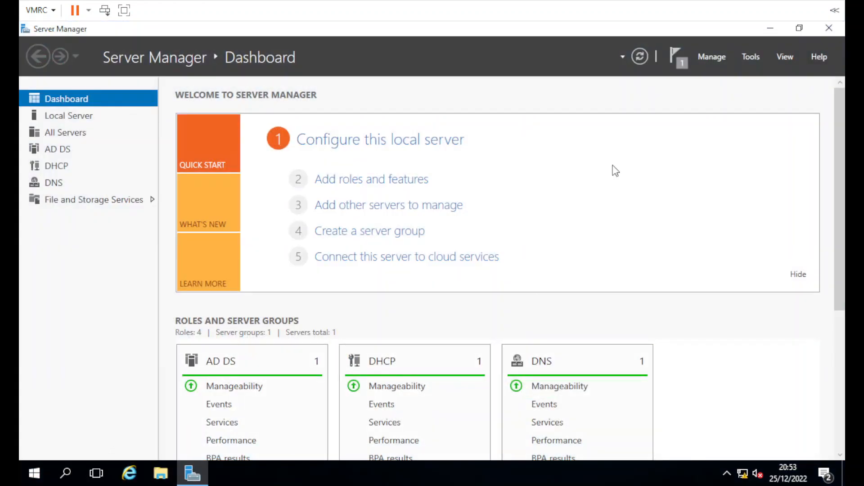
Step: Open Active Directory Users and Computers and browse to the lab.suttons.loc Users container
{"action": "left_click", "coordinate": [747, 59]}
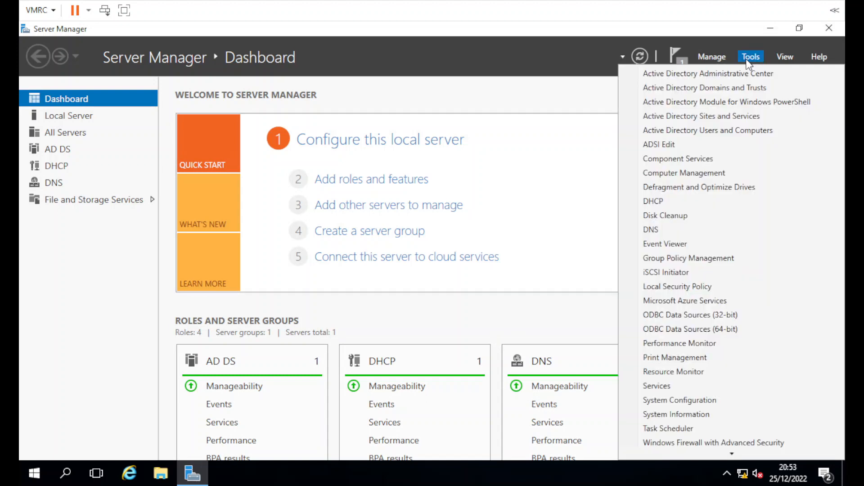
{"action": "left_click", "coordinate": [715, 132]}
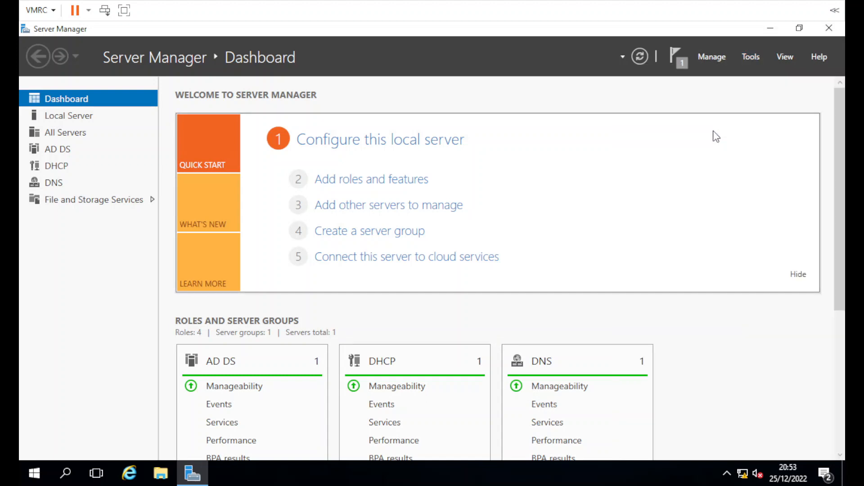
{"action": "double_click", "coordinate": [246, 171]}
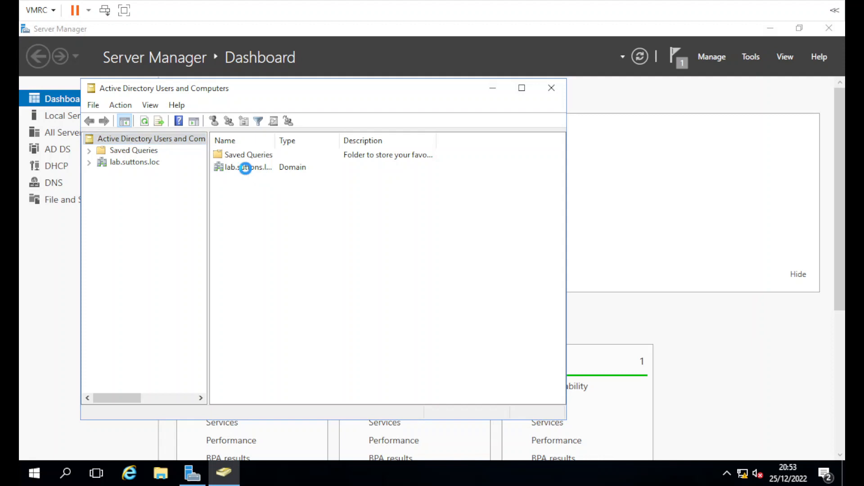
{"action": "right_click", "coordinate": [130, 163]}
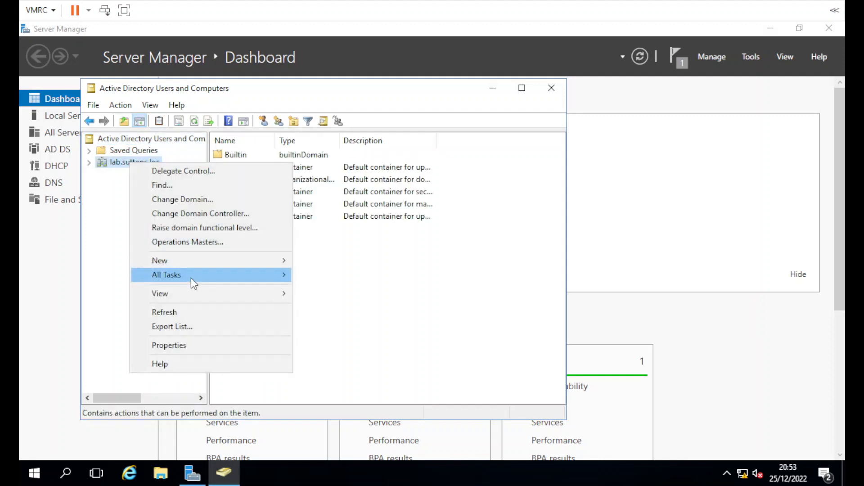
{"action": "mouse_move", "coordinate": [191, 277]}
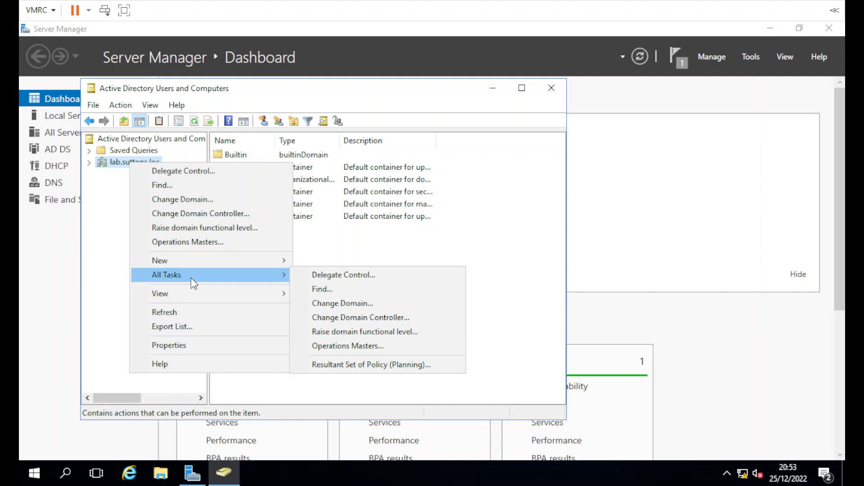
{"action": "left_click", "coordinate": [320, 245]}
{"action": "double_click", "coordinate": [237, 220]}
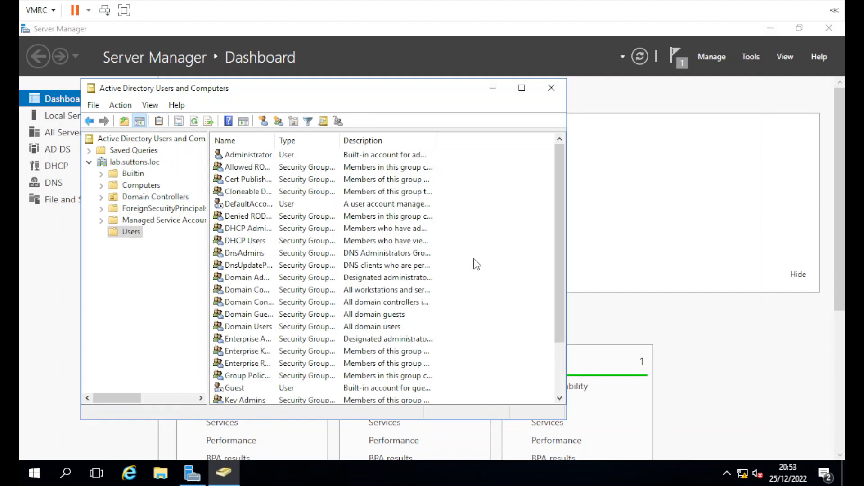
Step: Start a new user with first name Test, last name Test, logon name test
{"action": "right_click", "coordinate": [483, 247]}
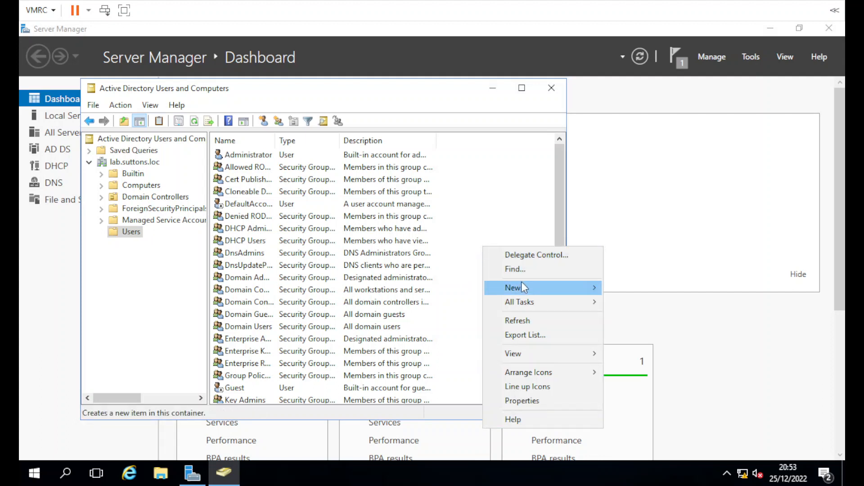
{"action": "mouse_move", "coordinate": [521, 286]}
{"action": "left_click", "coordinate": [631, 428]}
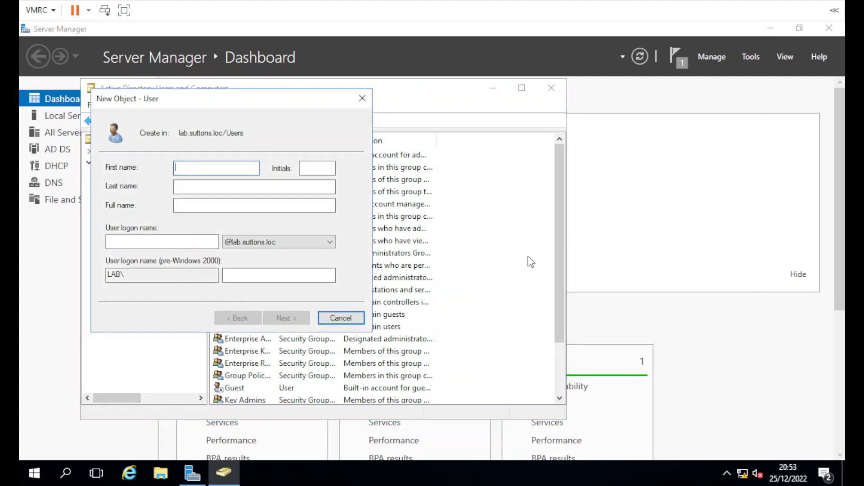
{"action": "type", "text": "Test"}
{"action": "key", "text": "Tab"}
{"action": "key", "text": "Tab"}
{"action": "type", "text": "Test"}
{"action": "key", "text": "Tab"}
{"action": "key", "text": "Tab"}
{"action": "type", "text": "test"}
{"action": "key", "text": "Tab"}
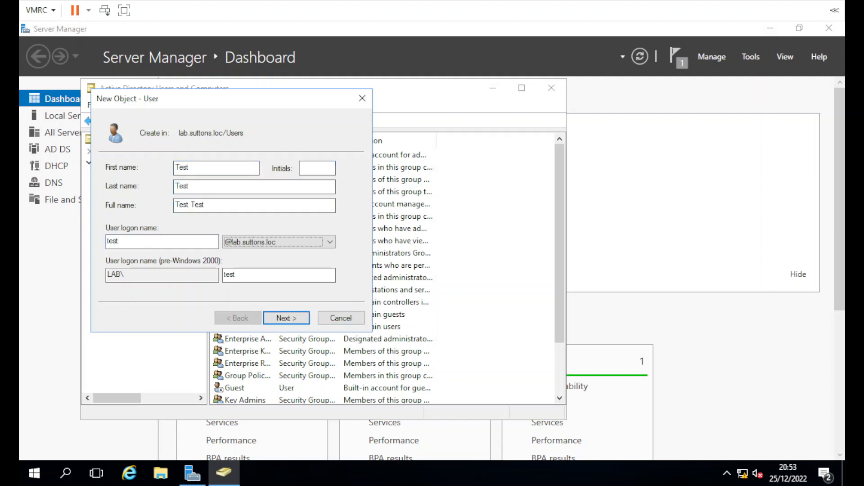
Step: Set and confirm the new user's password, then finish creating Test Test
{"action": "left_click", "coordinate": [295, 317]}
{"action": "type", "text": "••••••••••"}
{"action": "key", "text": "Tab"}
{"action": "type", "text": "••••••••••"}
{"action": "left_click", "coordinate": [295, 319]}
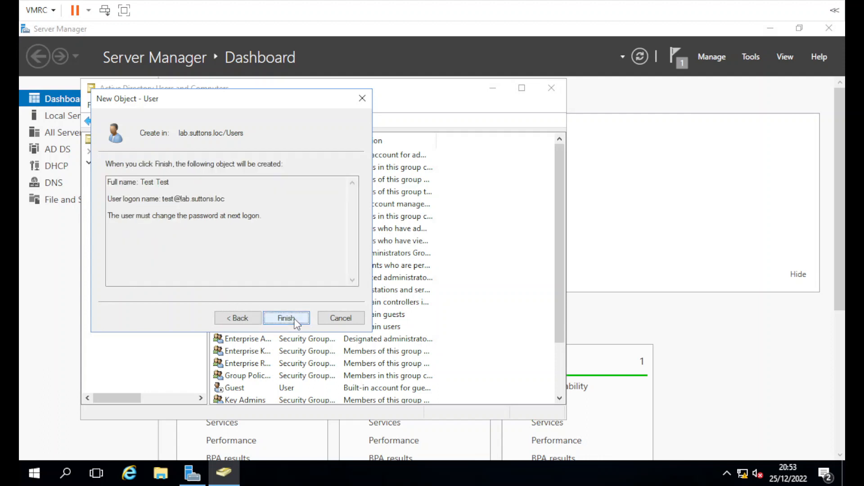
{"action": "left_click", "coordinate": [295, 318]}
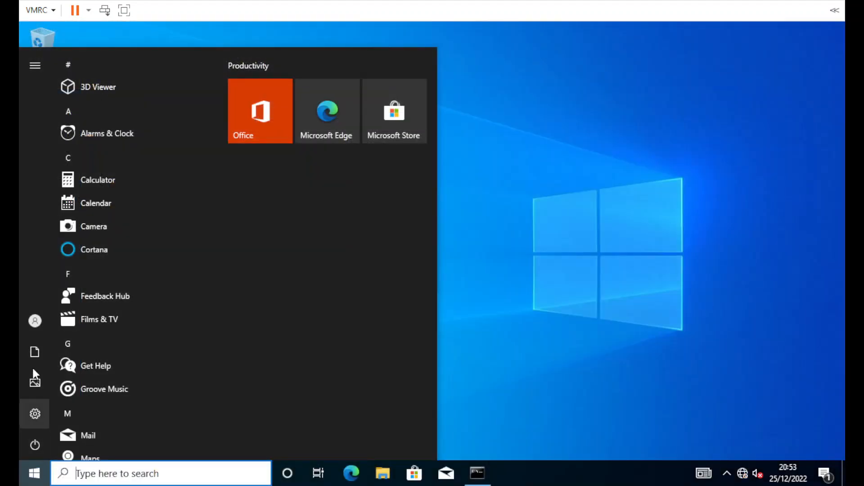
Step: Sign out of the administrator session and sign in as user test with its current password
{"action": "left_click", "coordinate": [34, 322]}
{"action": "left_click", "coordinate": [55, 264]}
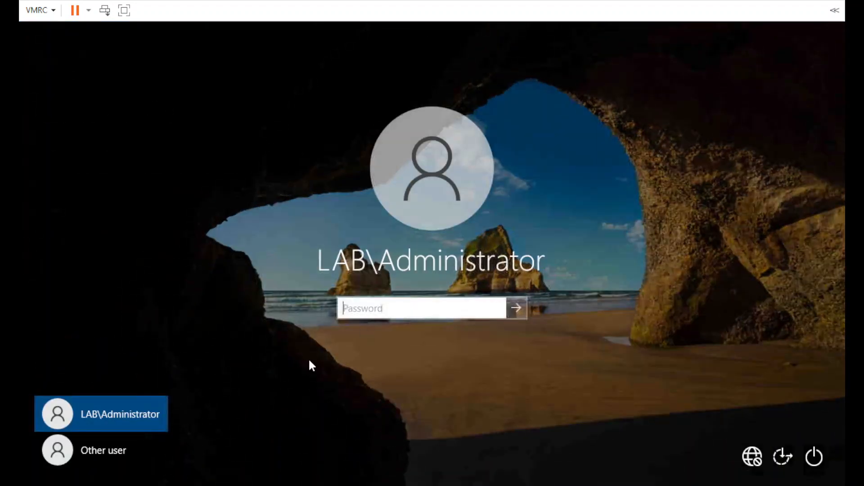
{"action": "left_click", "coordinate": [135, 454]}
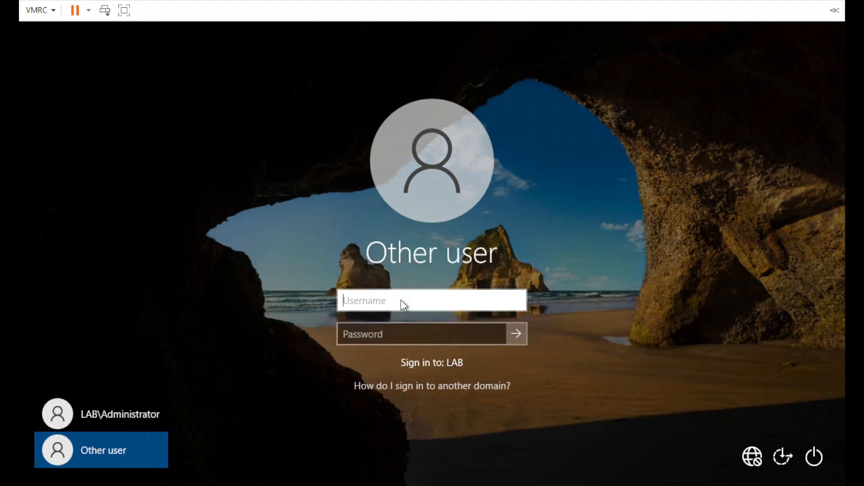
{"action": "type", "text": "test"}
{"action": "left_click", "coordinate": [390, 339]}
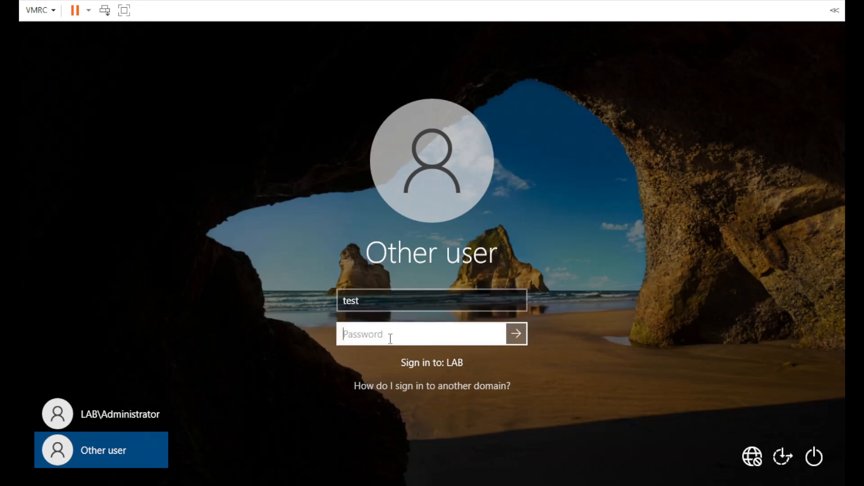
{"action": "type", "text": "Password123"}
{"action": "key", "text": "Return"}
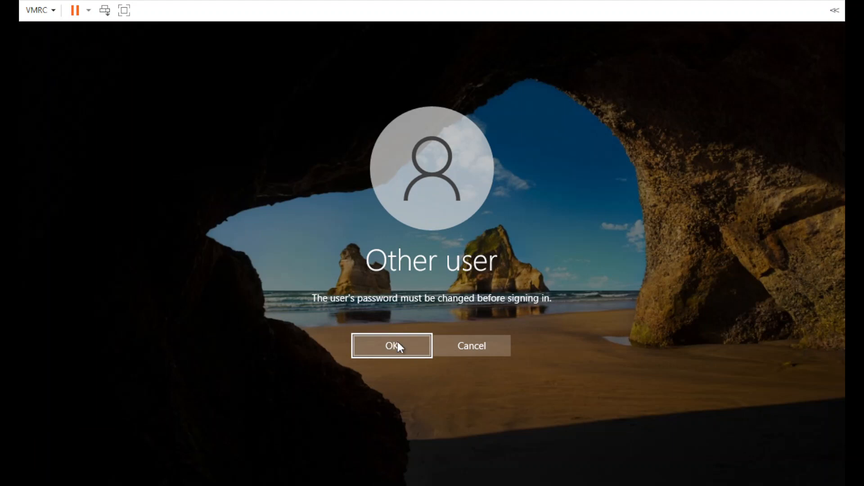
Step: Accept the required password change, enter a new password, and finish signing in
{"action": "left_click", "coordinate": [392, 345]}
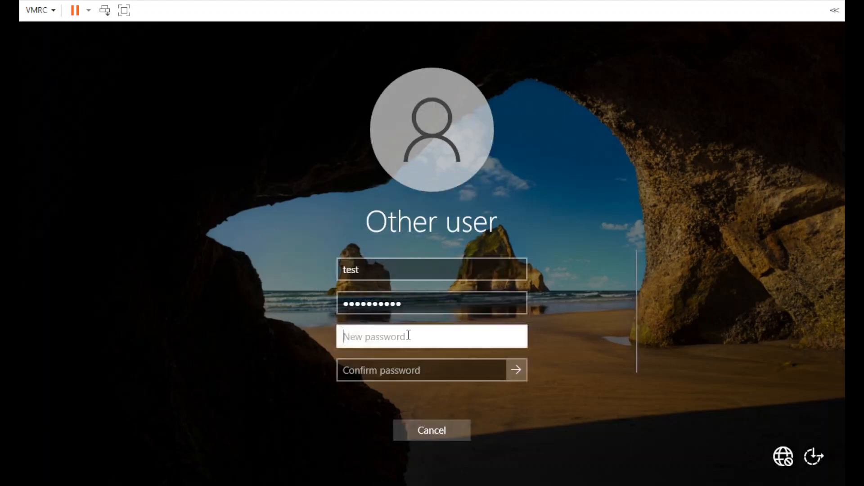
{"action": "type", "text": "Password123456"}
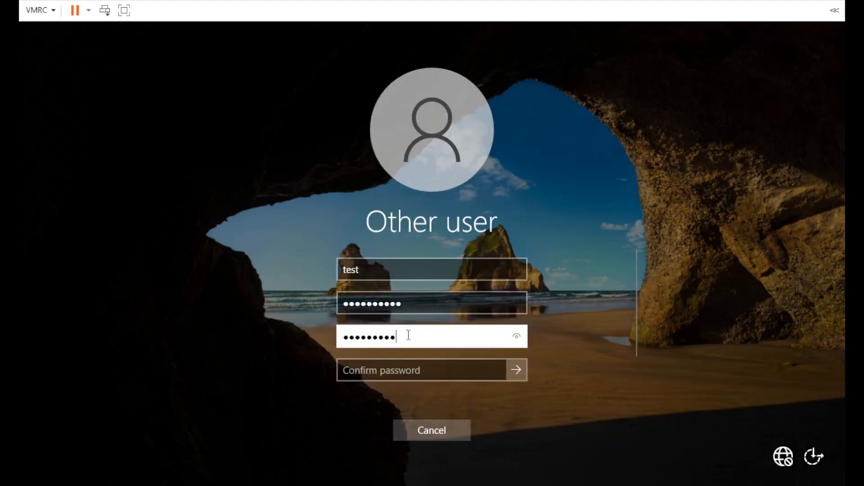
{"action": "key", "text": "Tab"}
{"action": "type", "text": "Password123456"}
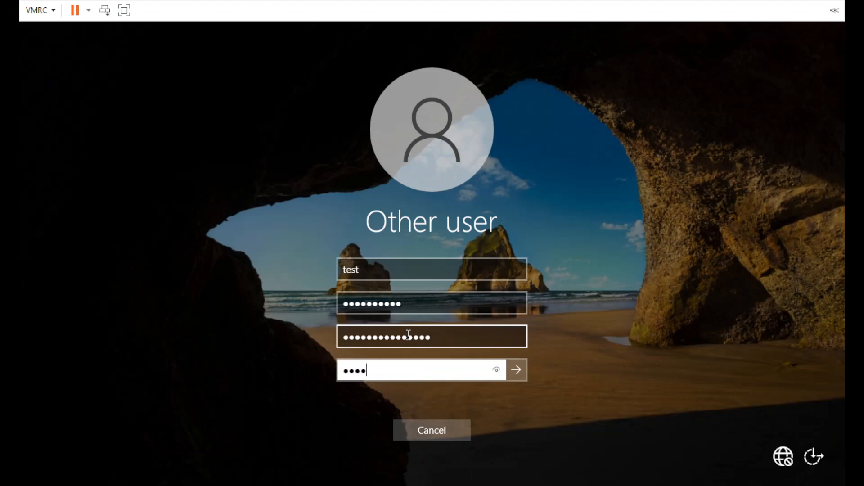
{"action": "key", "text": "Return"}
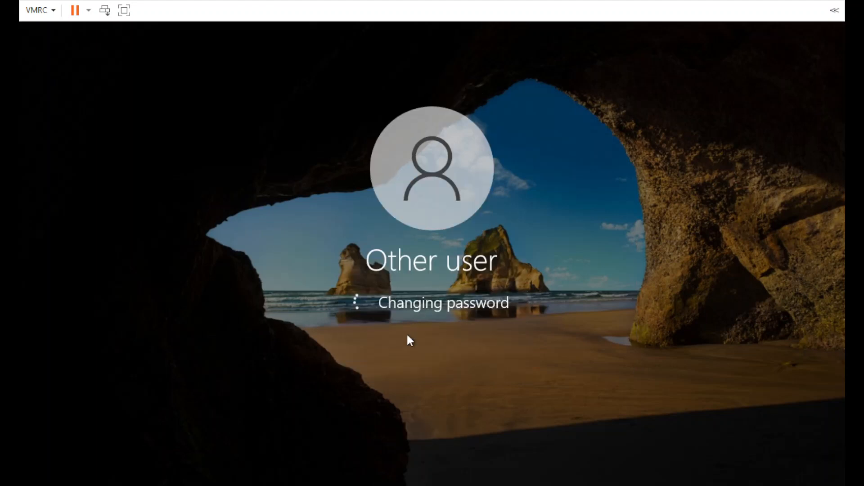
{"action": "left_click", "coordinate": [407, 334]}
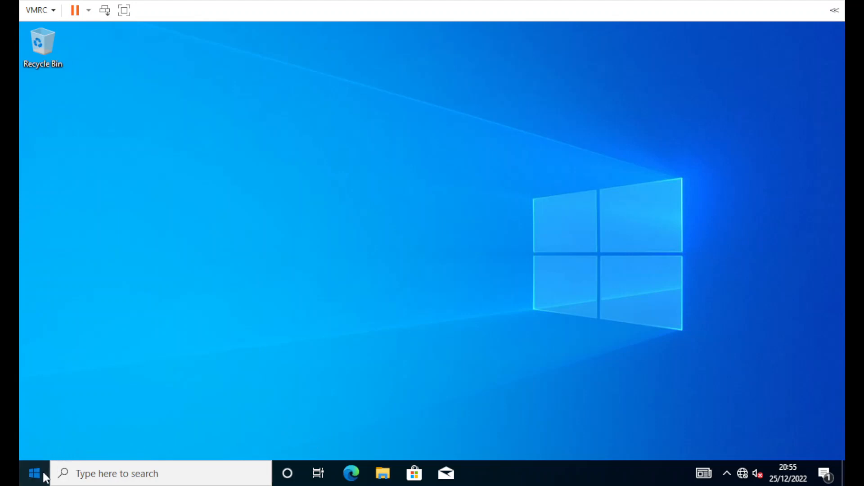
Step: Check the Start menu account options showing Test Test as the signed-in user
{"action": "left_click", "coordinate": [43, 475]}
{"action": "mouse_move", "coordinate": [35, 323]}
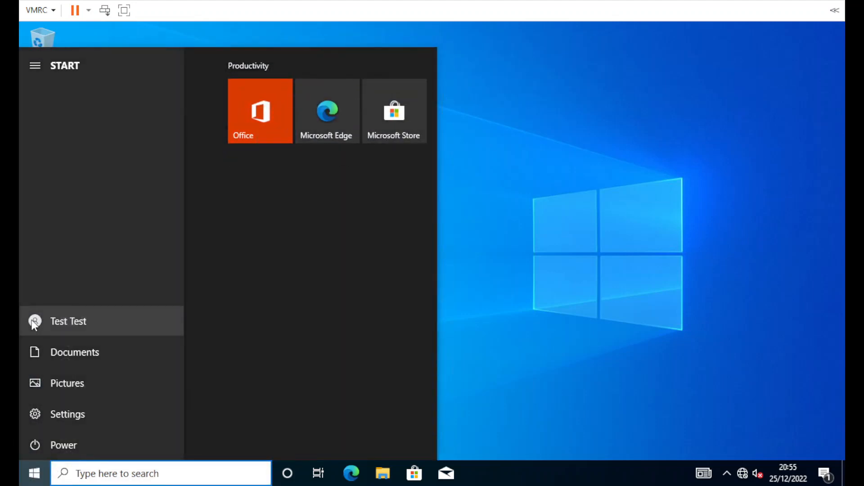
{"action": "left_click", "coordinate": [609, 370]}
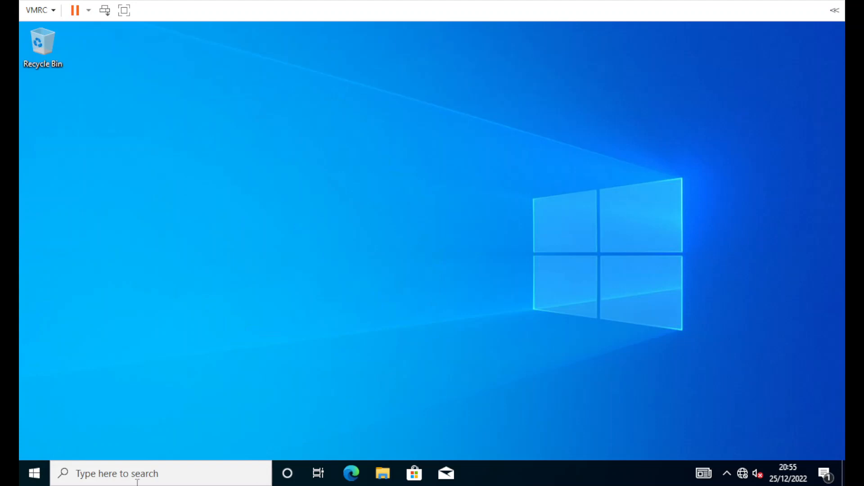
{"action": "left_click", "coordinate": [34, 474]}
{"action": "mouse_move", "coordinate": [35, 322]}
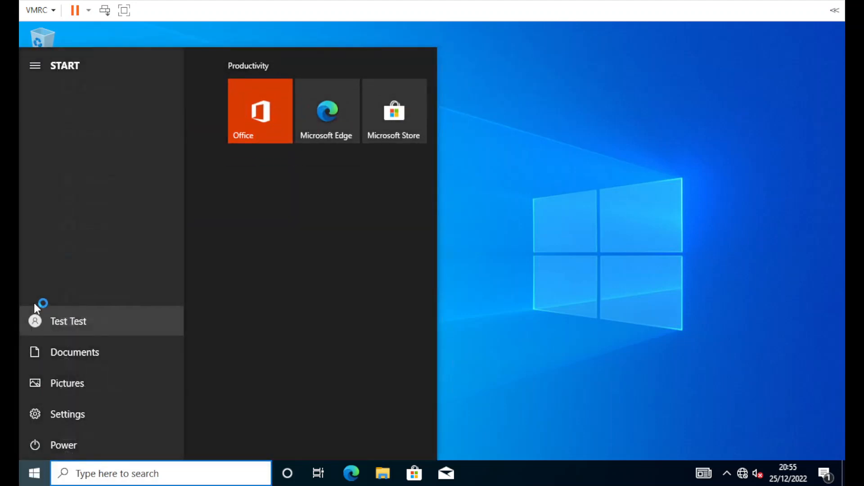
{"action": "left_click", "coordinate": [70, 322]}
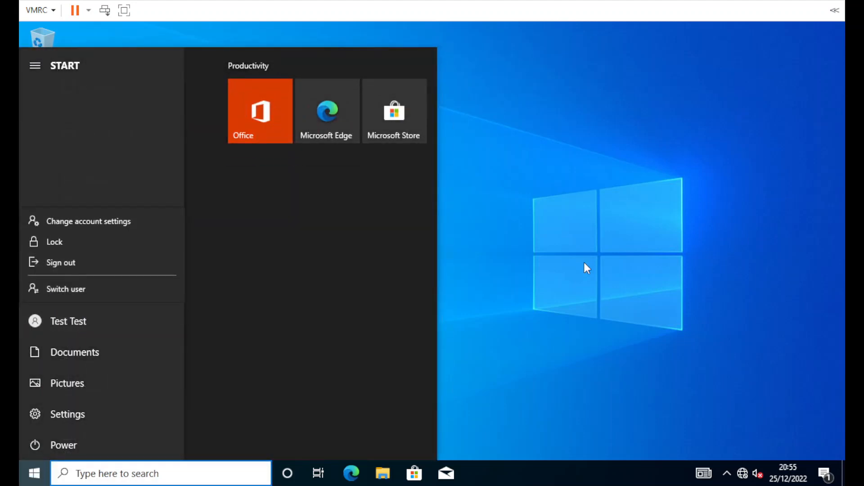
Step: Run ipconfig in a command prompt and highlight IPv4 172.28.100.25 and mask 255.255.255.0
{"action": "right_click", "coordinate": [34, 473]}
{"action": "left_click", "coordinate": [63, 388]}
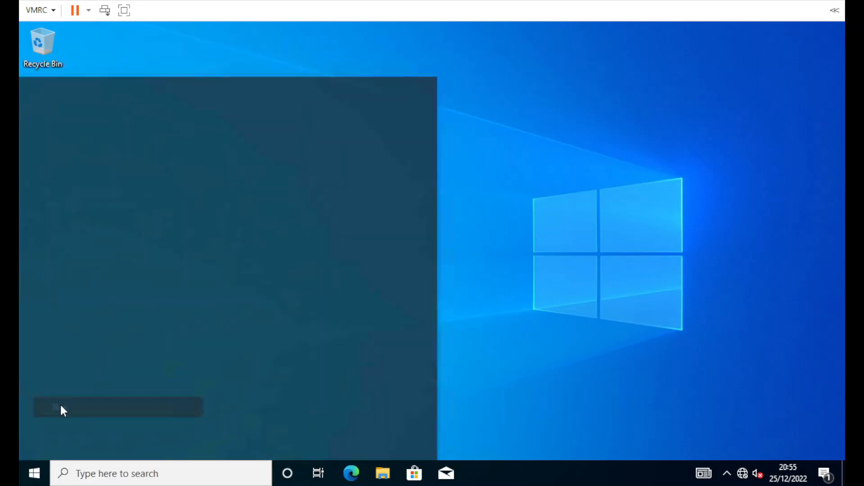
{"action": "key", "text": "super+r"}
{"action": "key", "text": "Return"}
{"action": "type", "text": "ipconfig"}
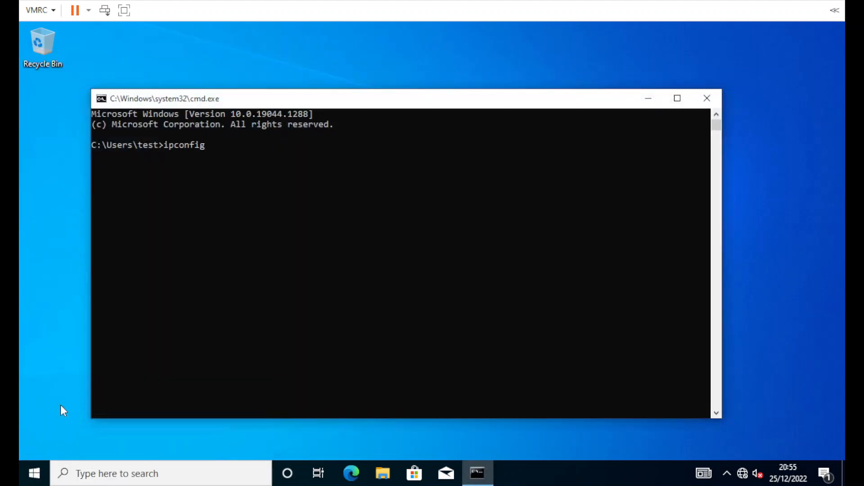
{"action": "key", "text": "Return"}
{"action": "left_click_drag", "start_coordinate": [351, 241], "coordinate": [294, 239]}
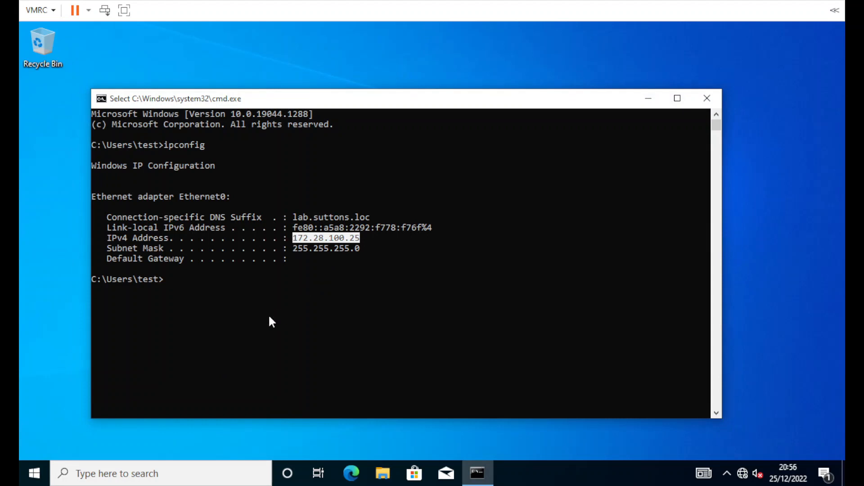
{"action": "left_click_drag", "start_coordinate": [358, 249], "coordinate": [293, 249]}
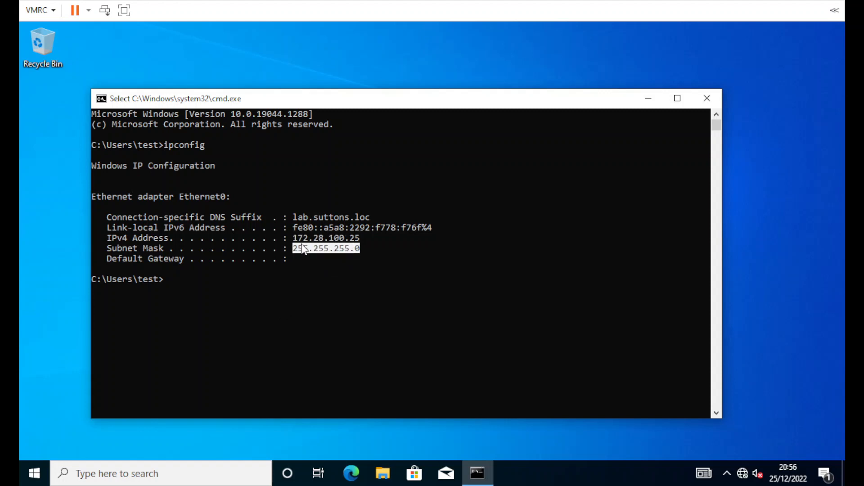
{"action": "left_click_drag", "start_coordinate": [358, 238], "coordinate": [293, 236]}
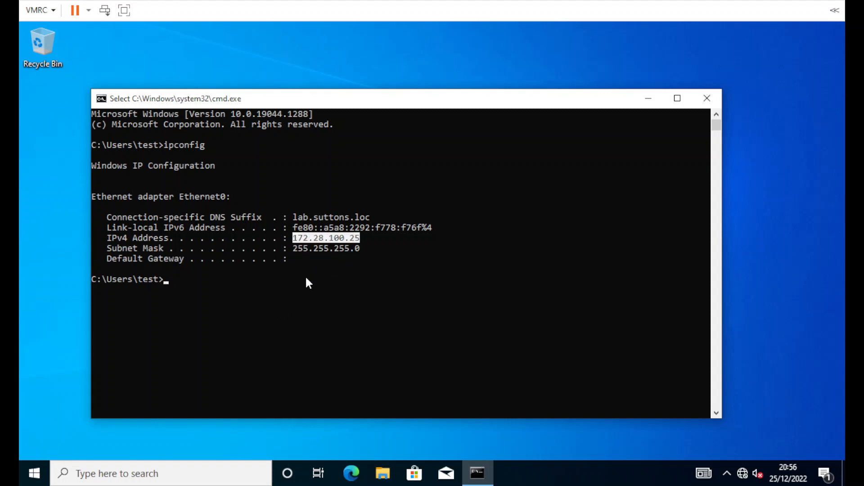